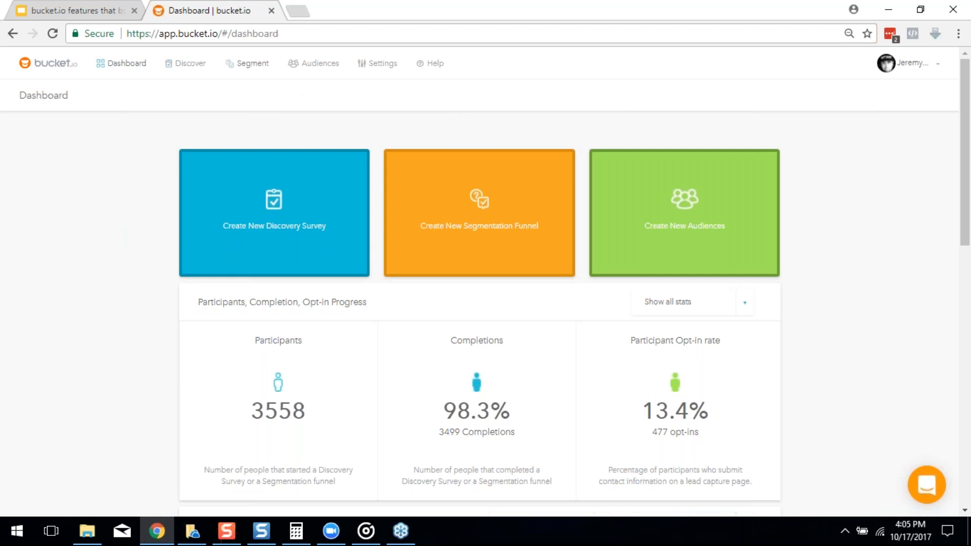
Open the "10-10 Test Segmentation" funnel for editing from the list of segmentation funnels.
left_click(252, 63)
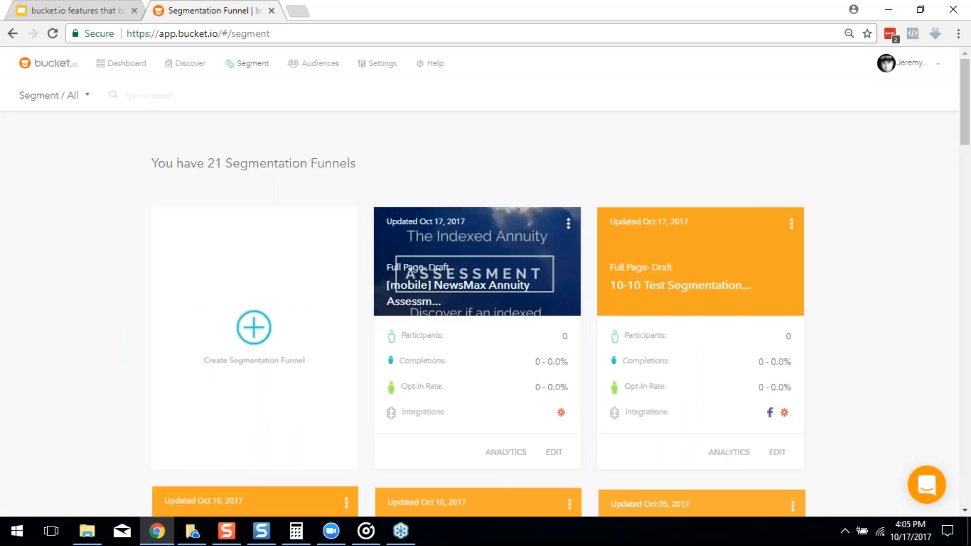
scroll(591, 284, "down", 5)
scroll(585, 282, "up", 5)
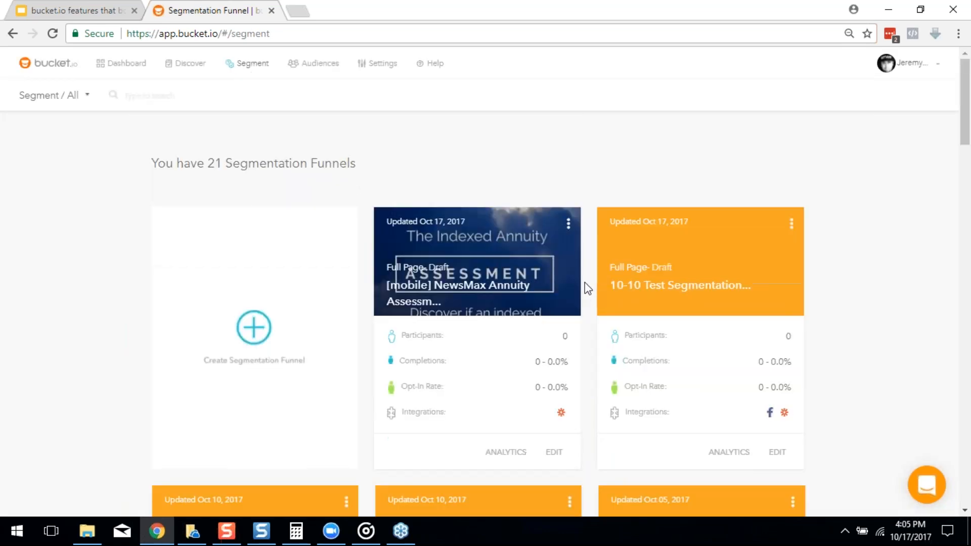
scroll(585, 282, "down", 4)
scroll(583, 283, "up", 4)
left_click(775, 451)
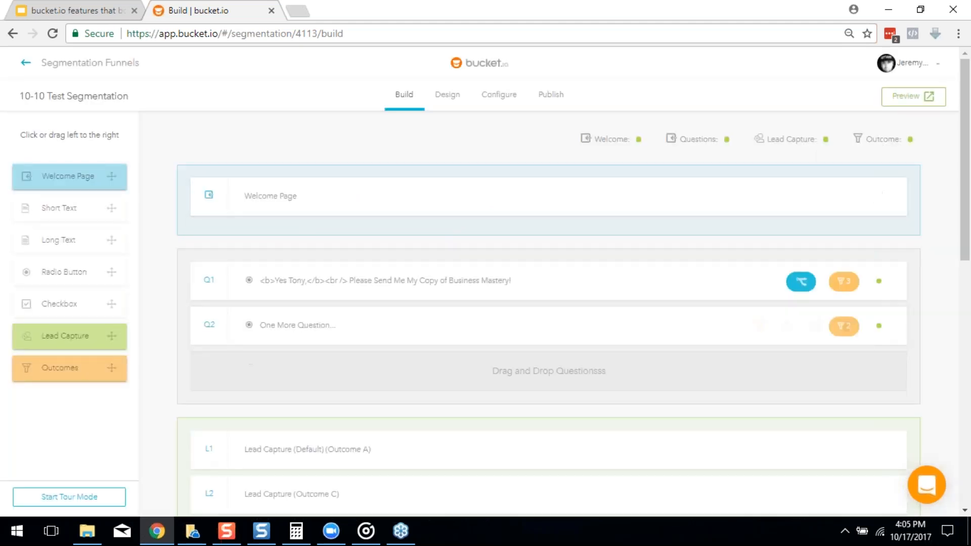
Open the funnel's Welcome Page for editing and look over its preview down to the call-to-action button.
left_click(273, 198)
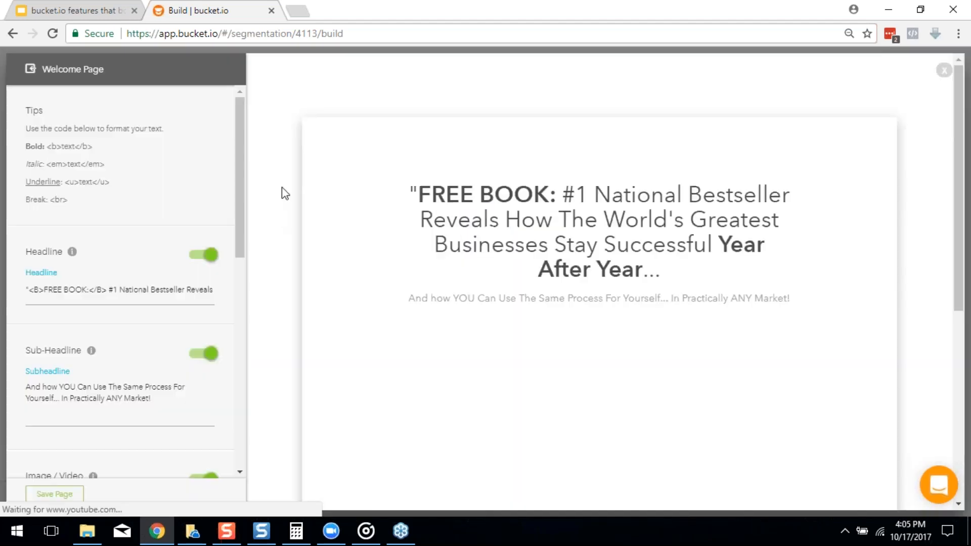
scroll(534, 317, "down", 3)
scroll(546, 327, "up", 3)
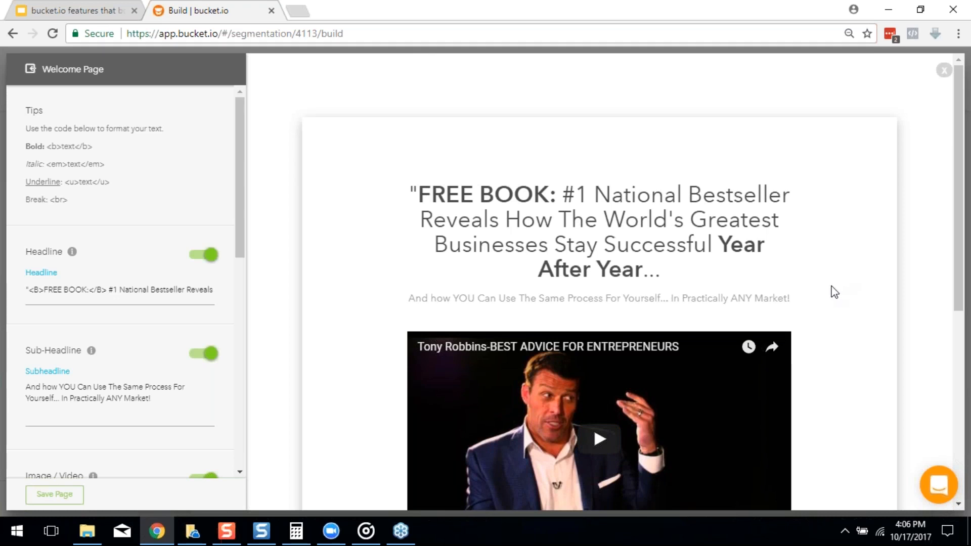
scroll(668, 376, "down", 3)
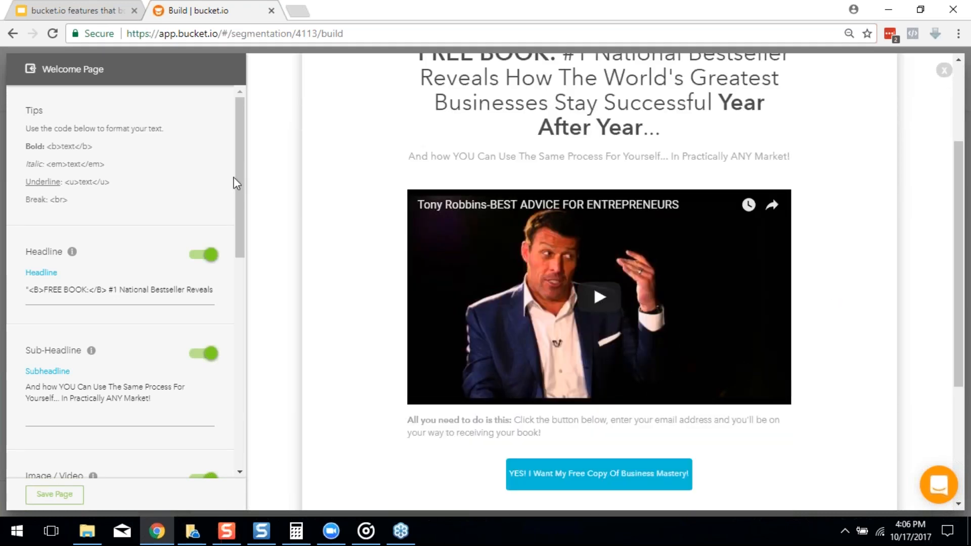
Examine the Welcome Page's Image / Video settings and highlight the whole YouTube iframe code in the video embed.
left_click_drag(240, 164, 236, 280)
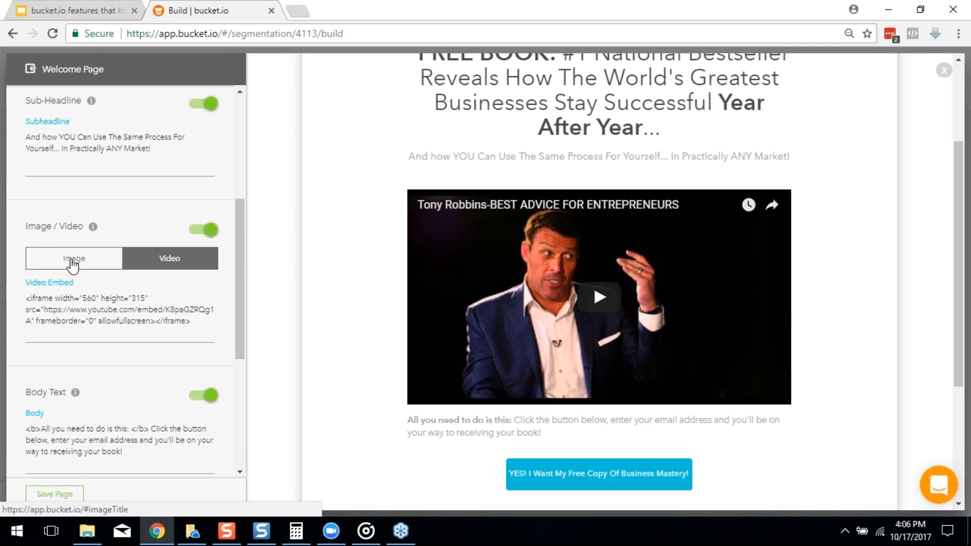
left_click(162, 306)
key("ctrl+a")
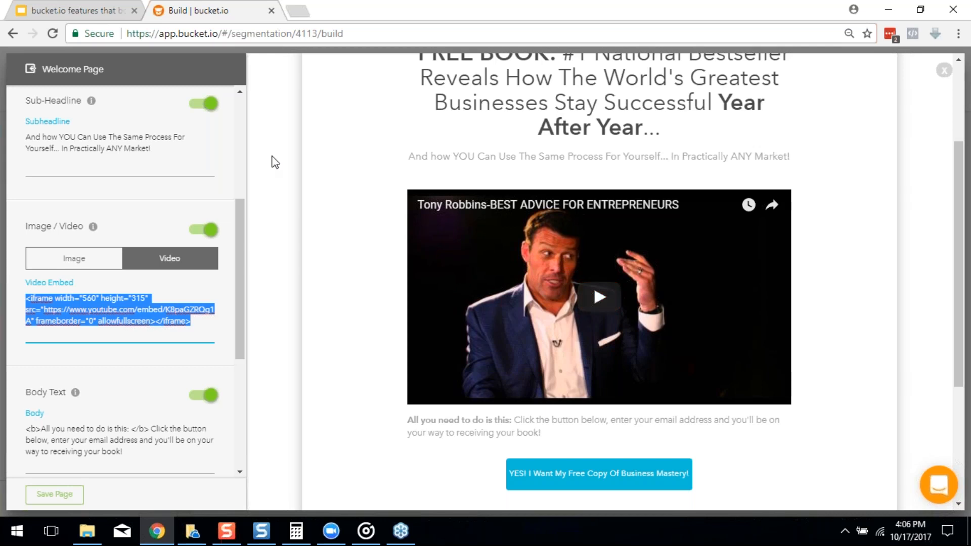
left_click_drag(238, 234, 242, 261)
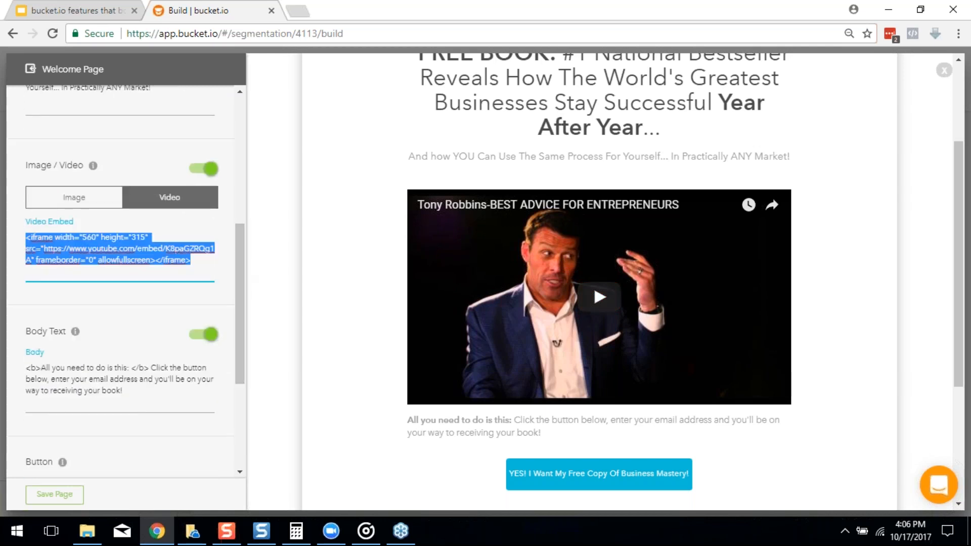
left_click(129, 260)
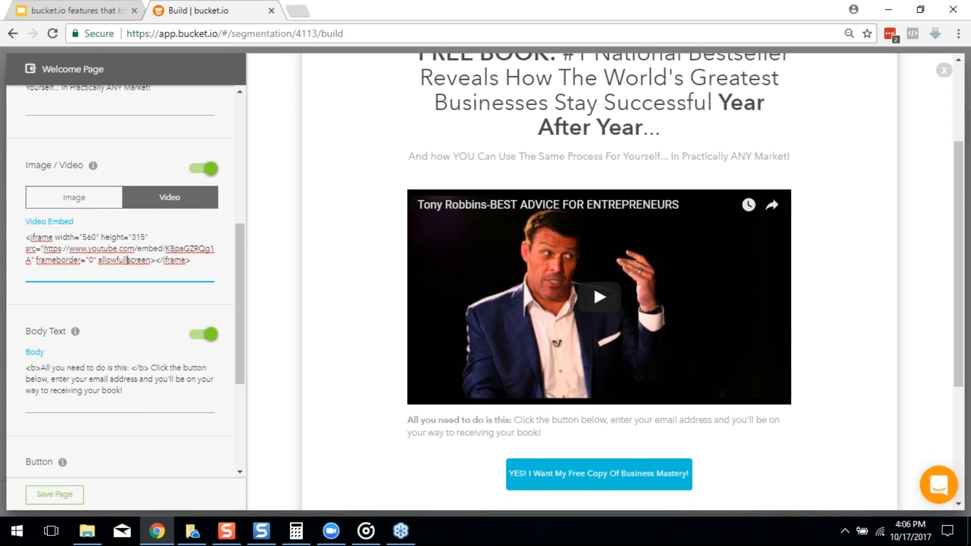
left_click(166, 200)
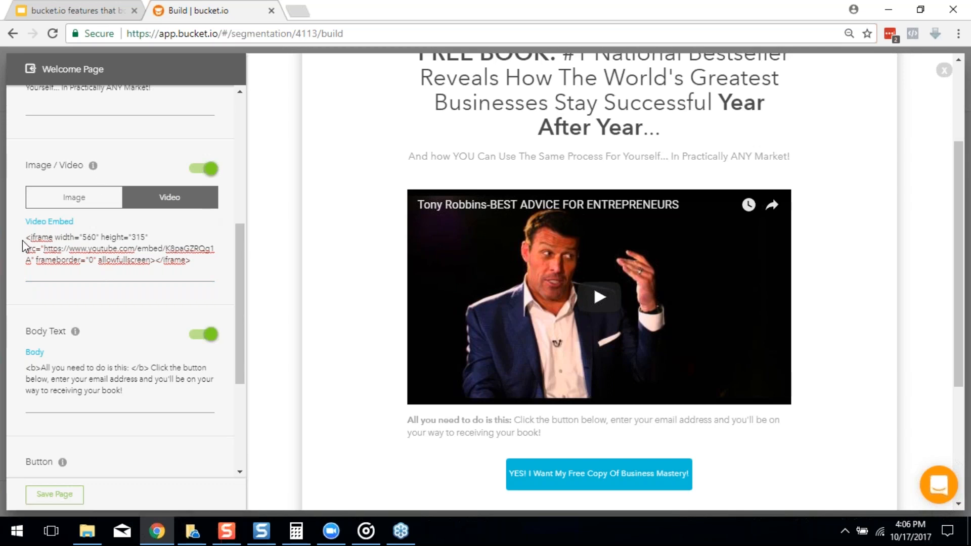
left_click_drag(25, 243, 212, 281)
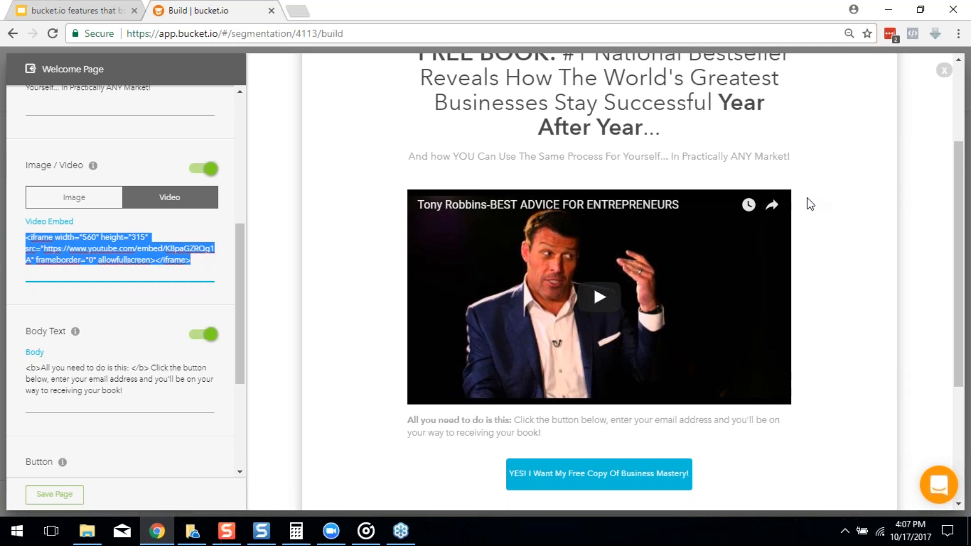
Play the embedded video briefly in the Welcome Page preview and pause it.
left_click(780, 208)
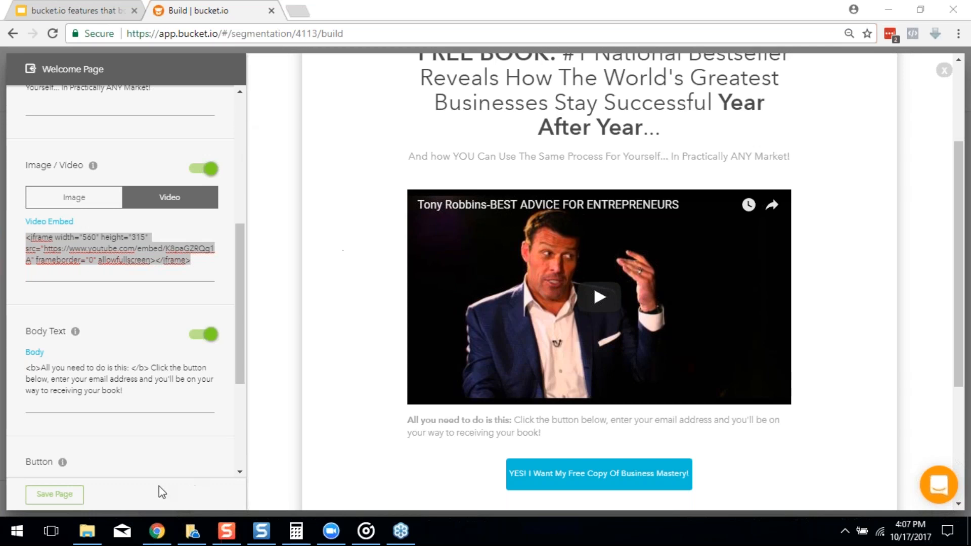
left_click(590, 302)
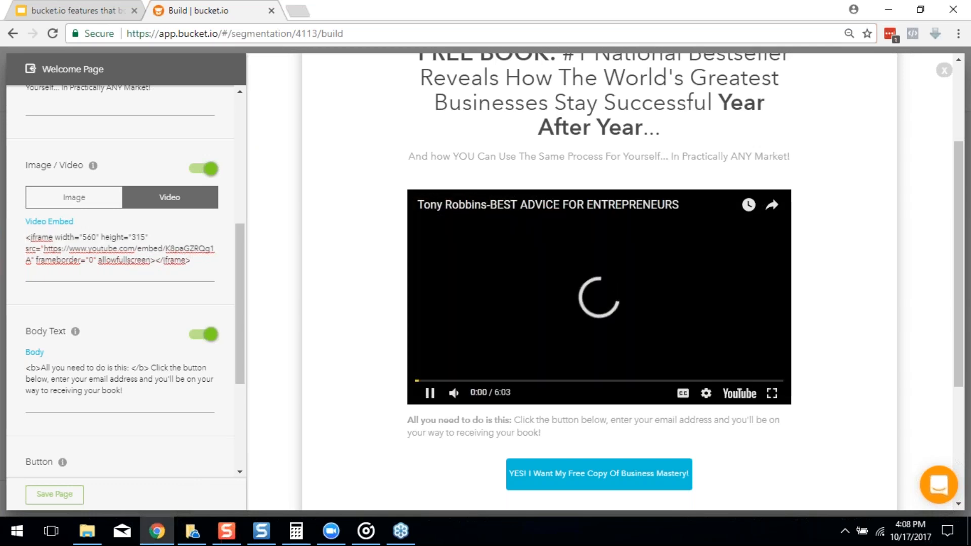
left_click(435, 394)
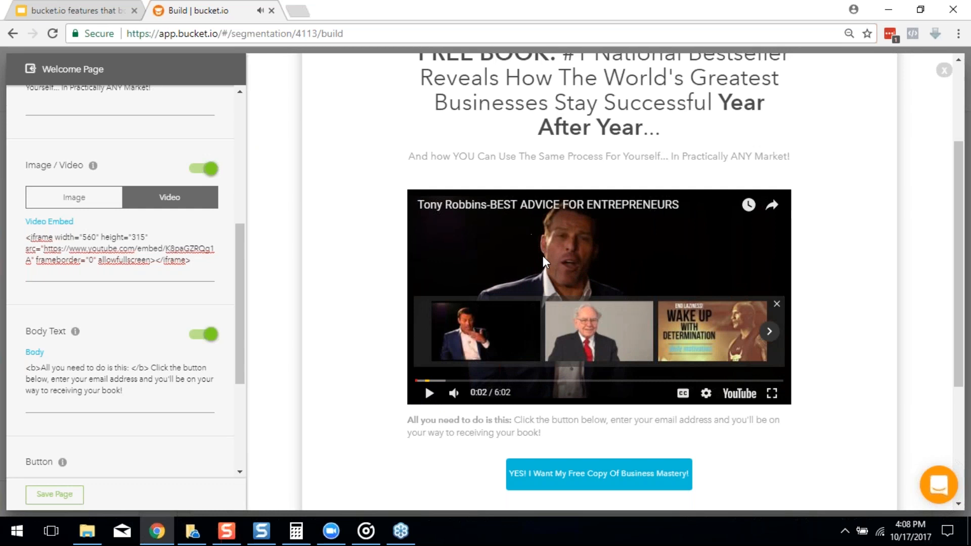
left_click(542, 256)
left_click(429, 393)
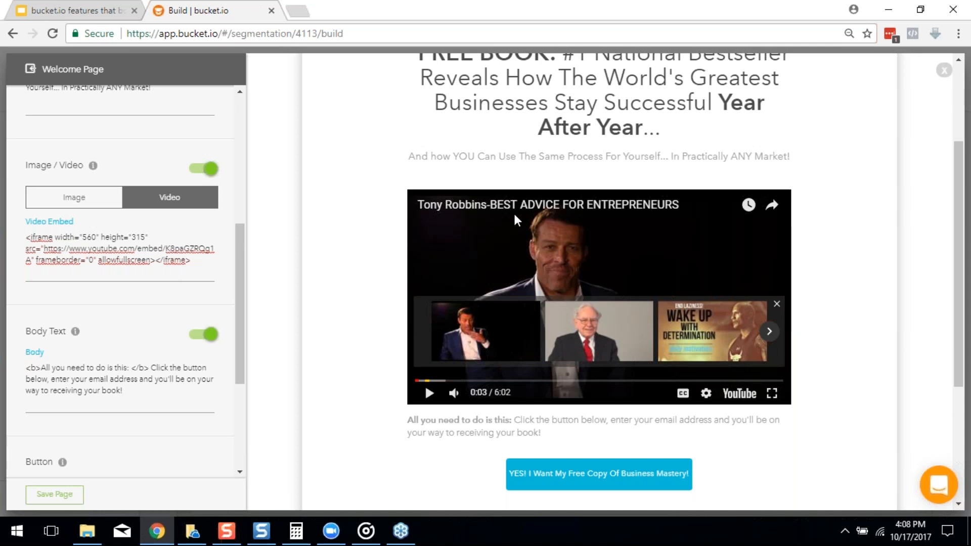
left_click(154, 259)
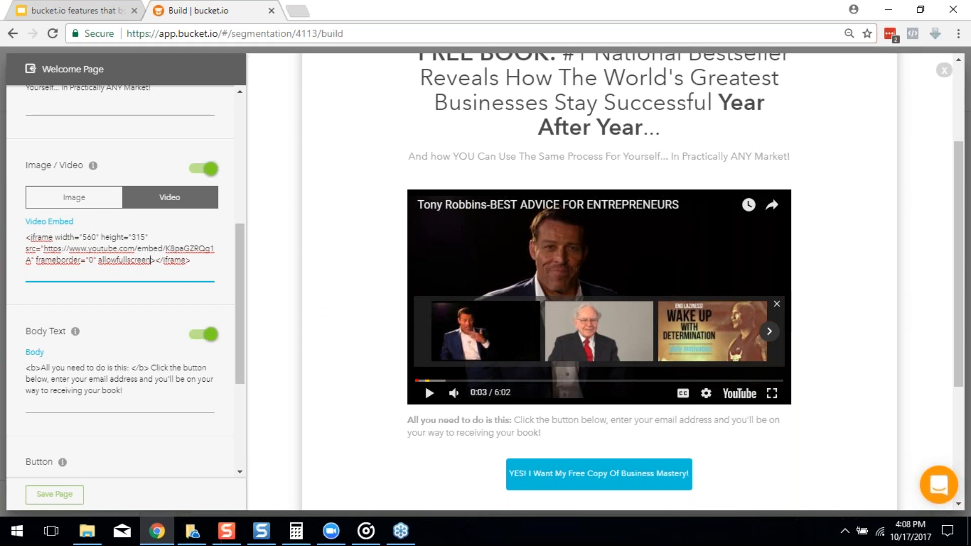
Examine the Welcome Page preview's headline, sub-headline, video, body text, call-to-action button and privacy note.
scroll(239, 237, "up", 1)
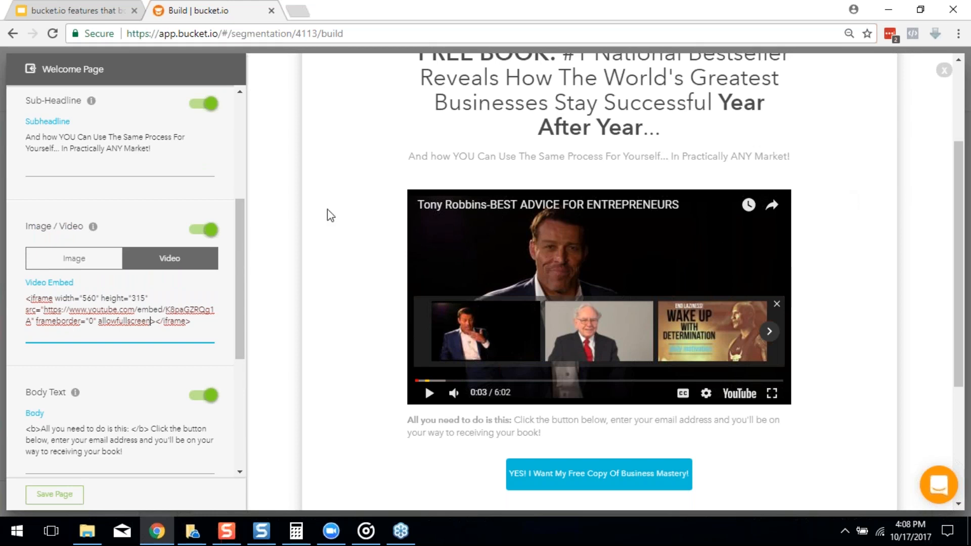
scroll(333, 233, "down", 1)
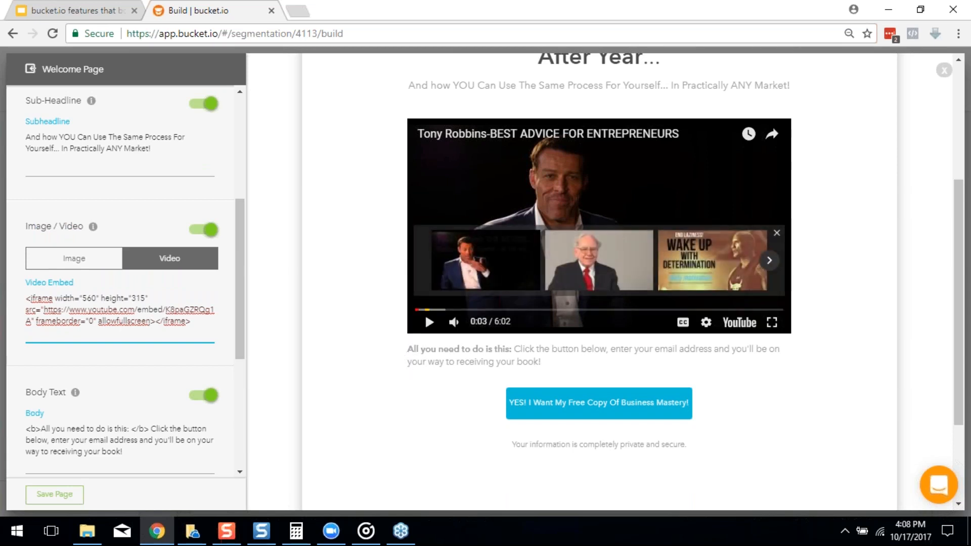
scroll(467, 258, "up", 1)
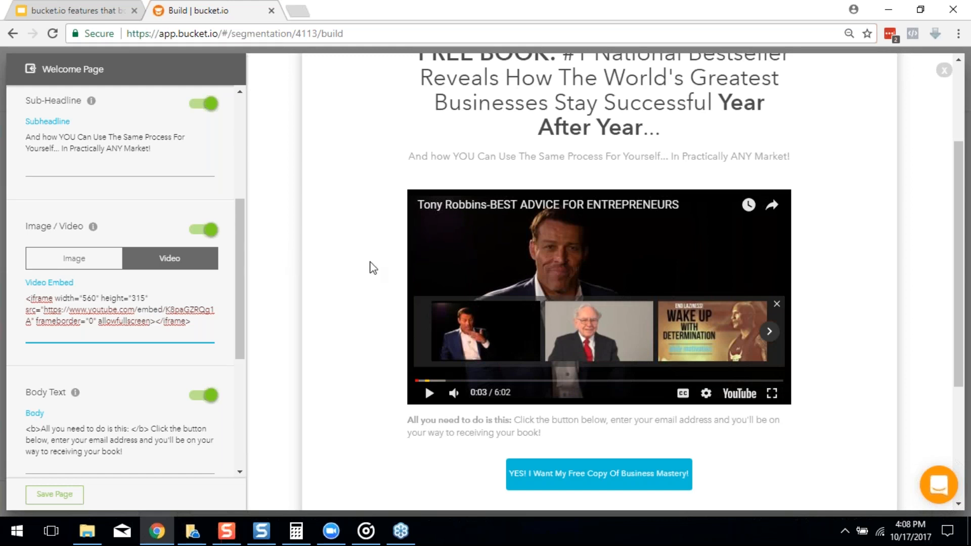
scroll(431, 254, "up", 2)
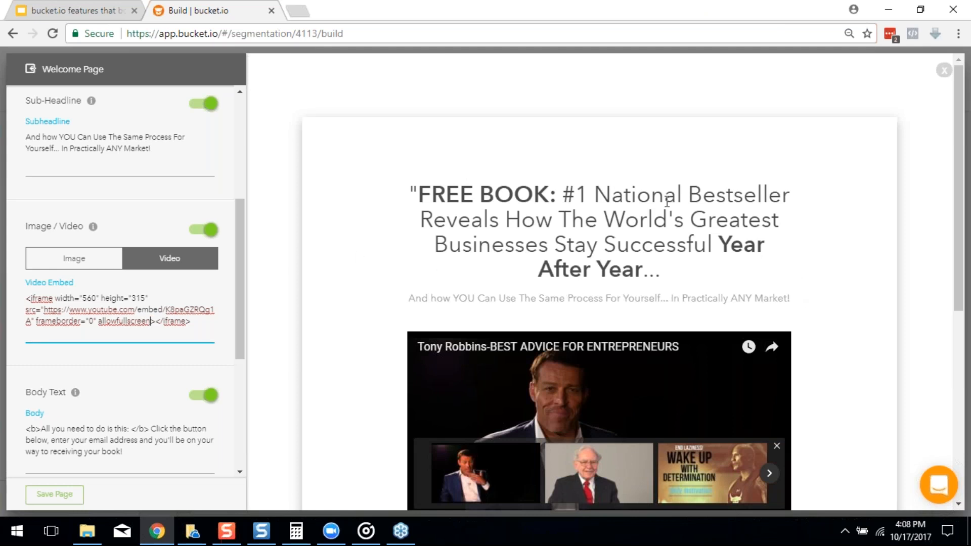
scroll(667, 202, "down", 6)
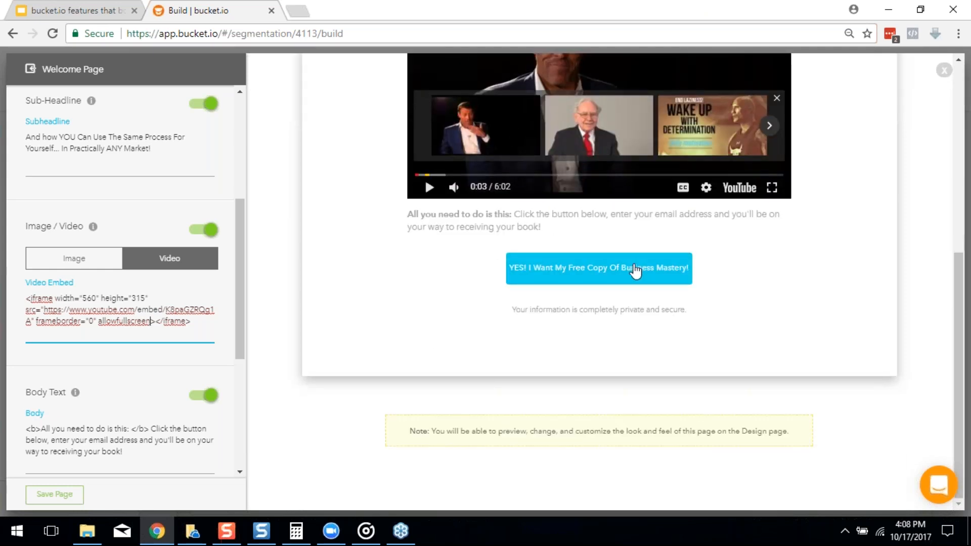
scroll(636, 272, "up", 7)
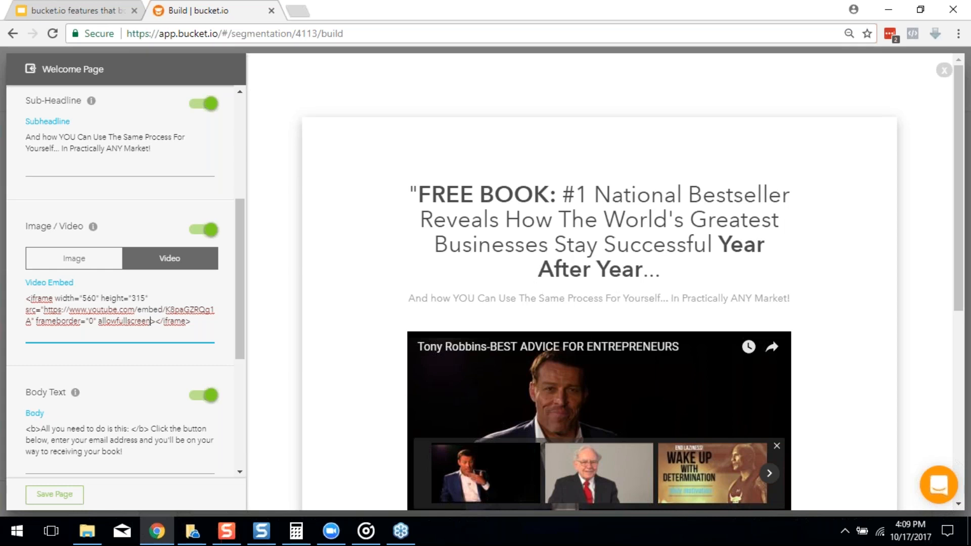
scroll(425, 454, "down", 1)
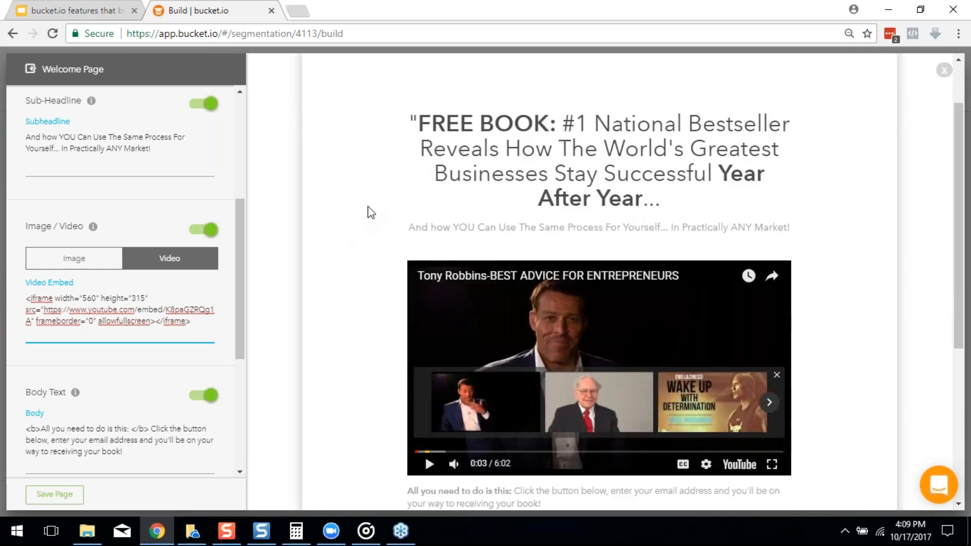
scroll(369, 211, "down", 1)
scroll(425, 437, "down", 2)
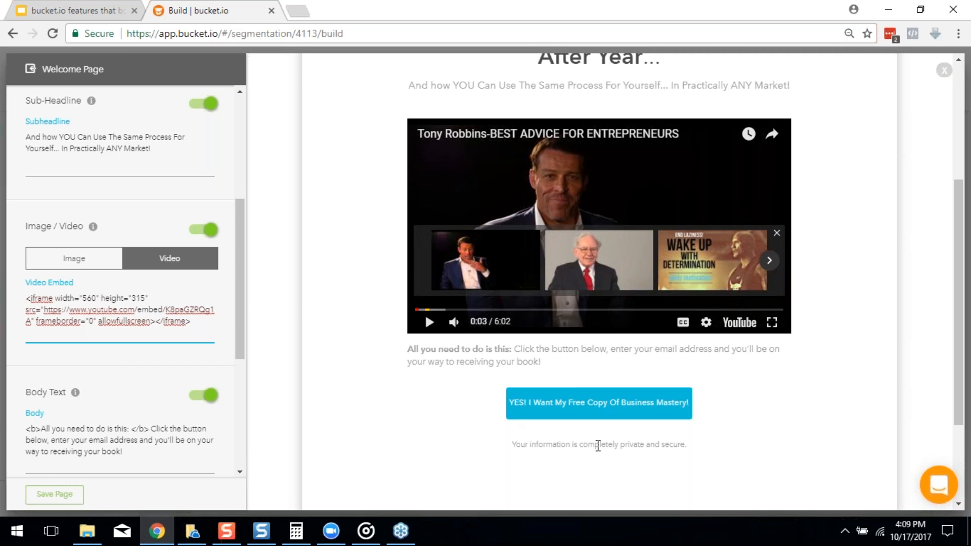
scroll(501, 346, "up", 3)
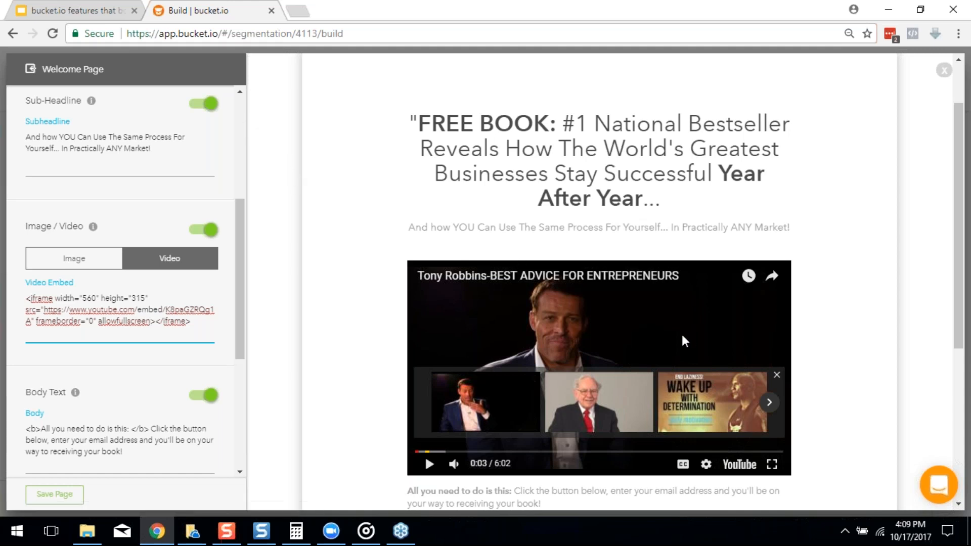
scroll(684, 336, "down", 3)
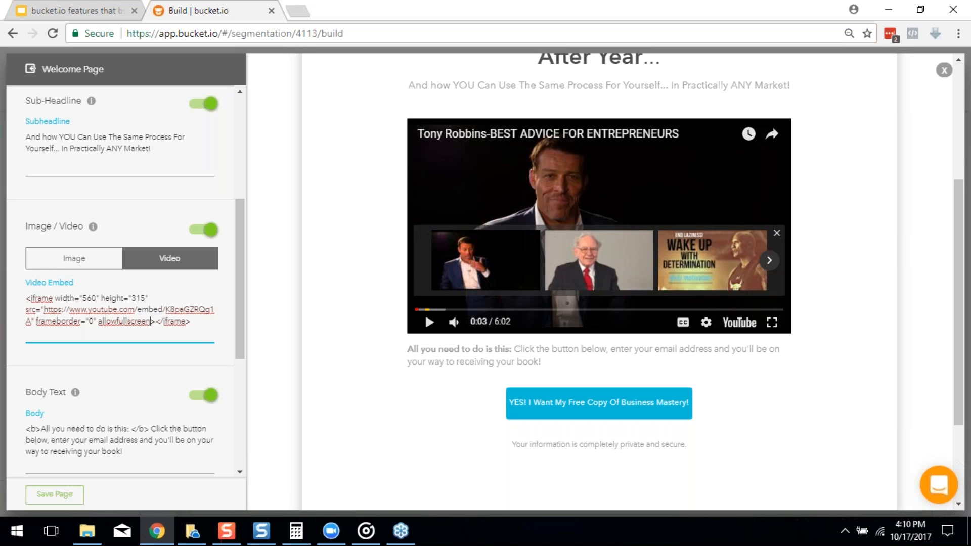
Close the Welcome Page editor, discarding the changes, and return to the list of segmentation funnels.
left_click(944, 71)
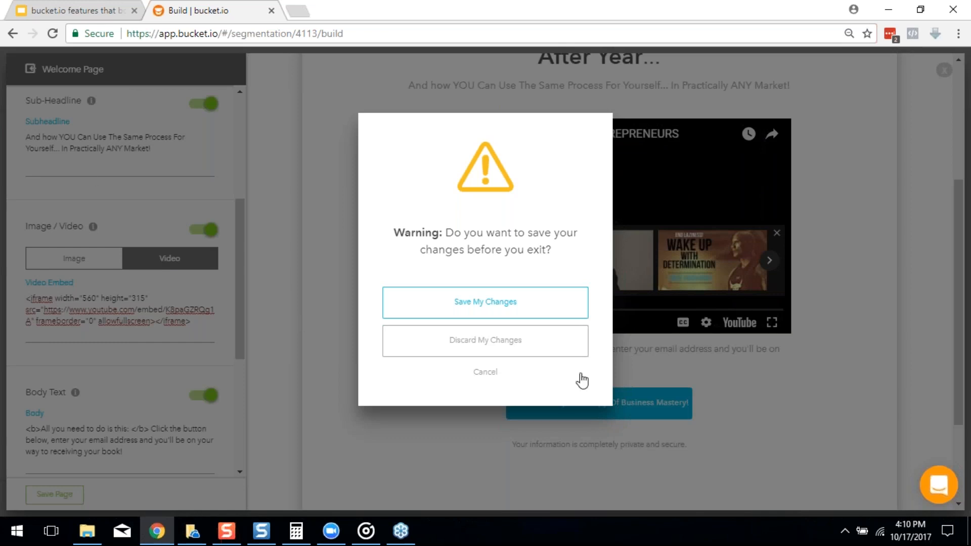
left_click(506, 349)
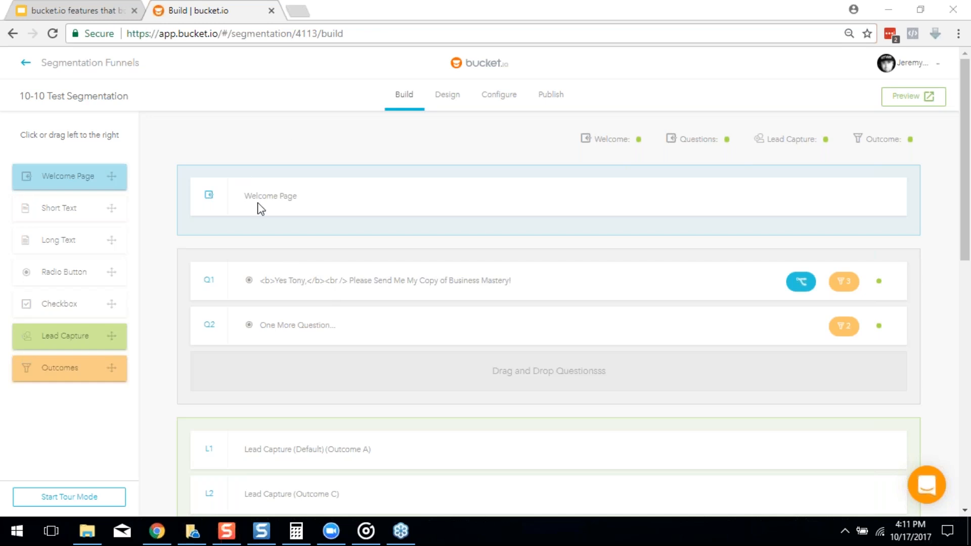
left_click(32, 64)
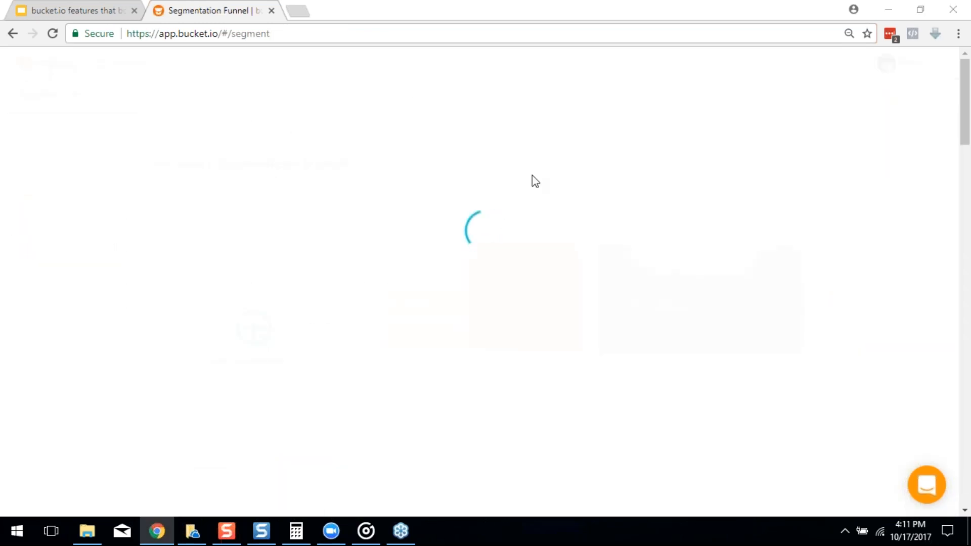
Open the preview of the "[mobile] NewsMax Annuity Assessment" funnel and play its welcome page video.
scroll(529, 225, "down", 3)
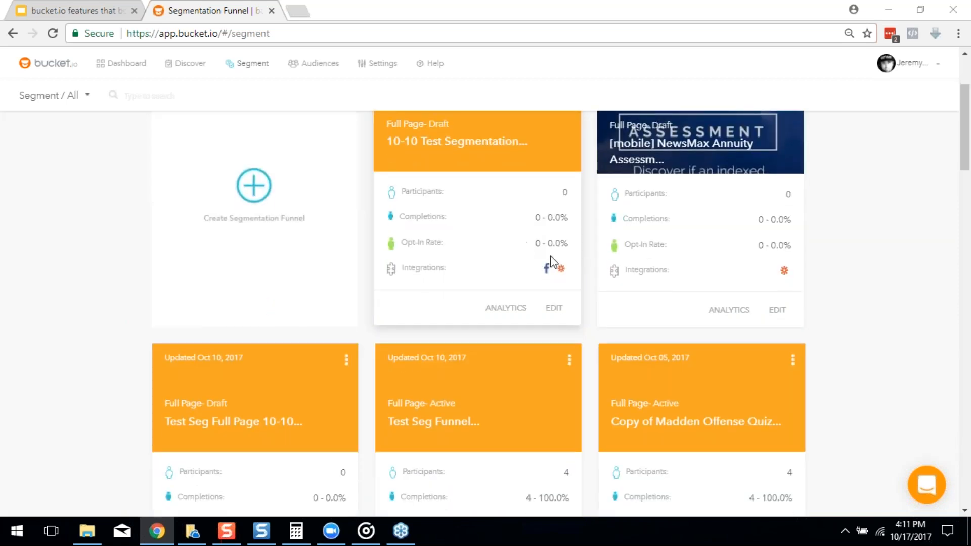
left_click(770, 307)
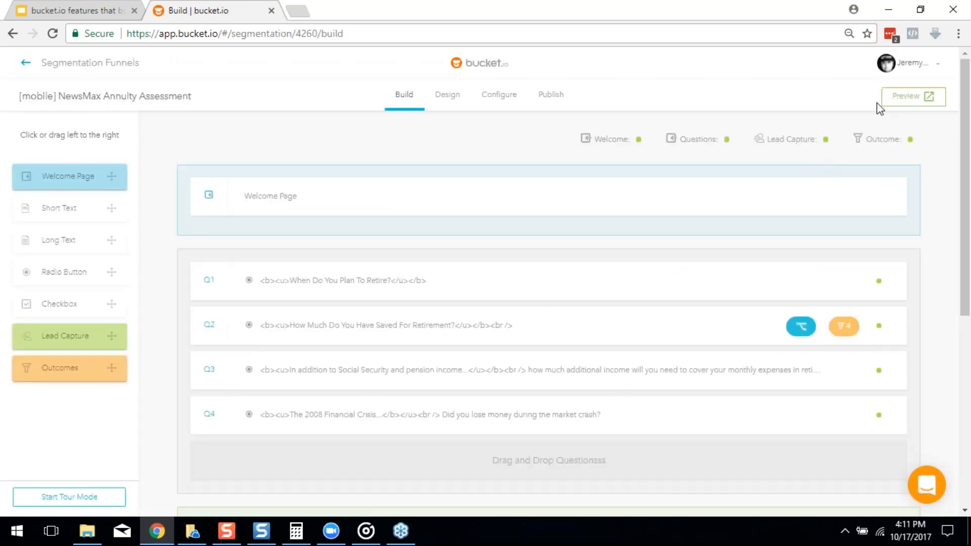
left_click(905, 103)
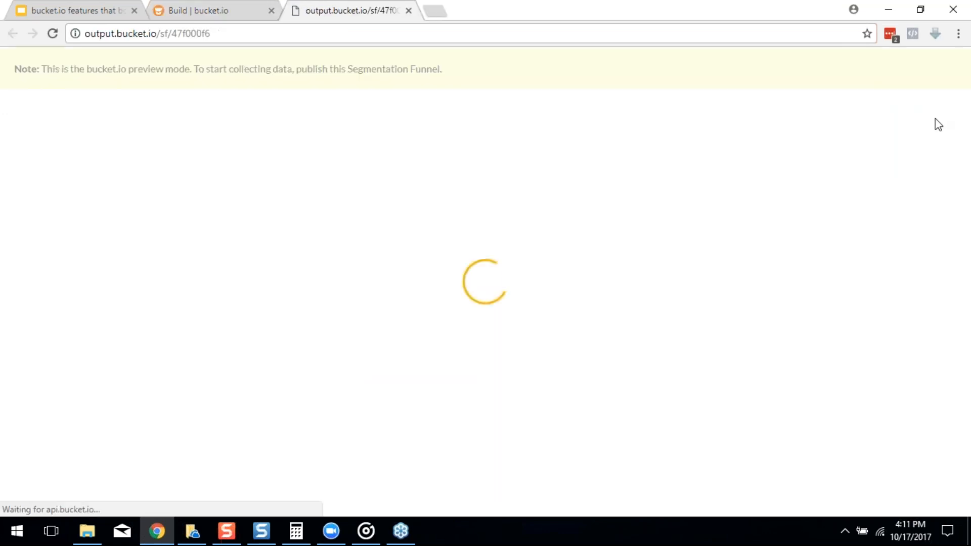
scroll(893, 144, "down", 2)
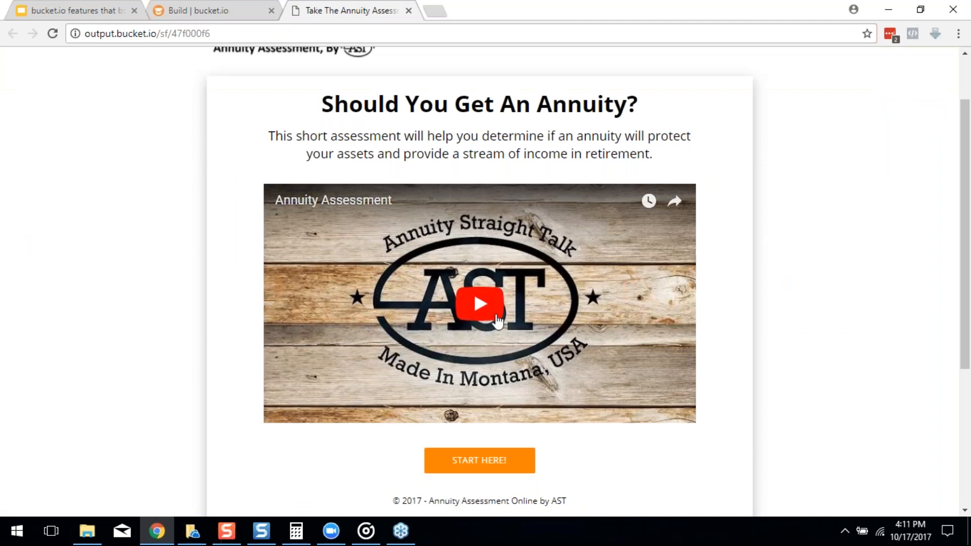
left_click(503, 308)
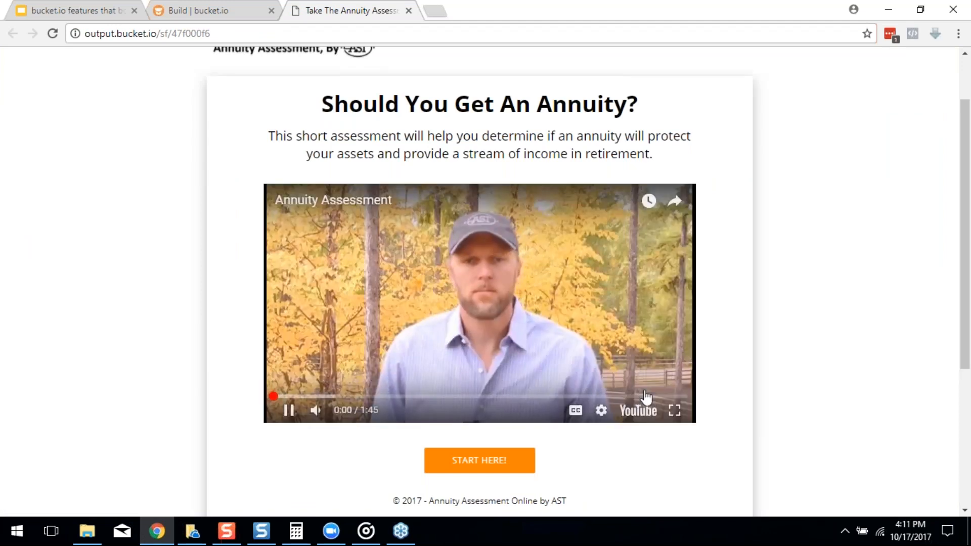
Pause the welcome page video in the funnel preview and dismiss the suggested videos overlay.
left_click(289, 410)
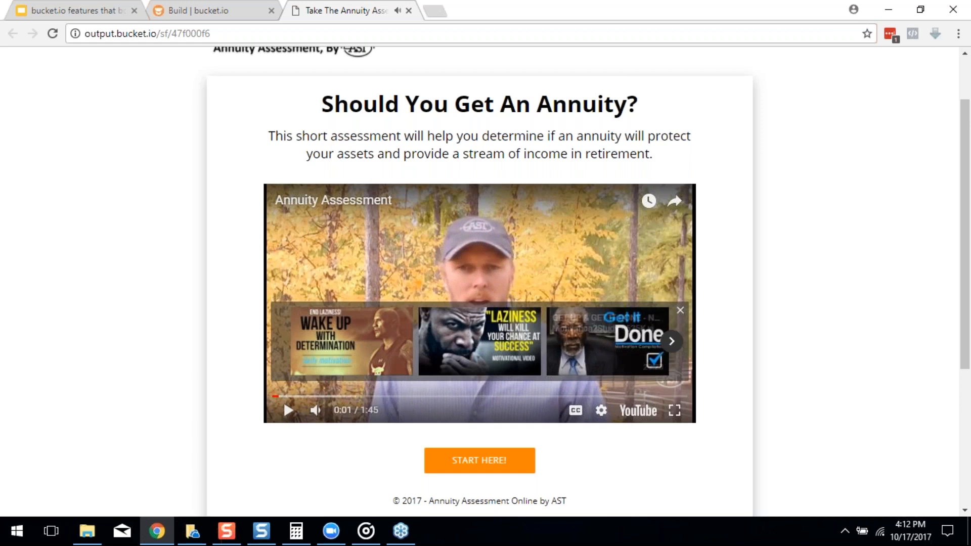
left_click(680, 310)
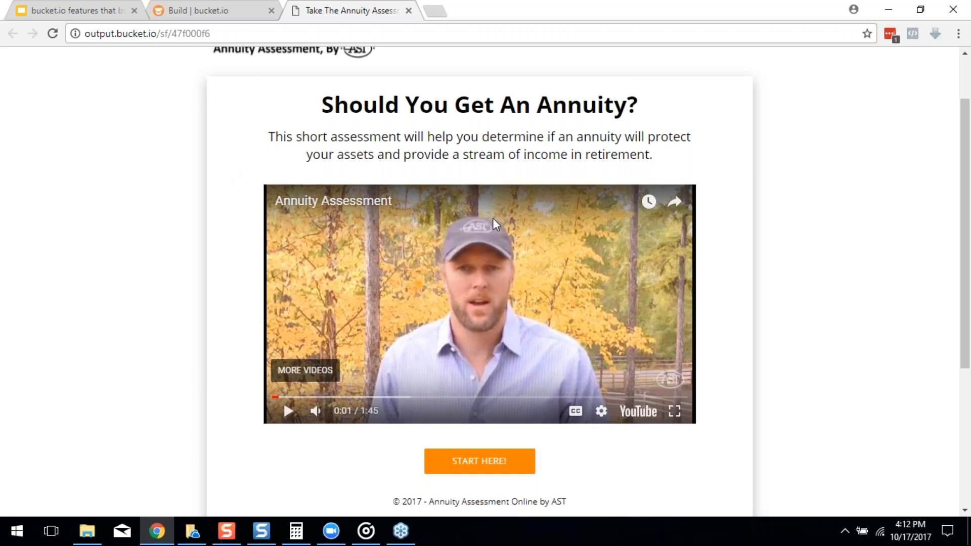
scroll(493, 217, "up", 2)
Return to the "[mobile] NewsMax Annuity Assessment" funnel builder and open the Lead Capture (Outcome B) page for editing.
left_click(164, 5)
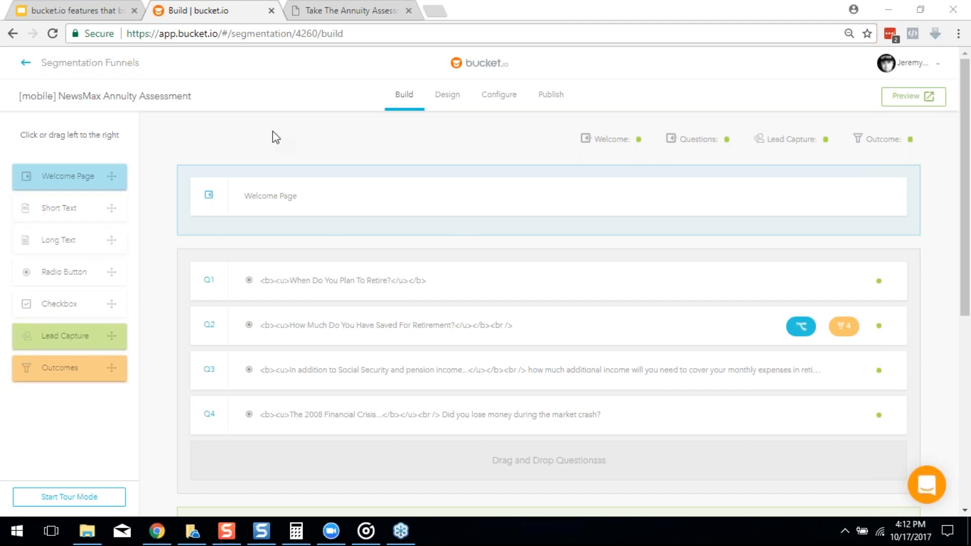
scroll(343, 303, "down", 4)
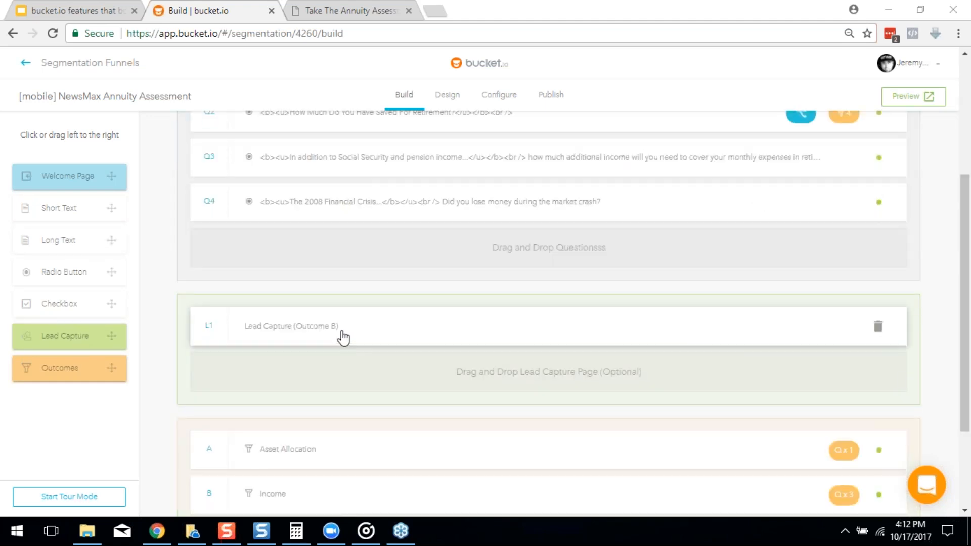
scroll(312, 275, "up", 3)
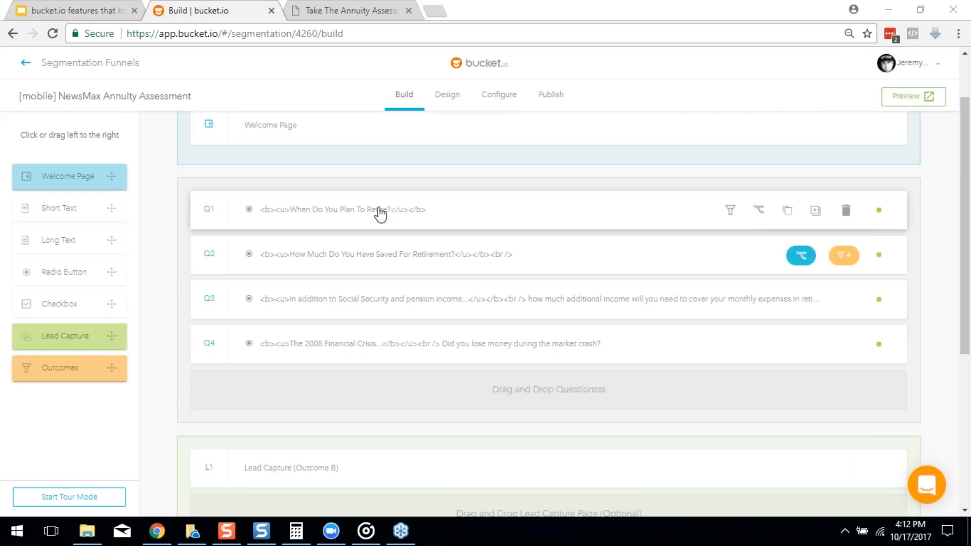
scroll(380, 214, "down", 4)
left_click(295, 271)
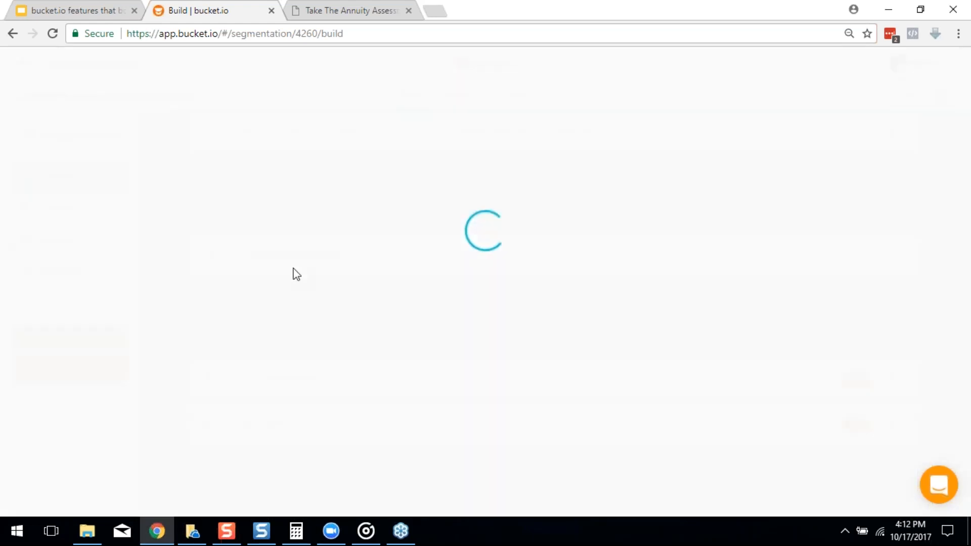
Enable the Lead Capture page's Image / Video element, switch it to Video to show the embed field, and disable it again.
scroll(79, 293, "down", 1)
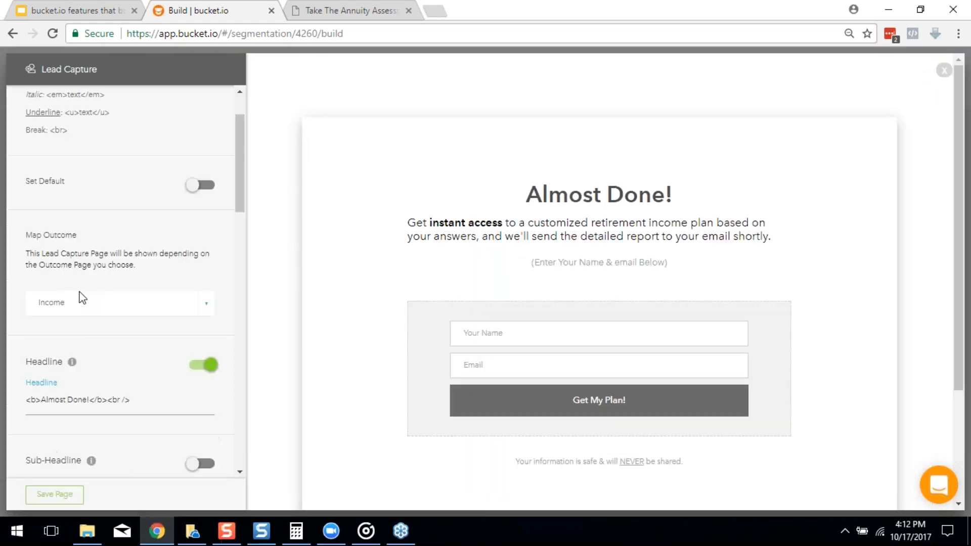
scroll(80, 297, "down", 1)
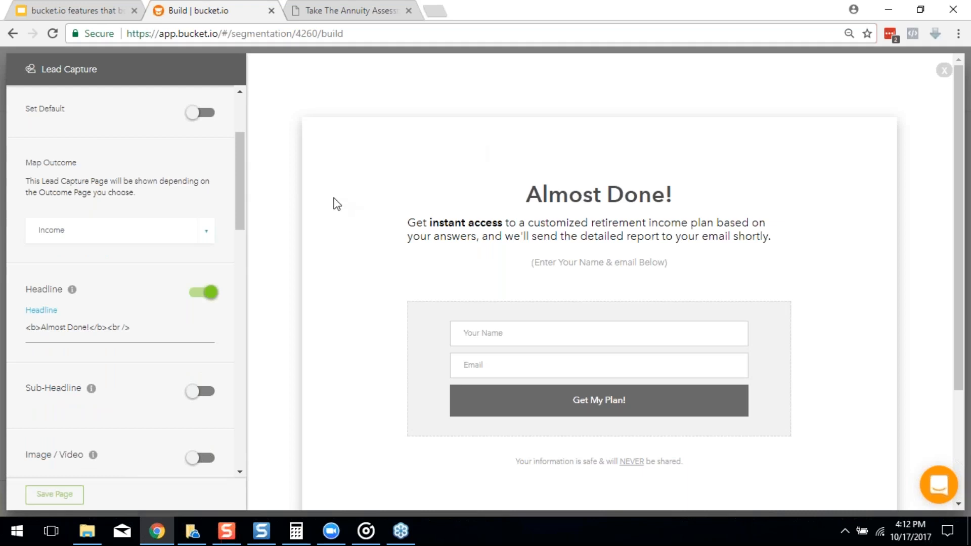
left_click_drag(238, 155, 256, 264)
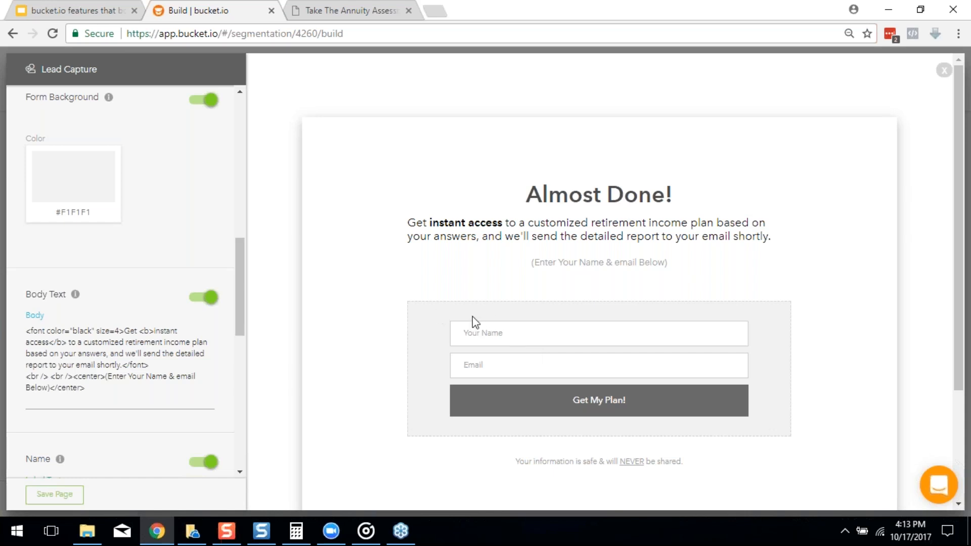
left_click_drag(235, 283, 250, 226)
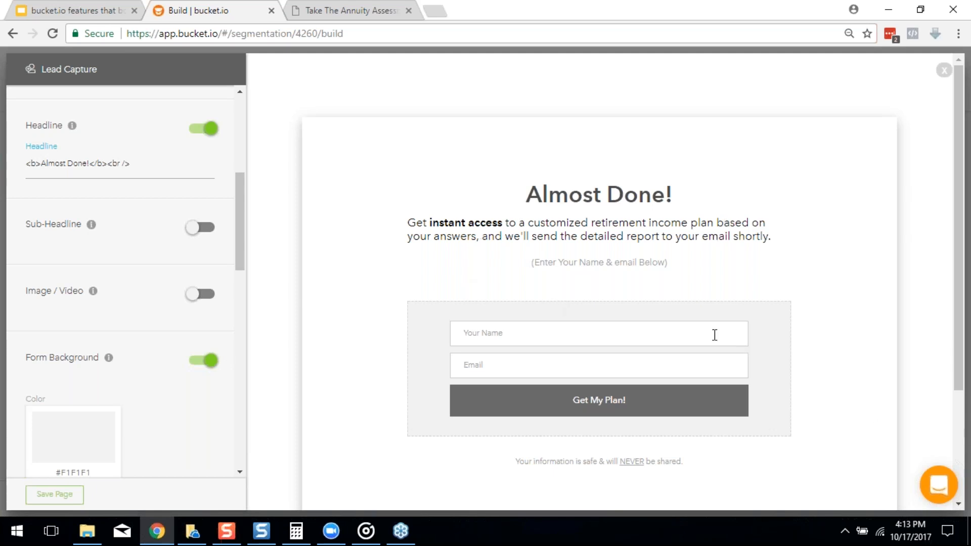
left_click(203, 287)
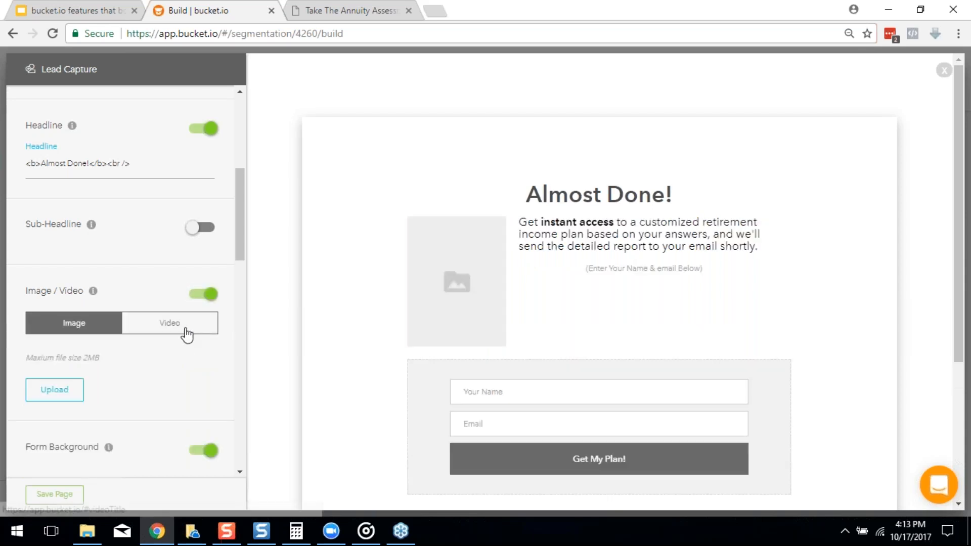
left_click(185, 329)
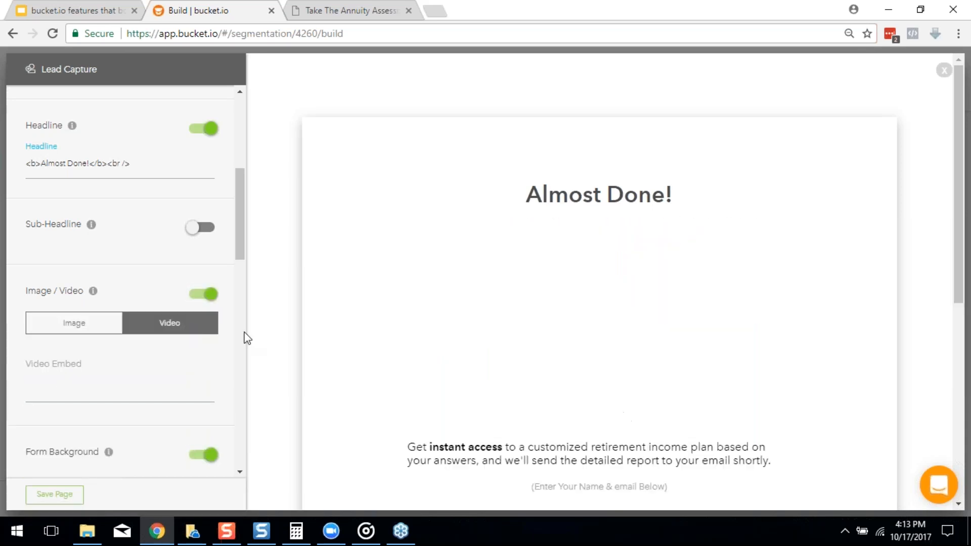
left_click(198, 296)
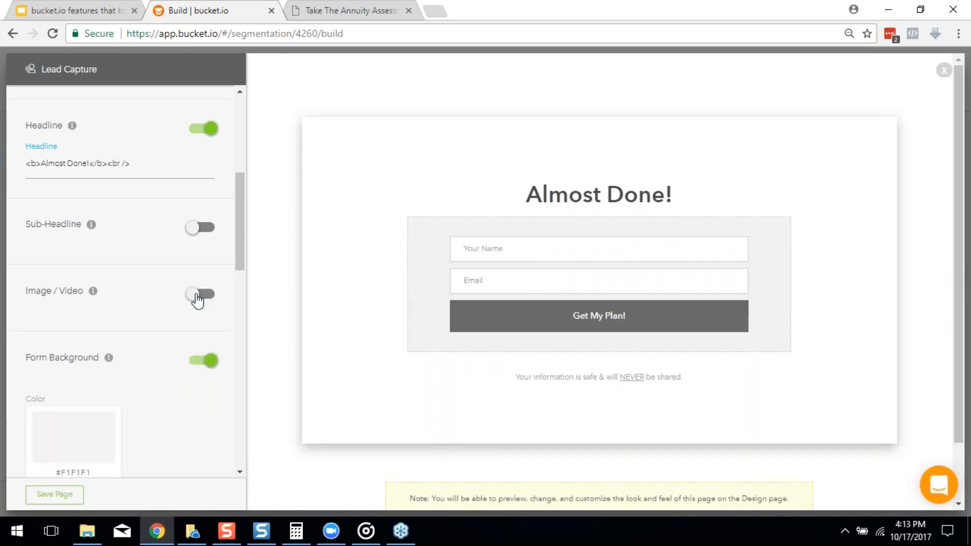
Close the Lead Capture page editor, discarding the changes.
left_click_drag(243, 194, 256, 405)
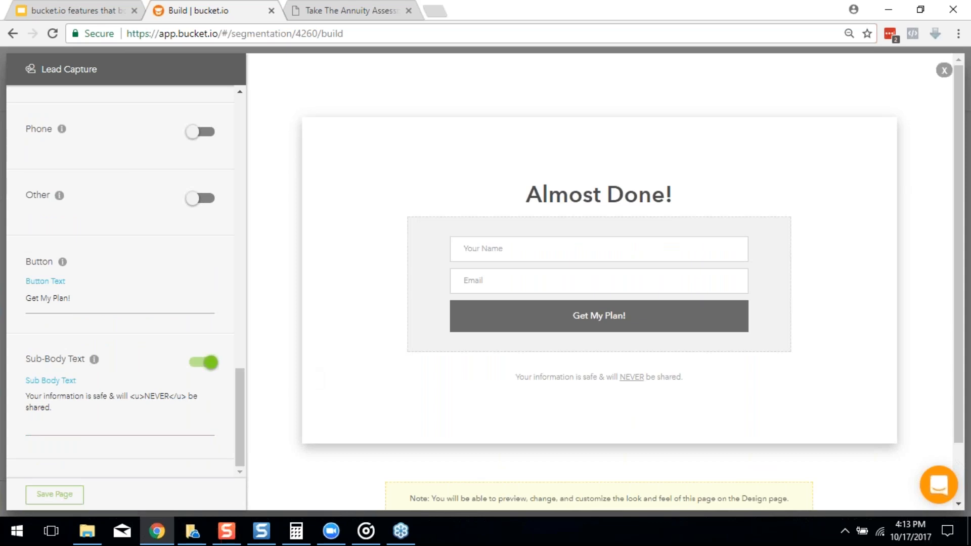
left_click(943, 70)
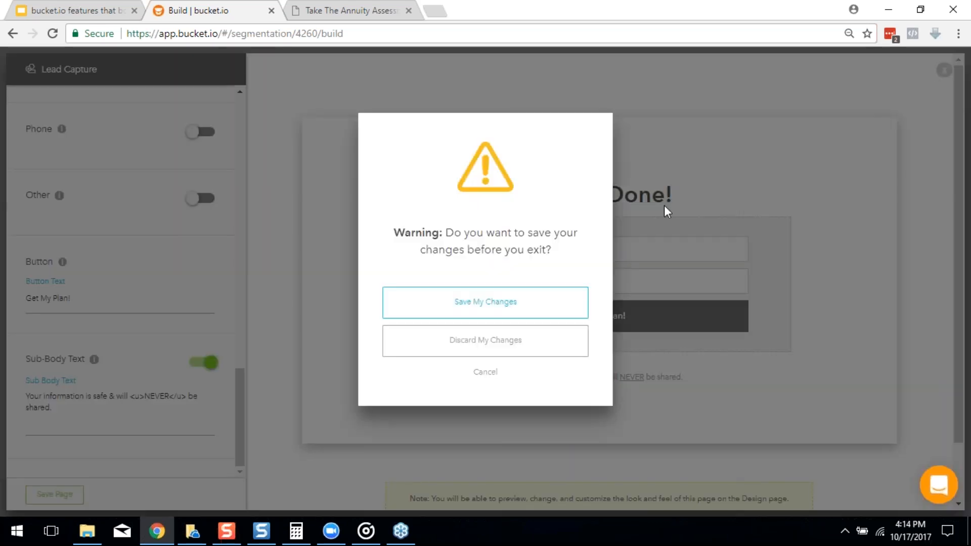
left_click(549, 351)
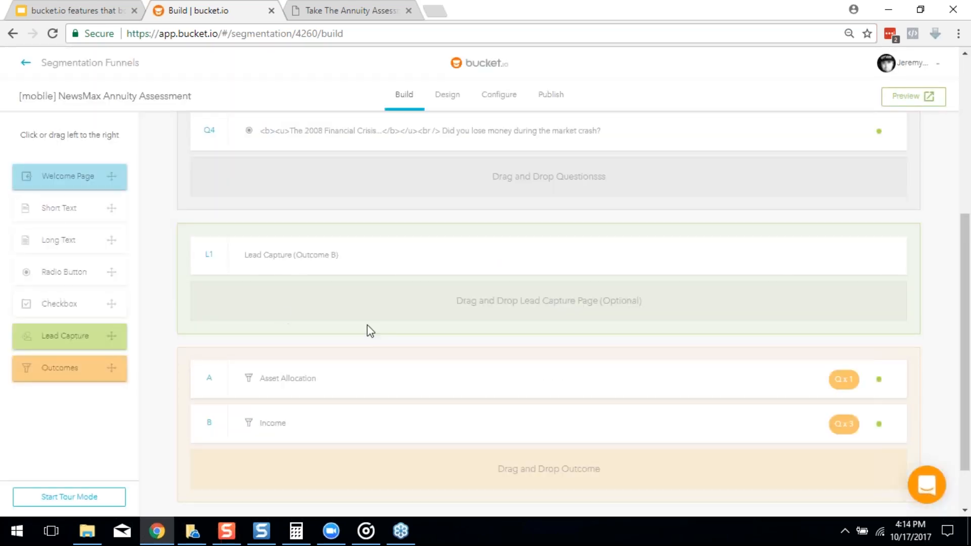
Open the Asset Allocation outcome and examine its outcome type and redirect link settings.
scroll(371, 331, "down", 1)
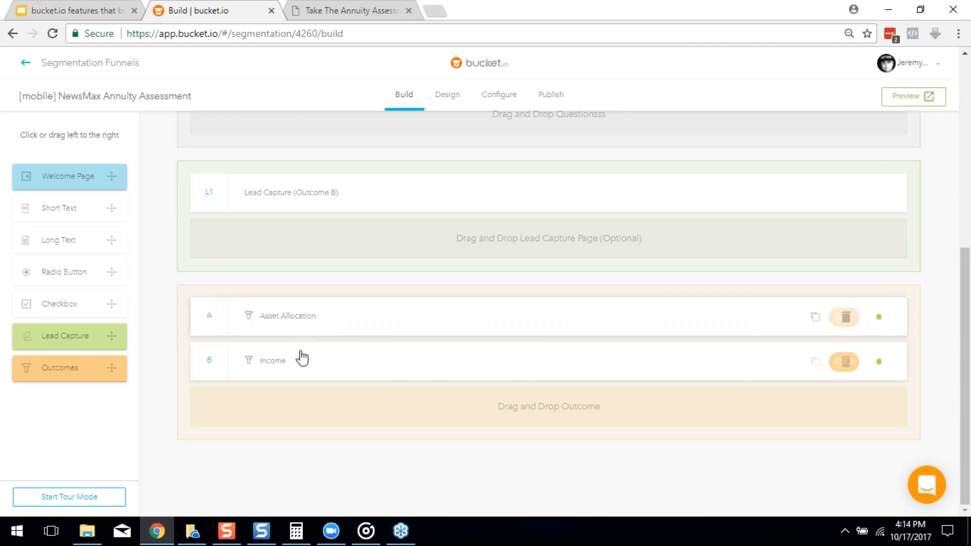
scroll(347, 316, "up", 3)
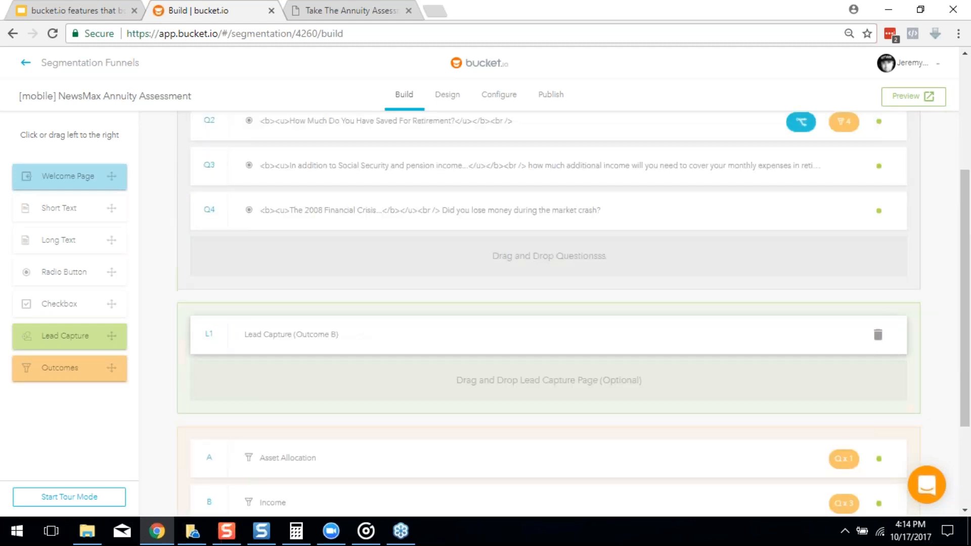
scroll(314, 308, "down", 3)
left_click(310, 316)
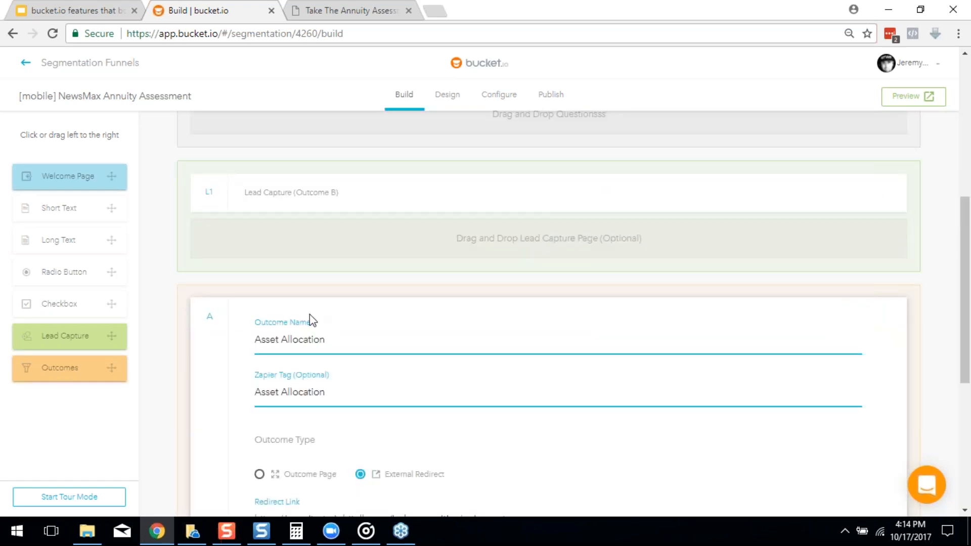
scroll(414, 311, "down", 6)
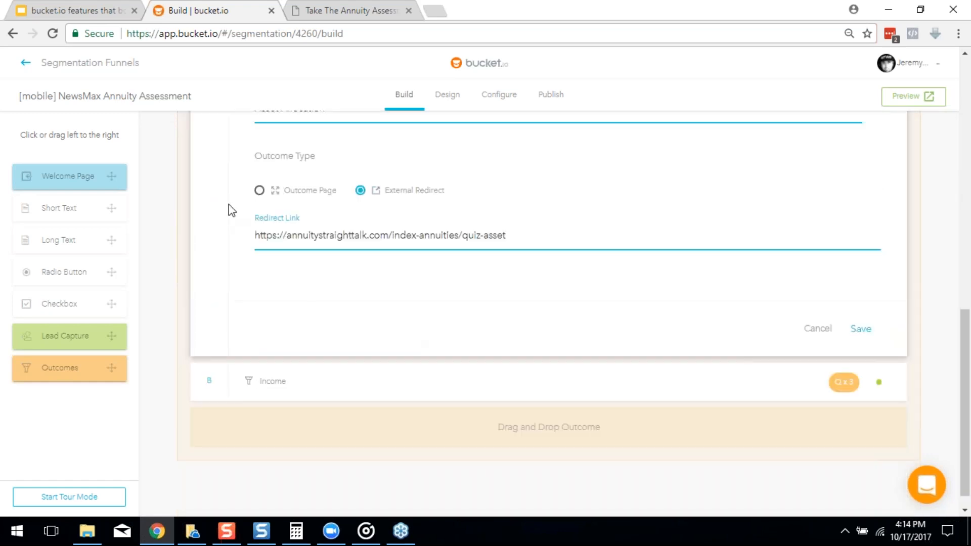
scroll(384, 244, "up", 8)
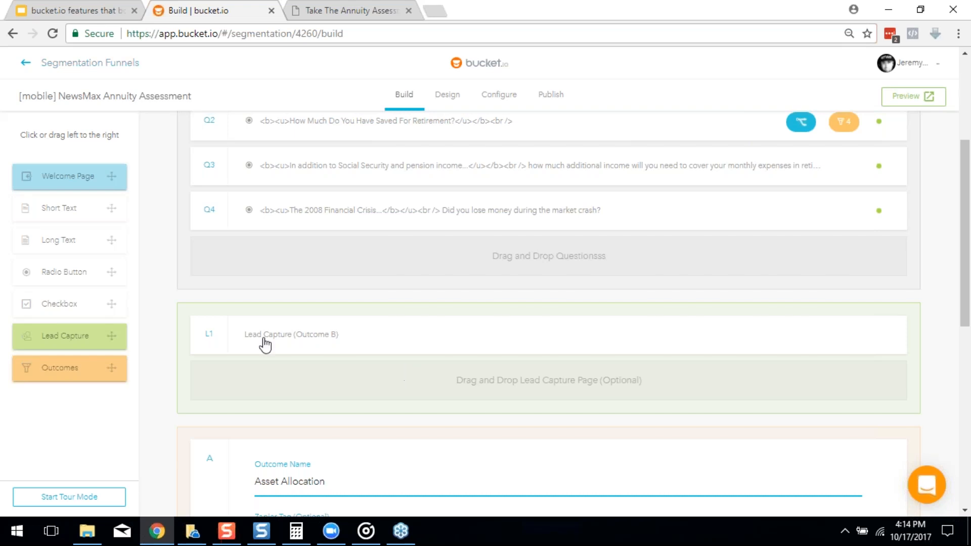
scroll(377, 449, "down", 3)
scroll(393, 375, "down", 3)
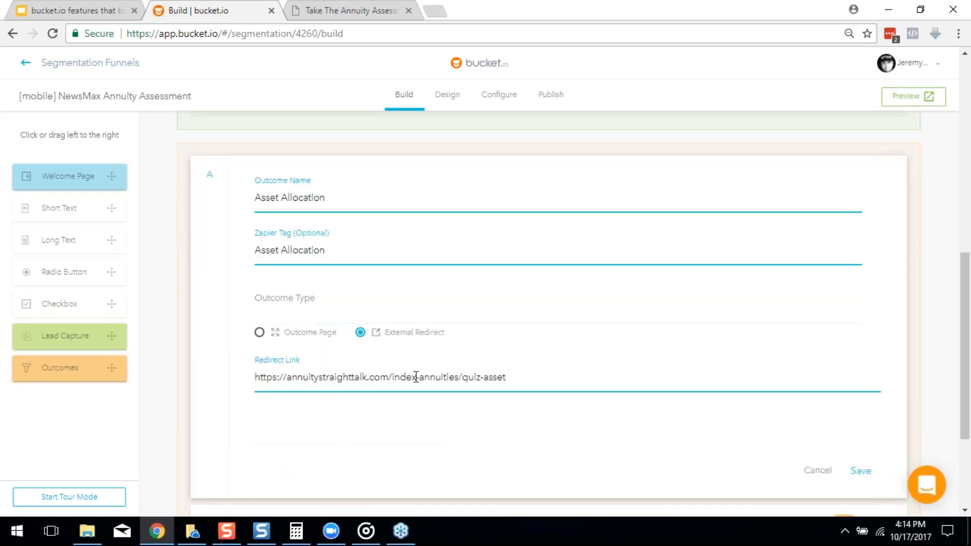
Return to the list of segmentation funnels and open the "10-10 Test Segmentation" funnel for editing.
left_click(62, 65)
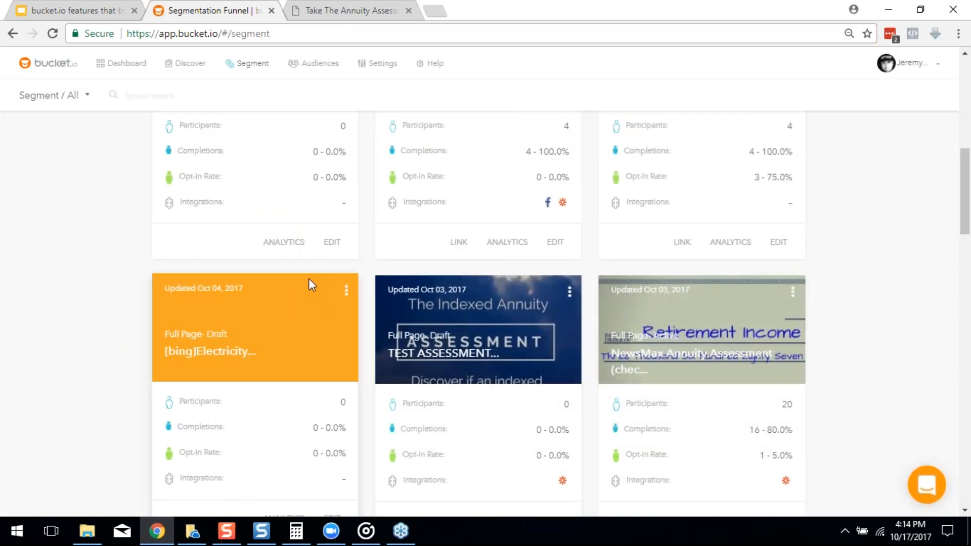
scroll(309, 280, "up", 4)
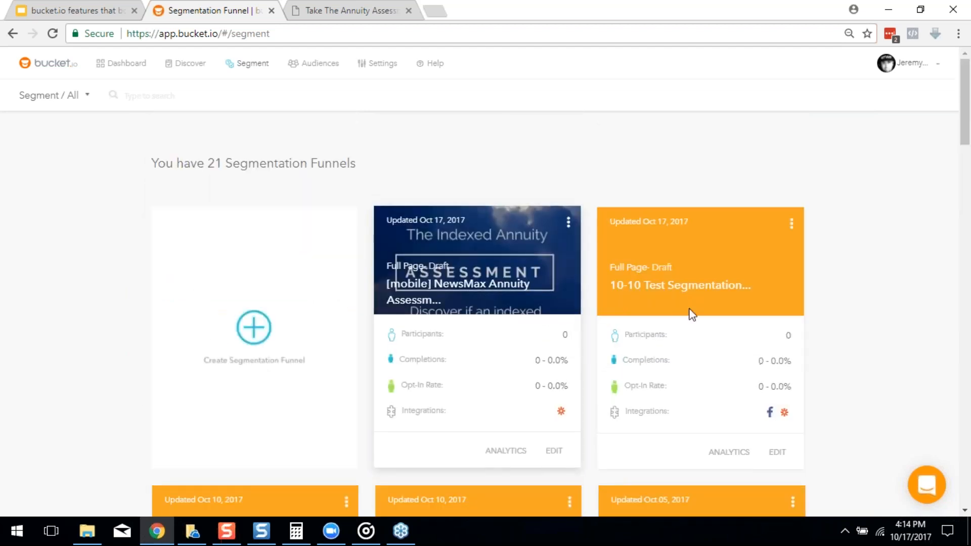
left_click(780, 456)
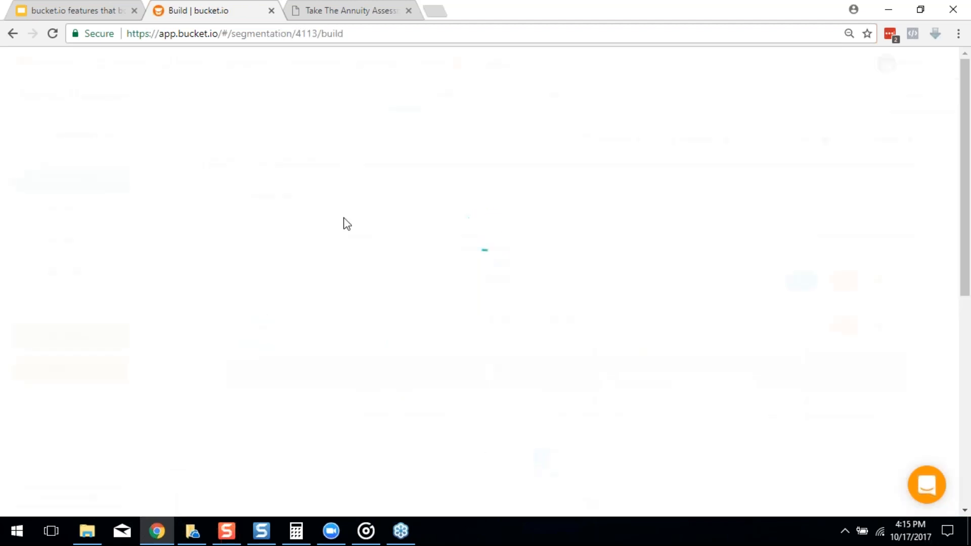
Expand the Tech Overwhelm outcome and open its outcome page for editing.
scroll(399, 260, "down", 10)
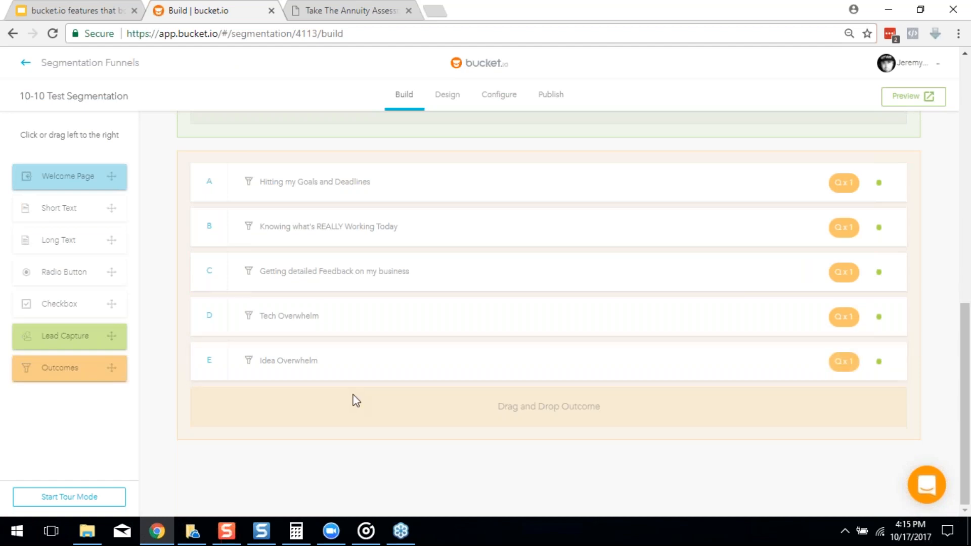
left_click(322, 316)
scroll(323, 317, "down", 5)
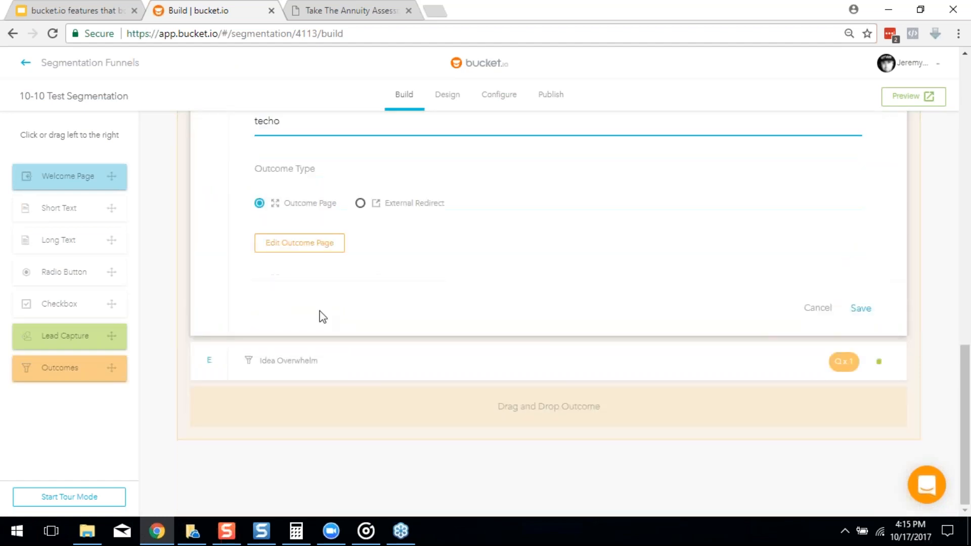
left_click(301, 243)
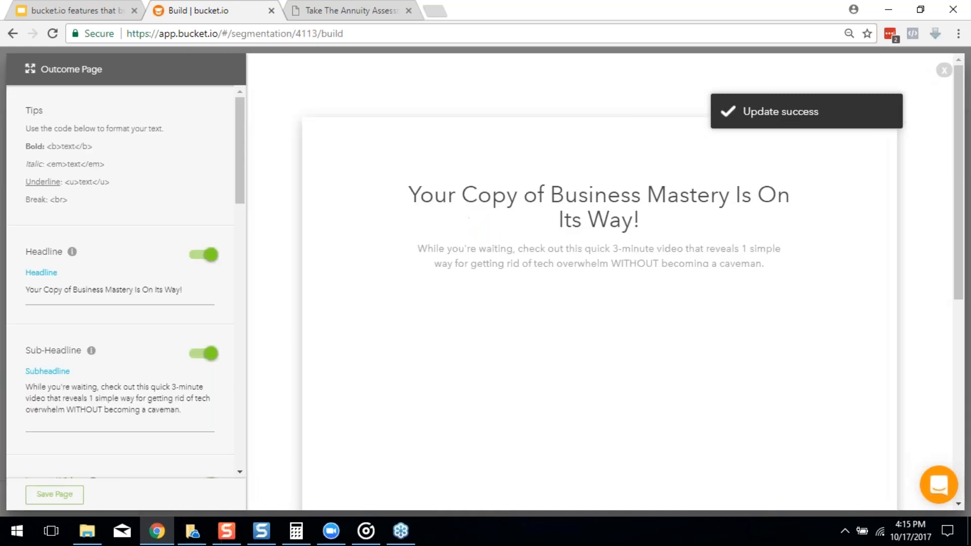
Examine the Outcome Page's video embed code and its preview with the headline, video, body text and call-to-action button.
scroll(99, 397, "down", 5)
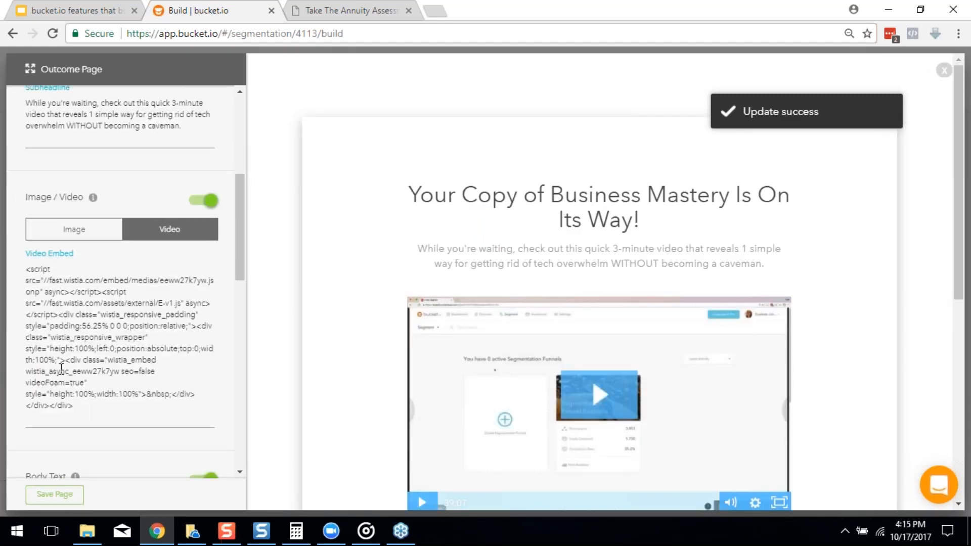
scroll(648, 376, "down", 5)
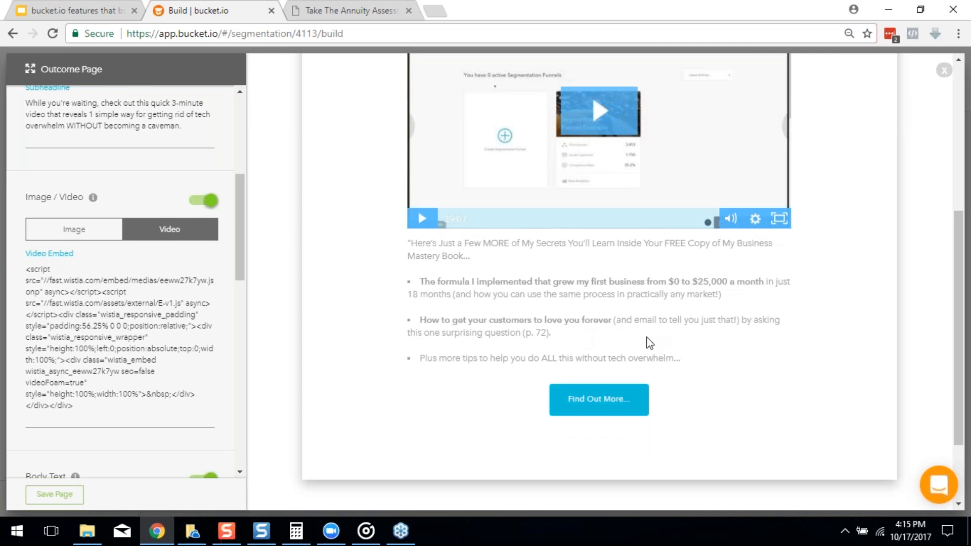
scroll(646, 336, "up", 4)
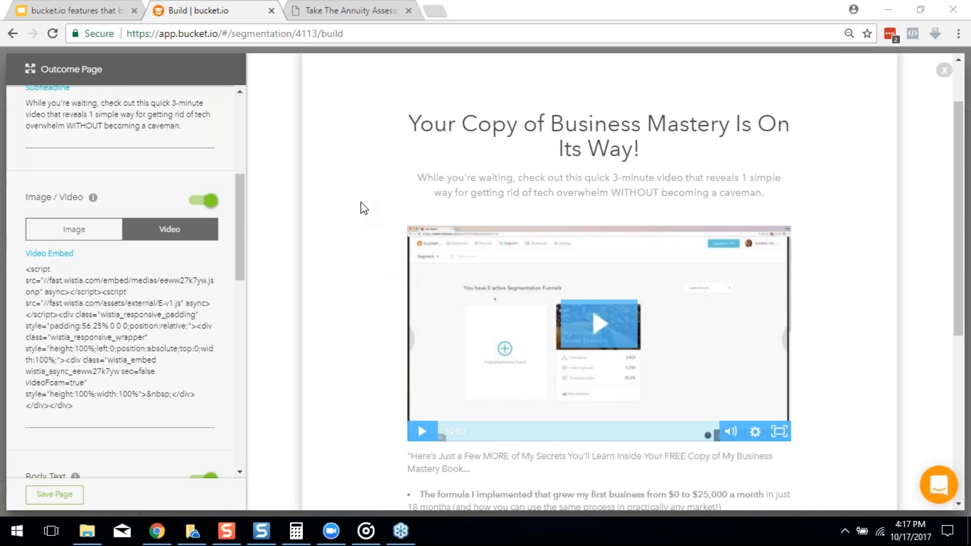
scroll(945, 135, "up", 1)
Close the Outcome Page editor, discarding the changes, and switch to the Google Slides presentation.
left_click(944, 70)
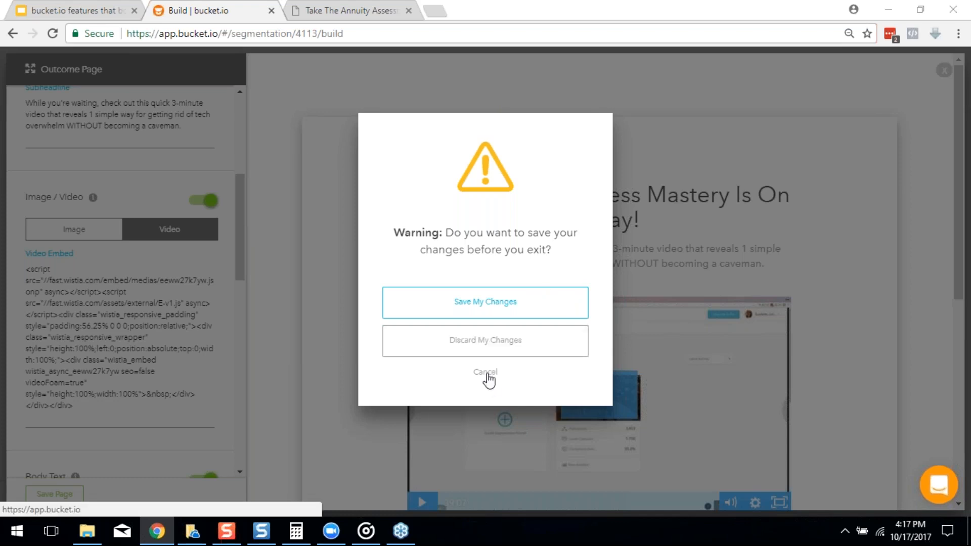
left_click(505, 351)
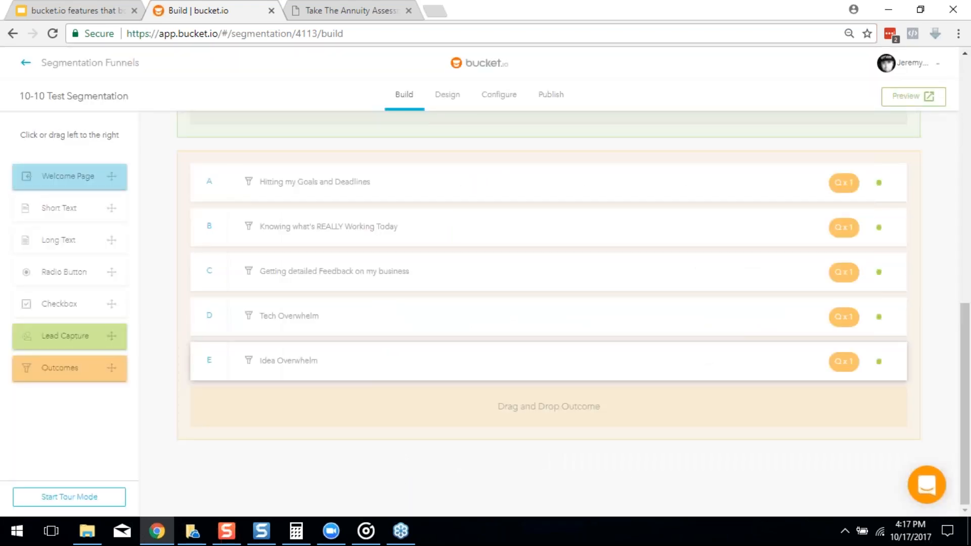
scroll(502, 360, "up", 4)
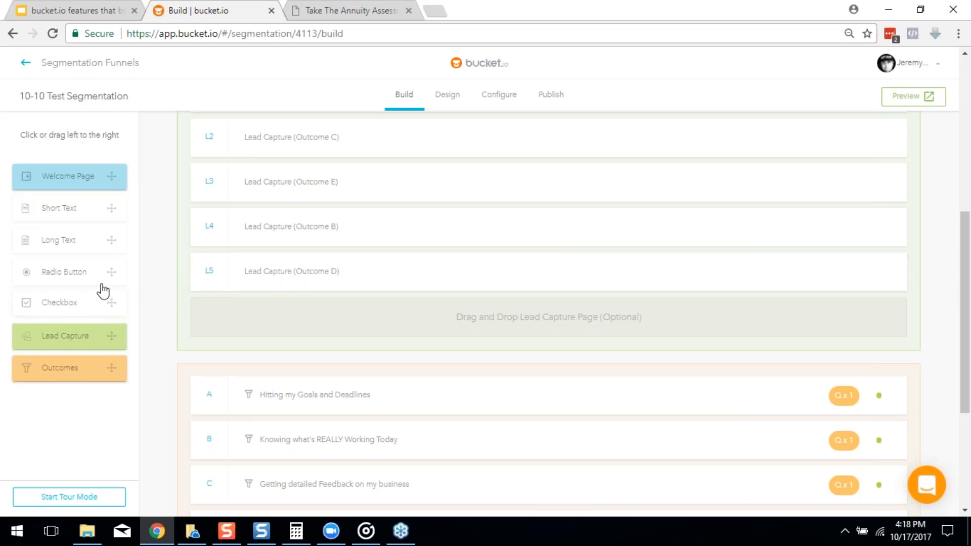
left_click(18, 7)
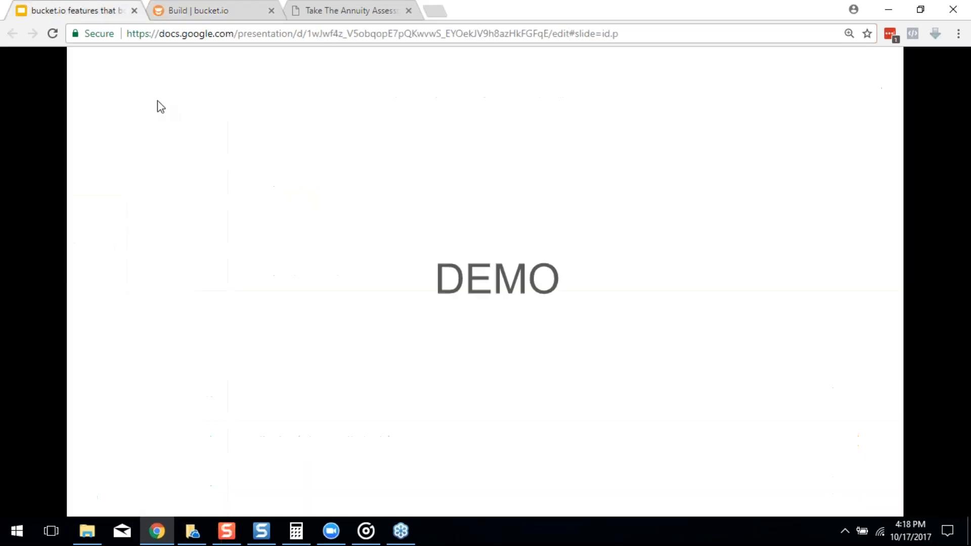
Advance the presentation to the IMAGE ANSWERS slide and return the funnel builder to the list of segmentation funnels.
left_click(248, 225)
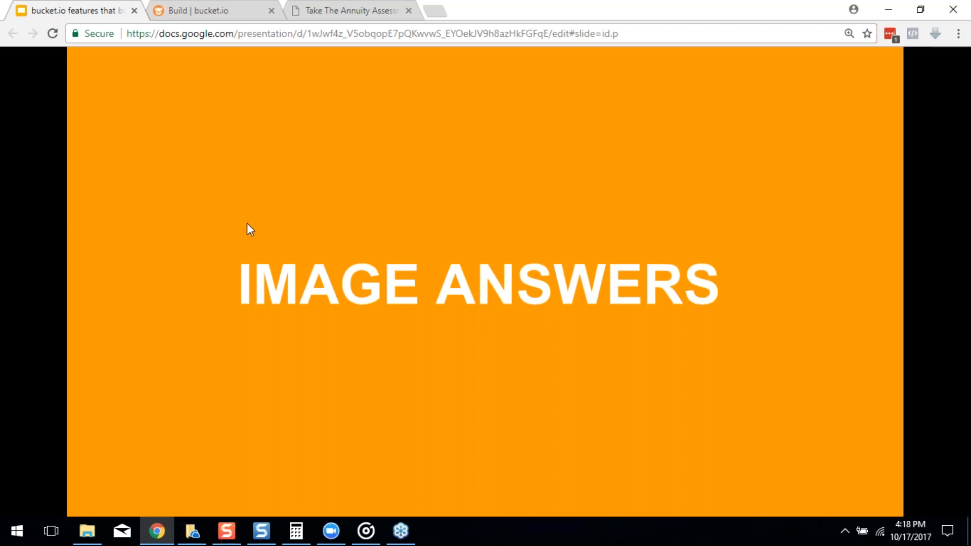
left_click(213, 10)
left_click(354, 10)
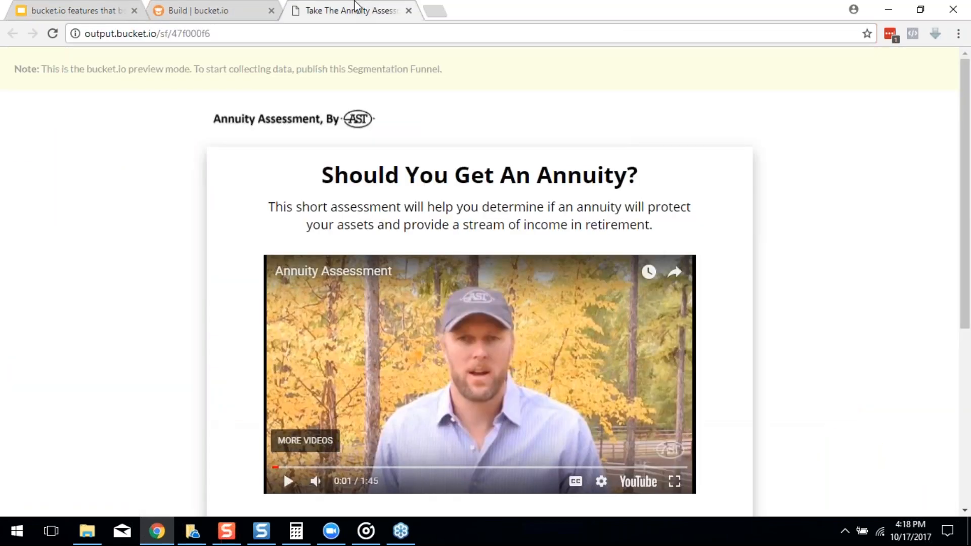
left_click(156, 12)
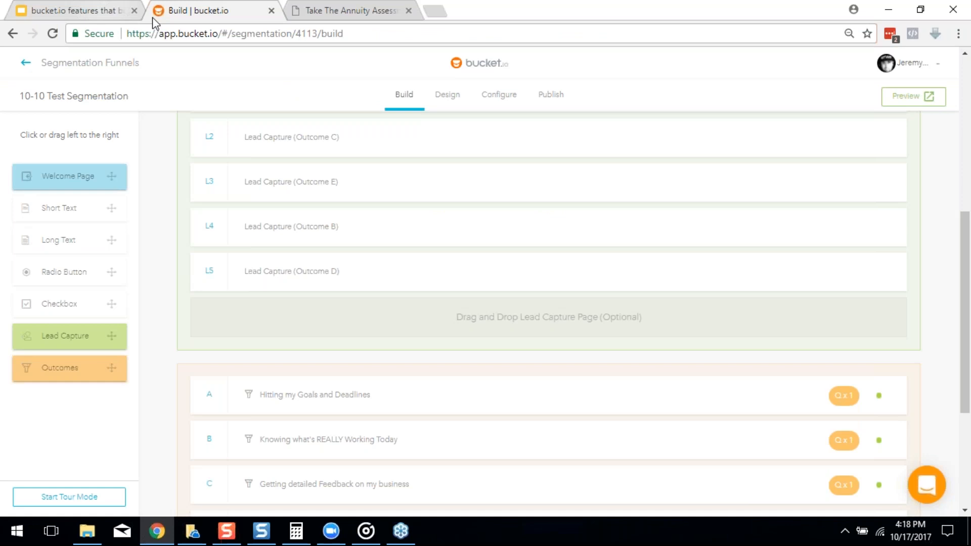
scroll(398, 340, "up", 7)
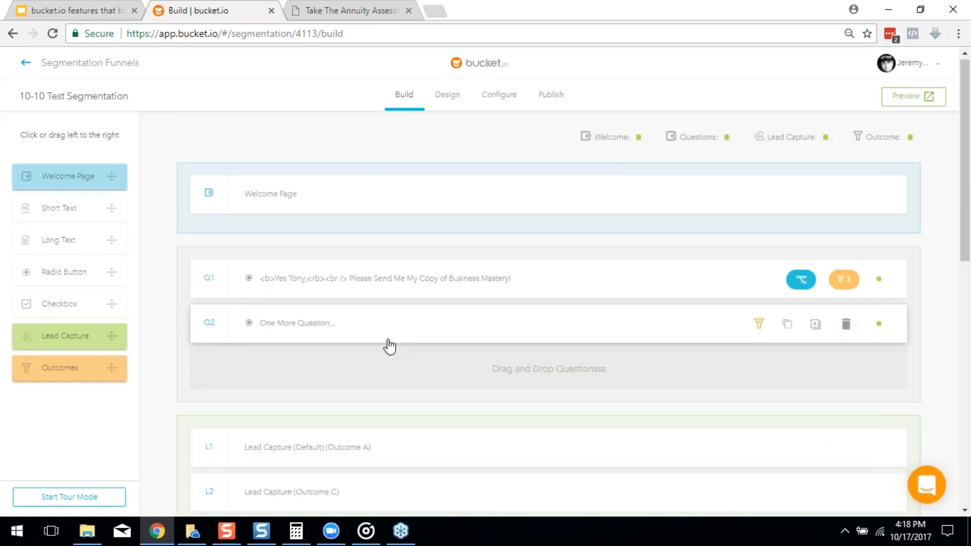
left_click(404, 107)
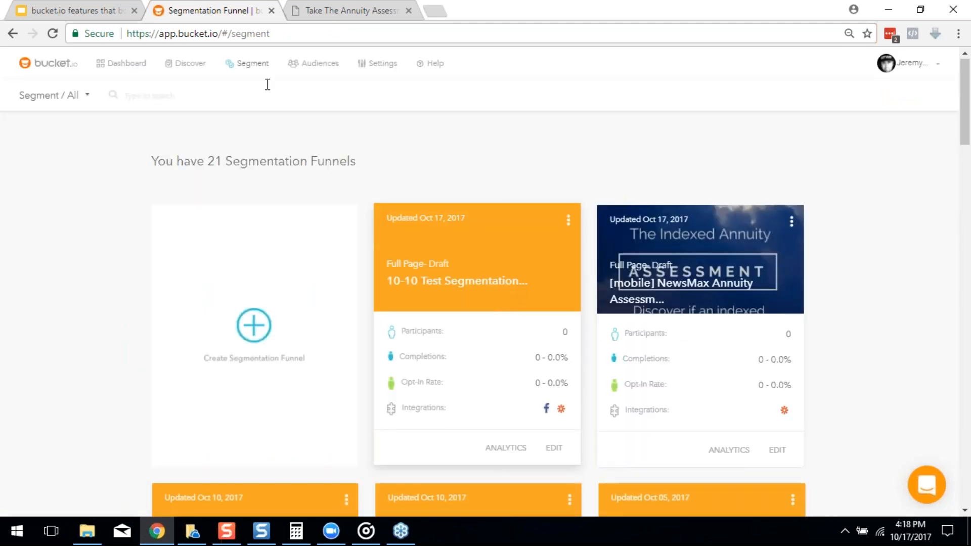
Switch back to the Google Slides presentation and advance to the DEMO slide.
left_click(61, 10)
left_click(251, 281)
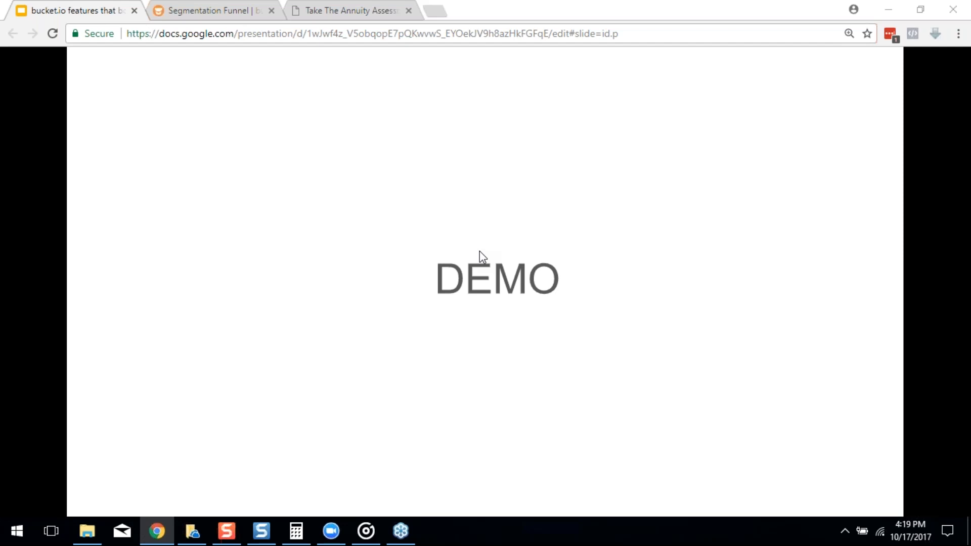
mouse_move(296, 531)
Find the "Copy of Madden Offense Quiz" funnel in the bucket.io funnel list and copy its segmentation funnel link.
left_click(218, 9)
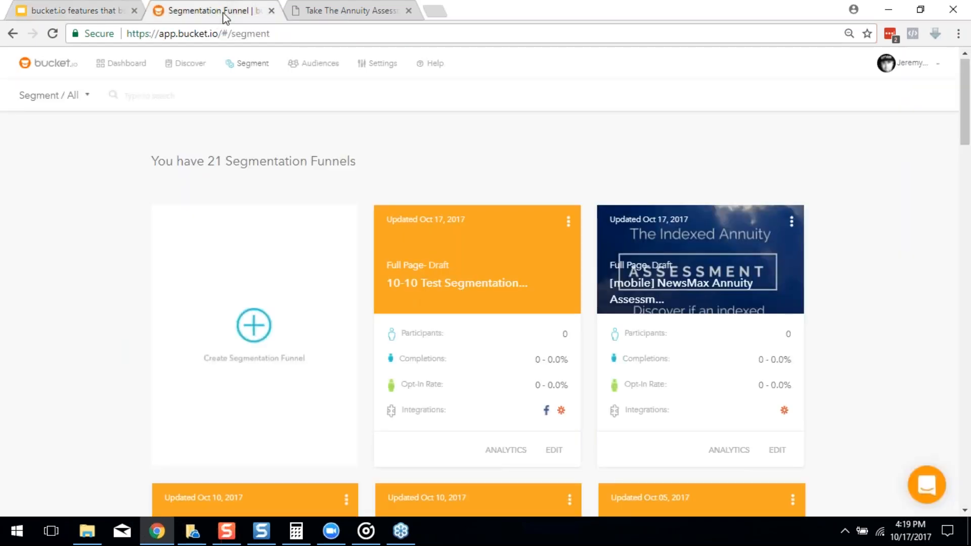
scroll(739, 233, "down", 4)
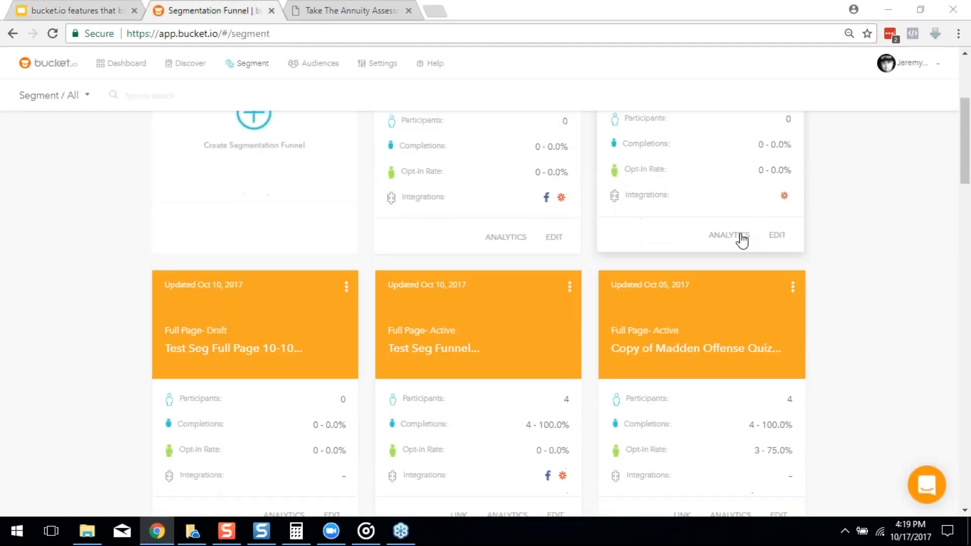
scroll(741, 241, "down", 3)
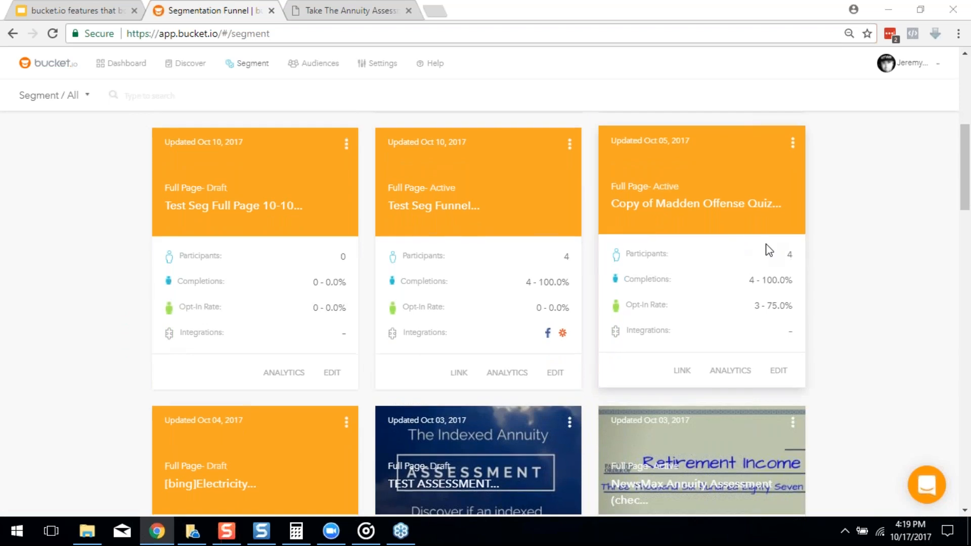
scroll(774, 258, "down", 3)
scroll(779, 266, "up", 3)
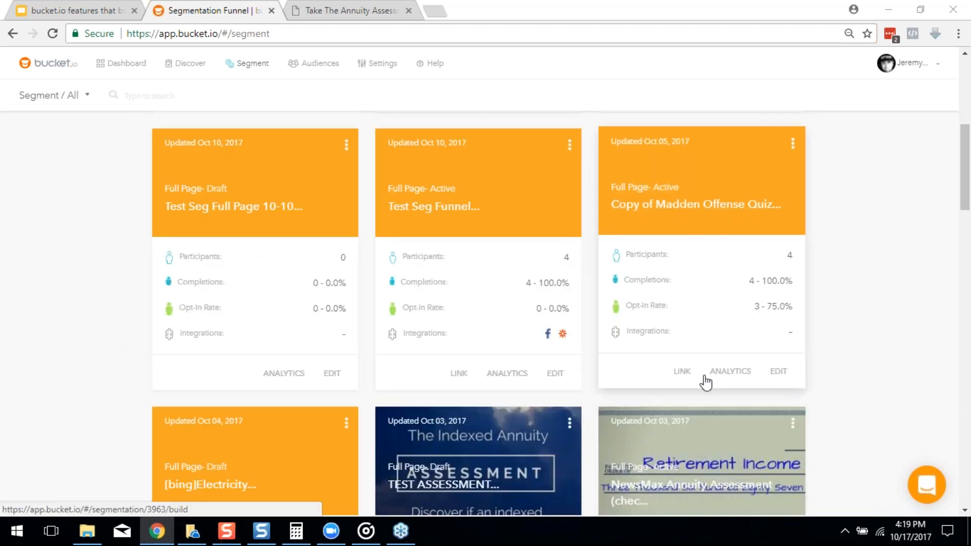
left_click(682, 372)
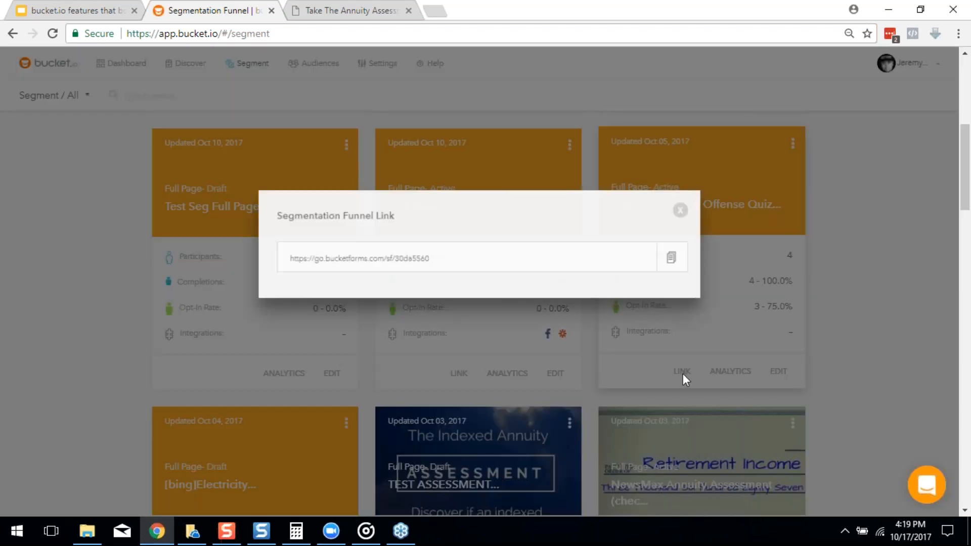
left_click(678, 259)
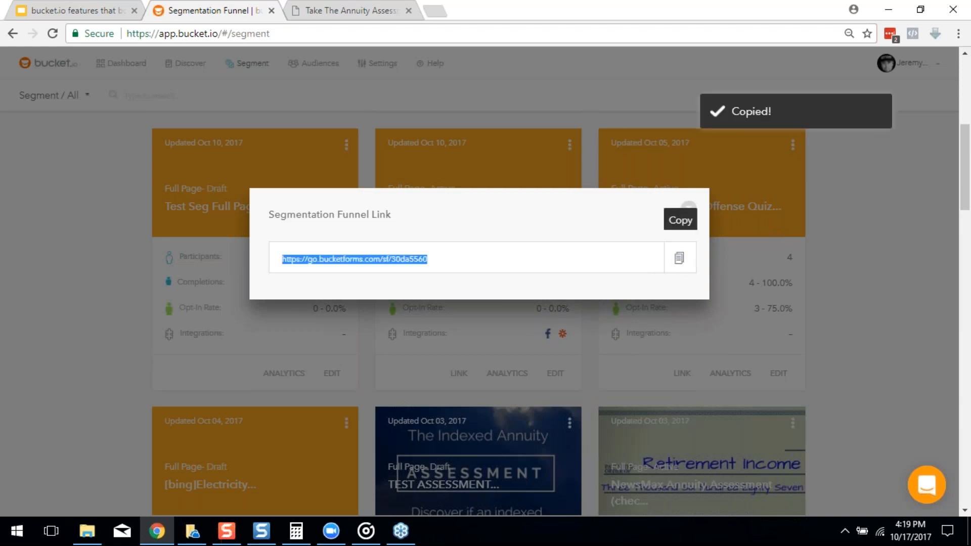
Load the copied Madden quiz link in the browser tab that holds the annuity assessment preview.
left_click(322, 6)
left_click(329, 34)
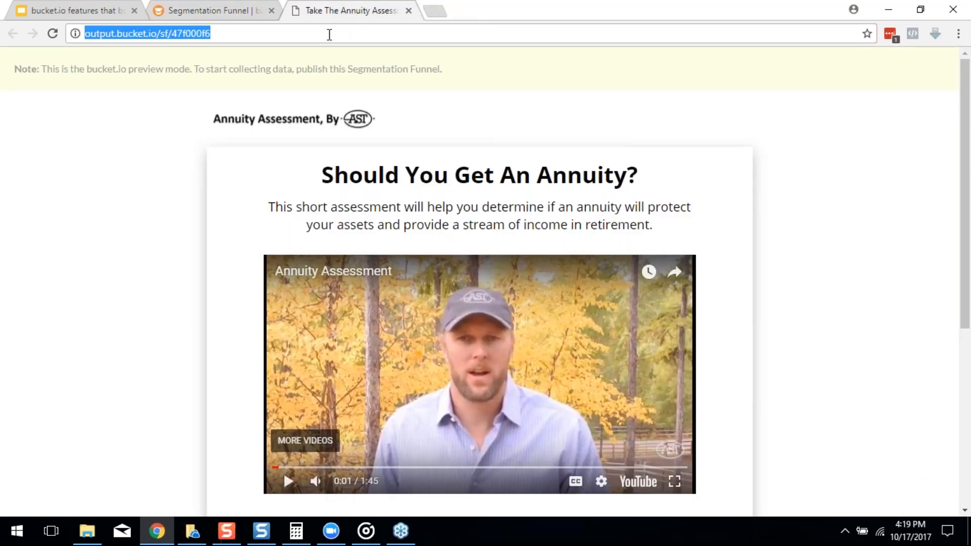
key("ctrl+v")
key("Return")
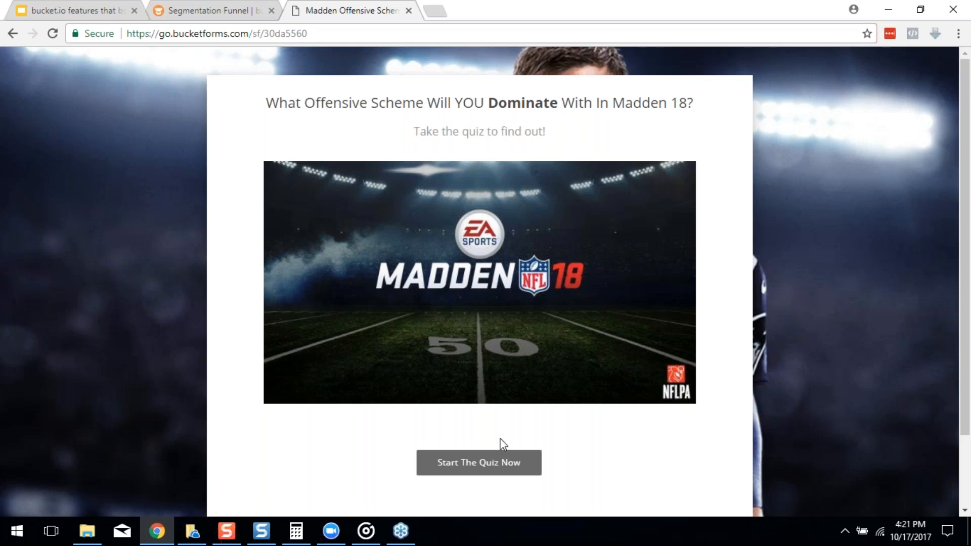
Start the Madden quiz, review the image answers of the quarterback question and choose Dak Prescot.
left_click(500, 461)
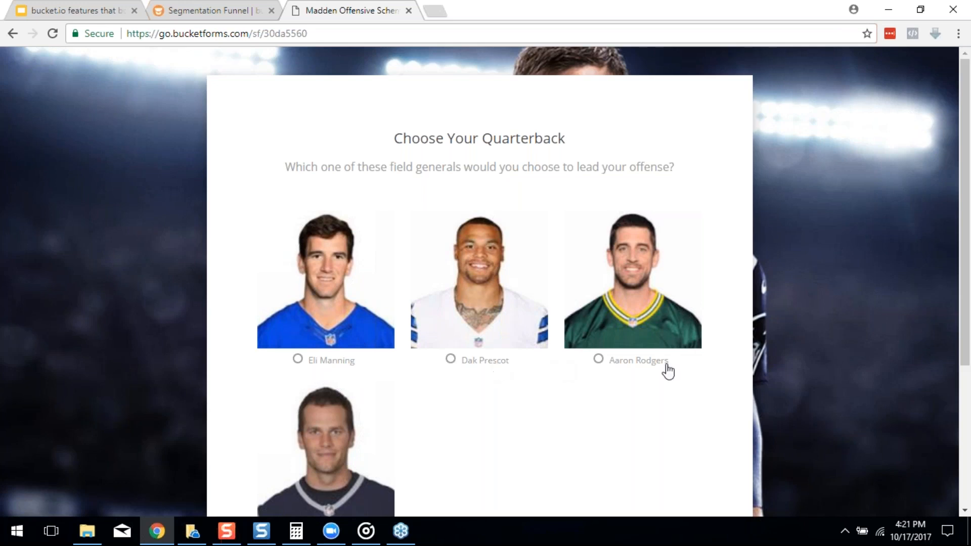
scroll(670, 361, "down", 3)
scroll(450, 383, "up", 3)
scroll(451, 385, "down", 2)
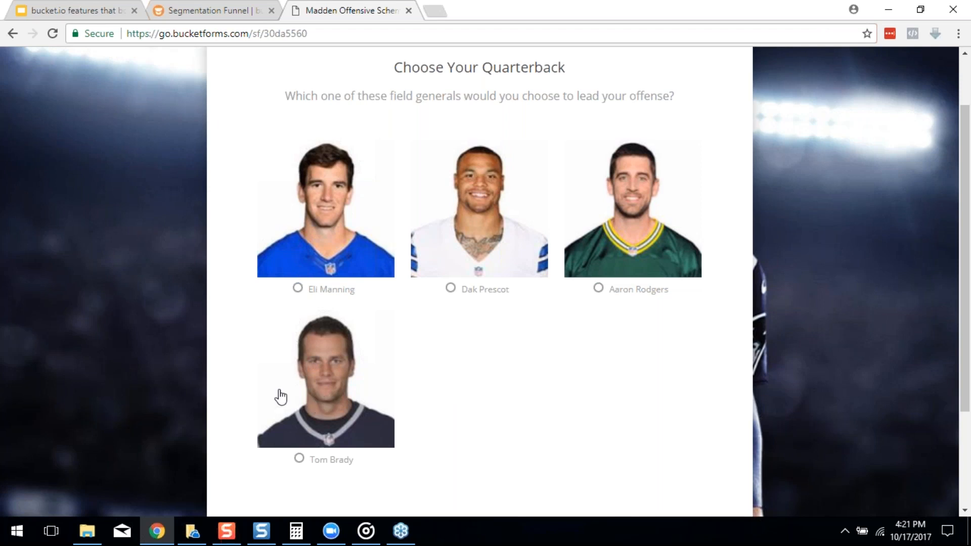
left_click(442, 202)
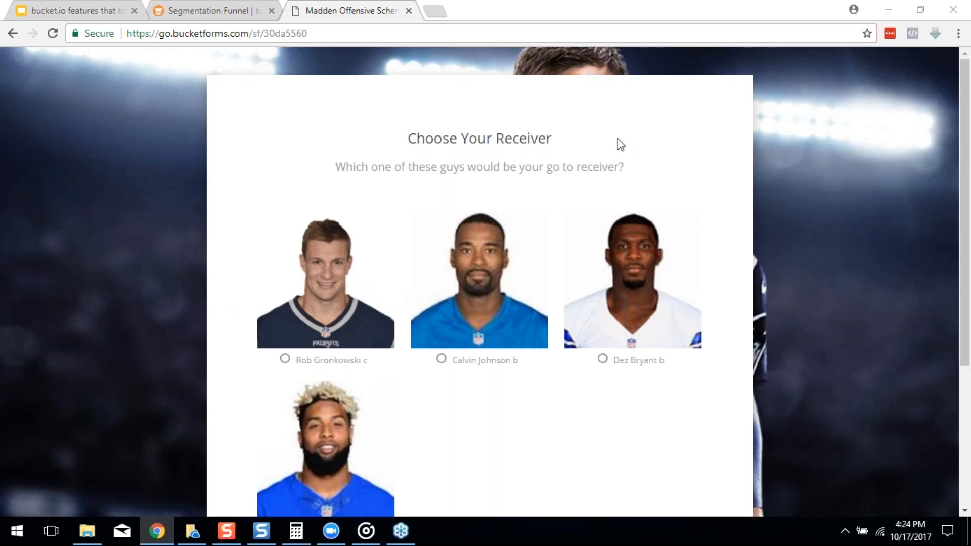
Close the funnel link dialog and open "Copy of Madden Offense Quiz" for editing as a new clone.
left_click(205, 10)
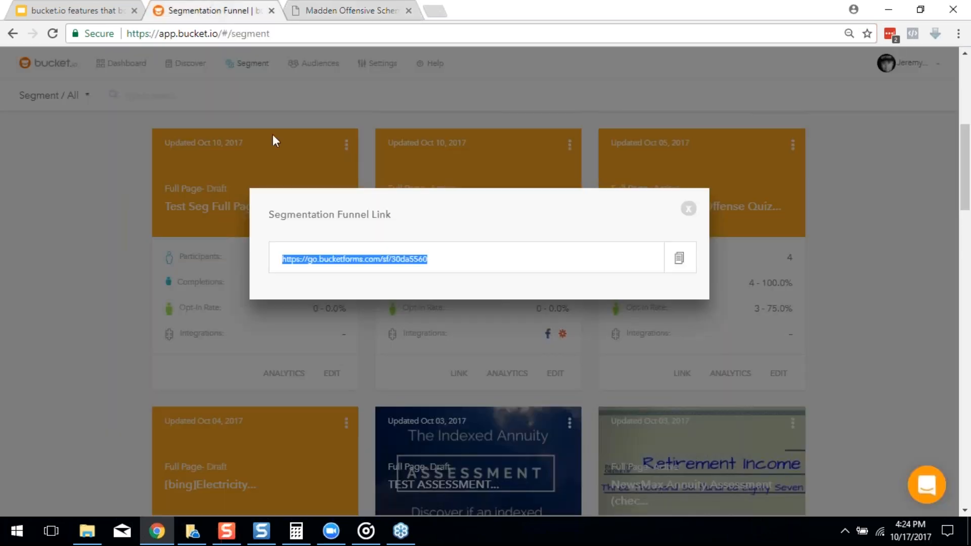
key("alt+Tab")
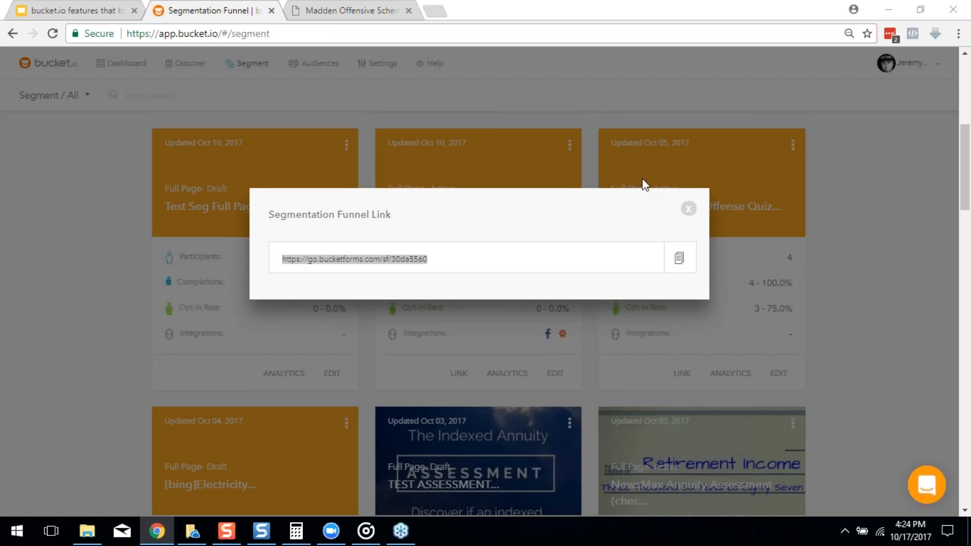
left_click(688, 210)
scroll(690, 324, "down", 2)
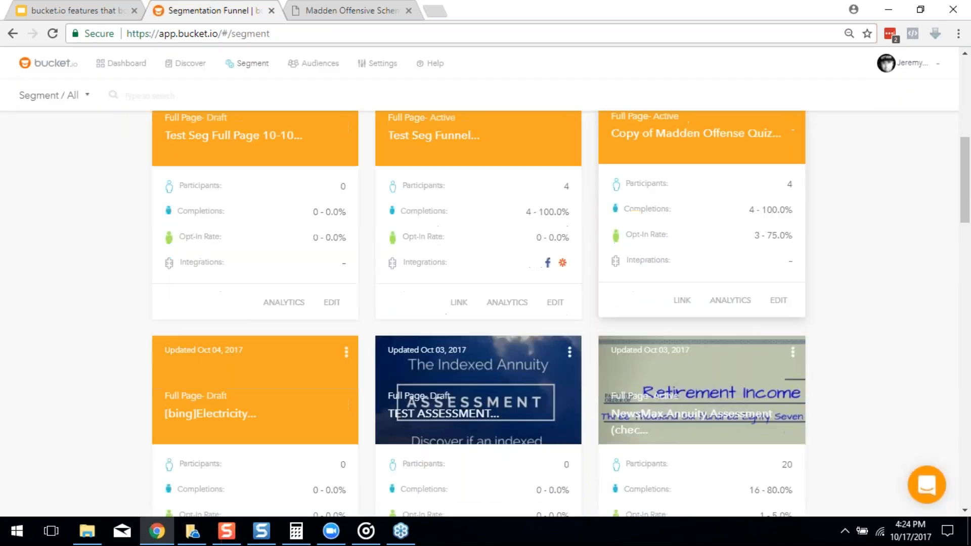
left_click(778, 300)
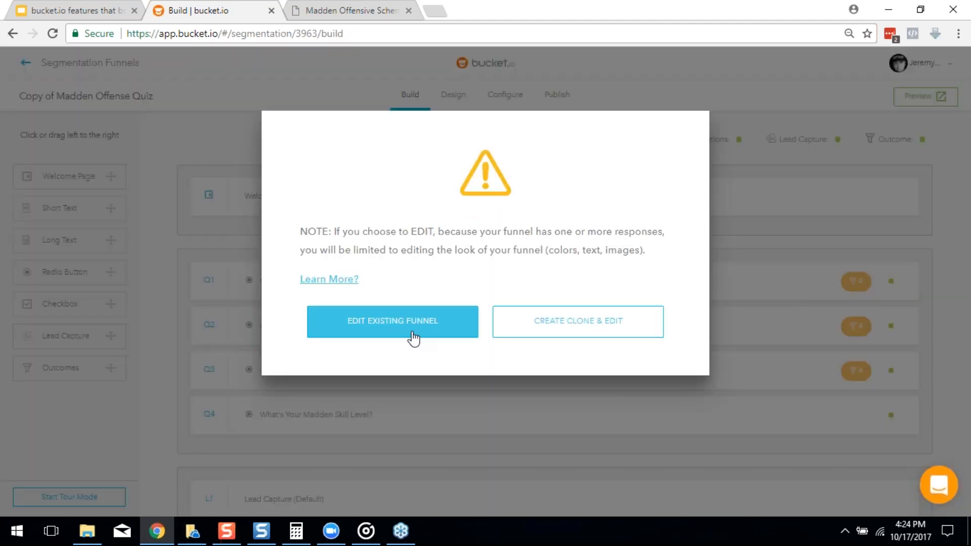
left_click(591, 328)
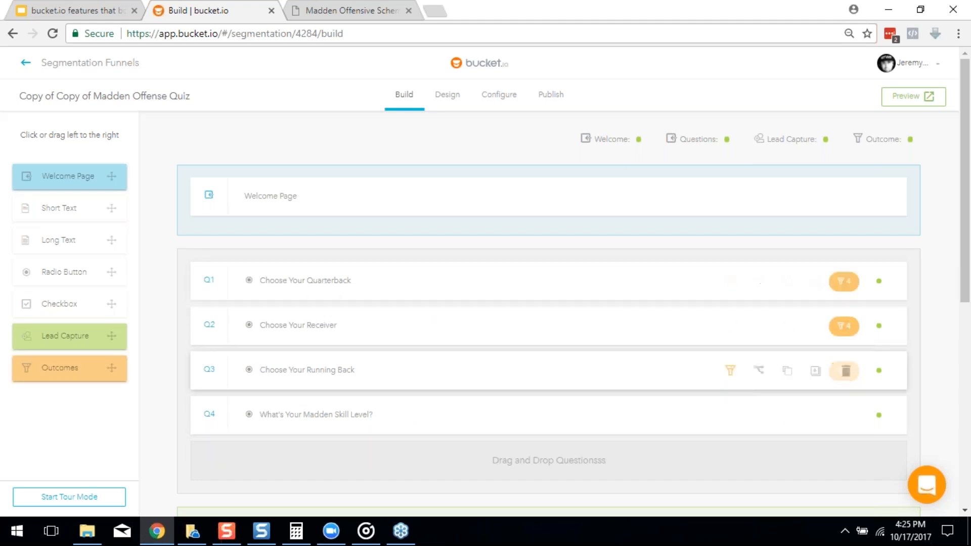
Compare the cloned funnel with the live quiz and expand the "Choose Your Quarterback" question for editing.
left_click(328, 5)
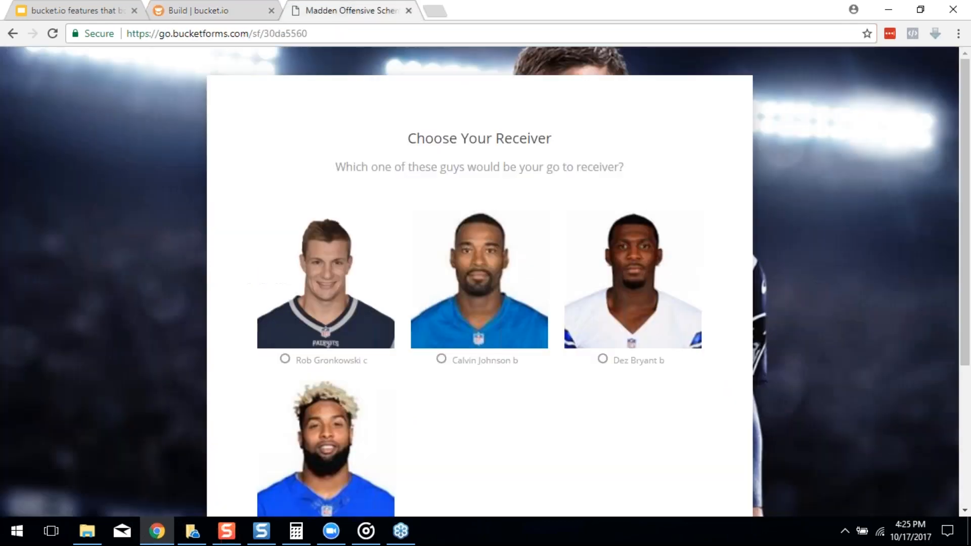
left_click(215, 14)
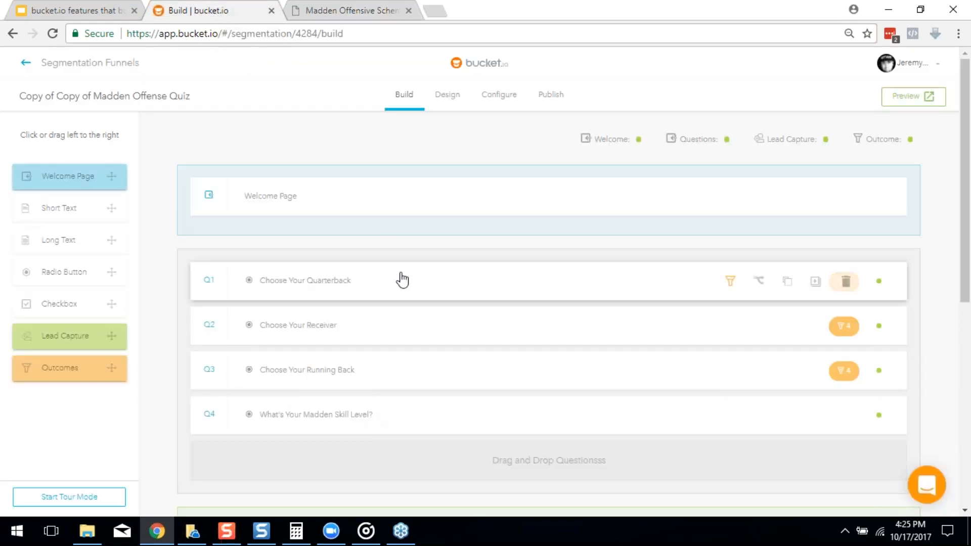
left_click(298, 287)
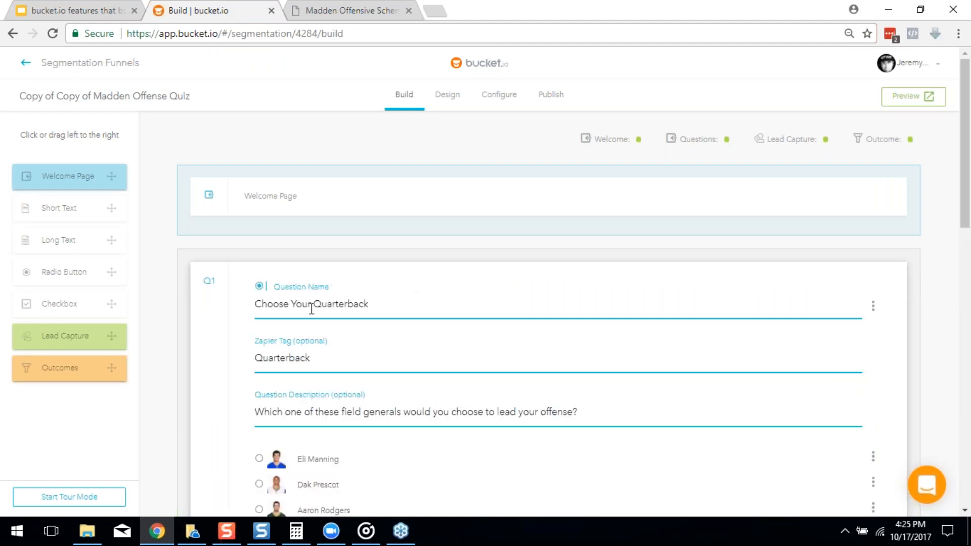
scroll(324, 333, "down", 3)
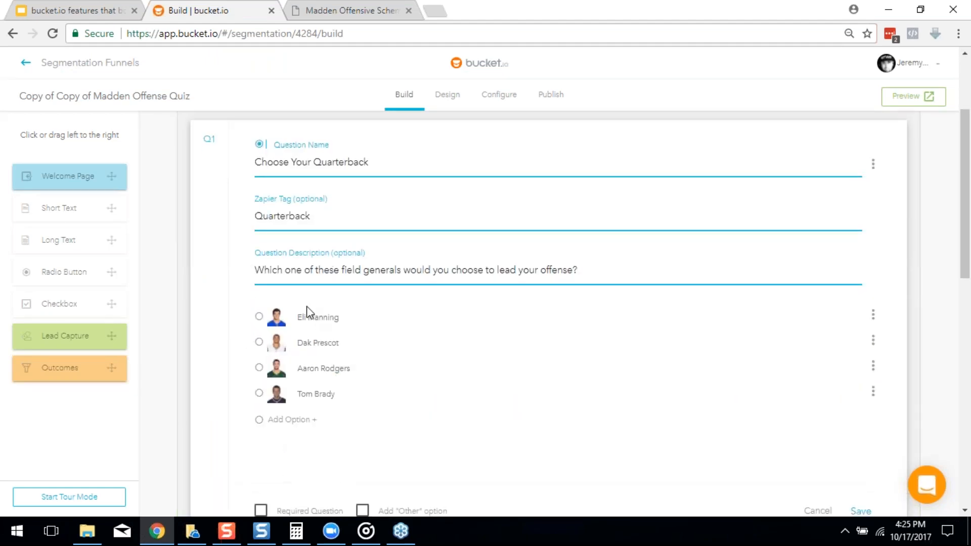
Add the answer option "John Elway" to the "Choose Your Quarterback" question.
left_click_drag(281, 351, 281, 324)
left_click(273, 422)
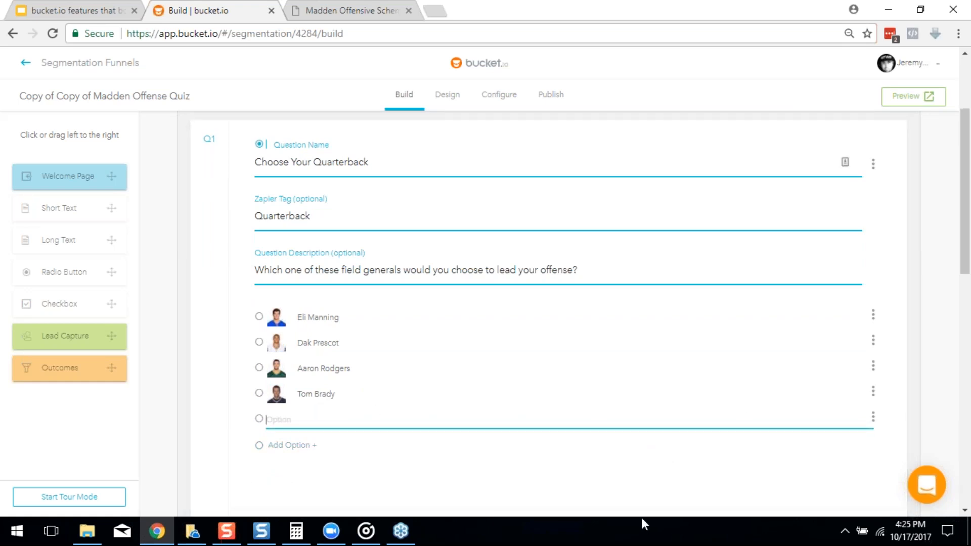
type("John Elway")
Examine the image upload dialog for the John Elway option, including its file size and image dimension requirements, and close it without uploading.
left_click(873, 417)
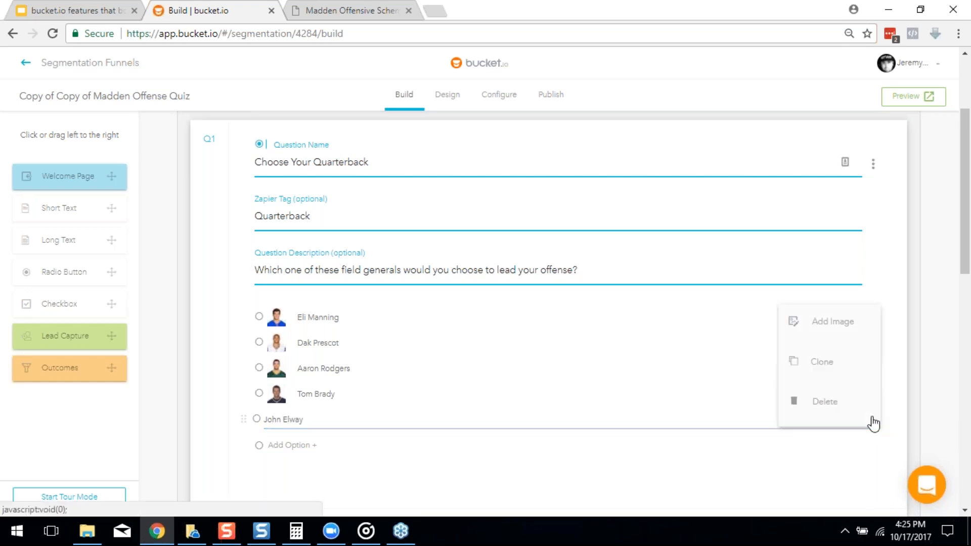
left_click(844, 324)
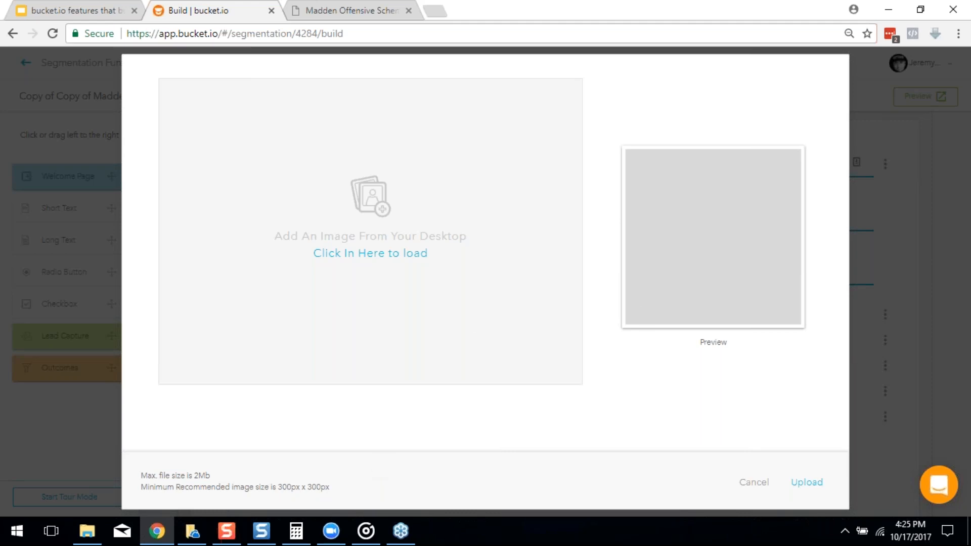
left_click(324, 7)
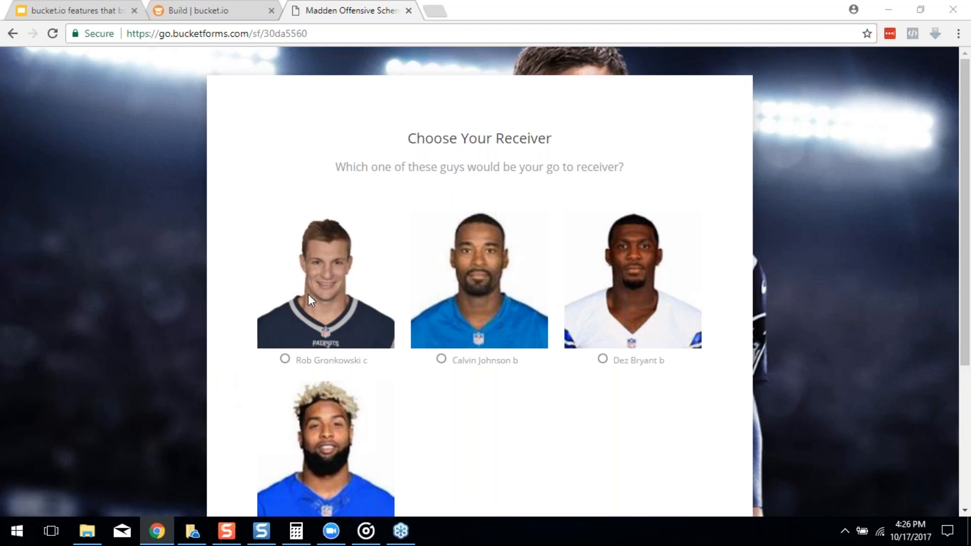
left_click(204, 6)
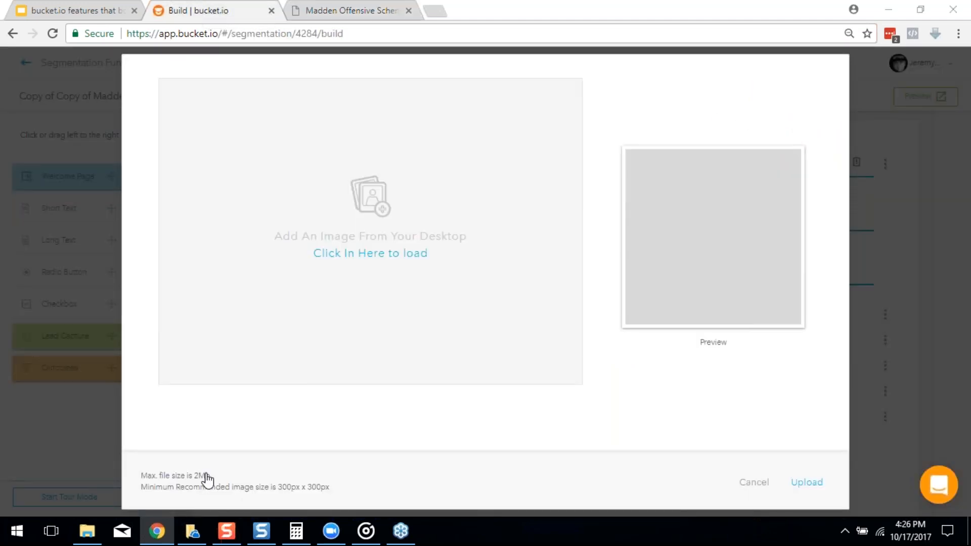
left_click_drag(361, 488, 142, 476)
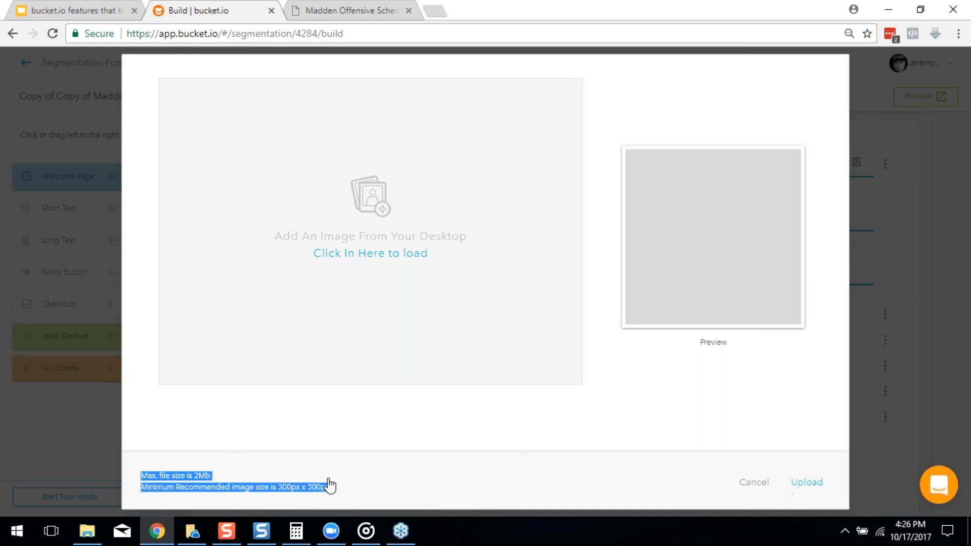
left_click(747, 486)
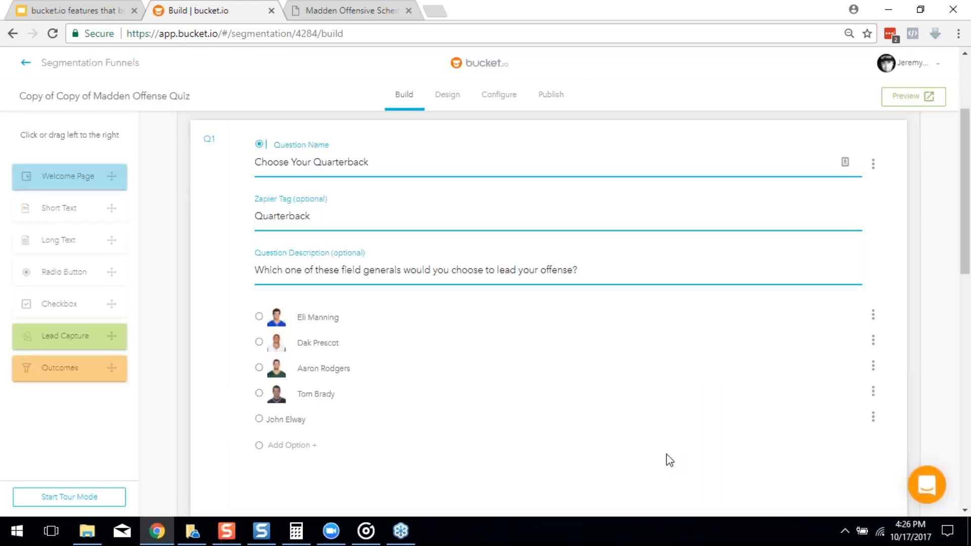
Examine the image upload dialog for the "Choose Your Quarterback" question itself and close it without uploading.
scroll(329, 349, "up", 3)
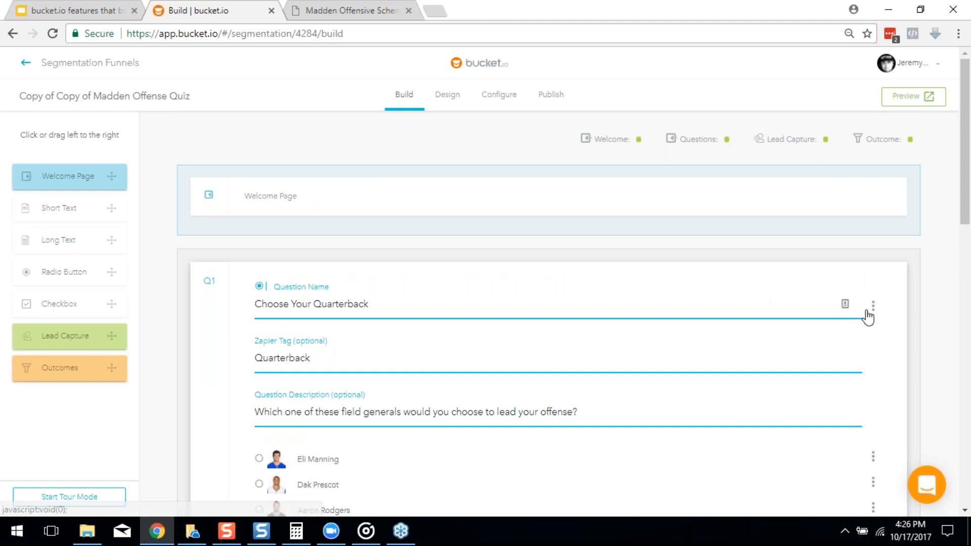
left_click(846, 306)
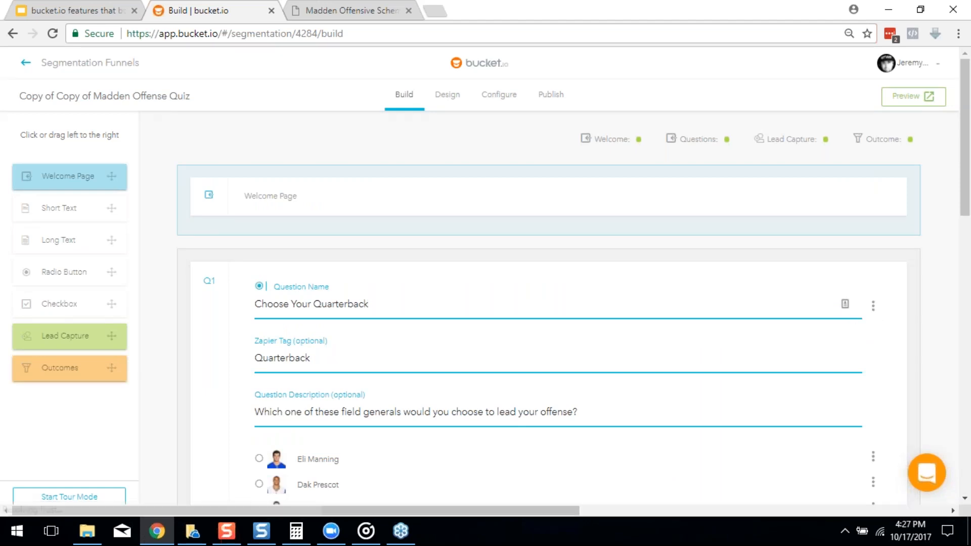
left_click(845, 304)
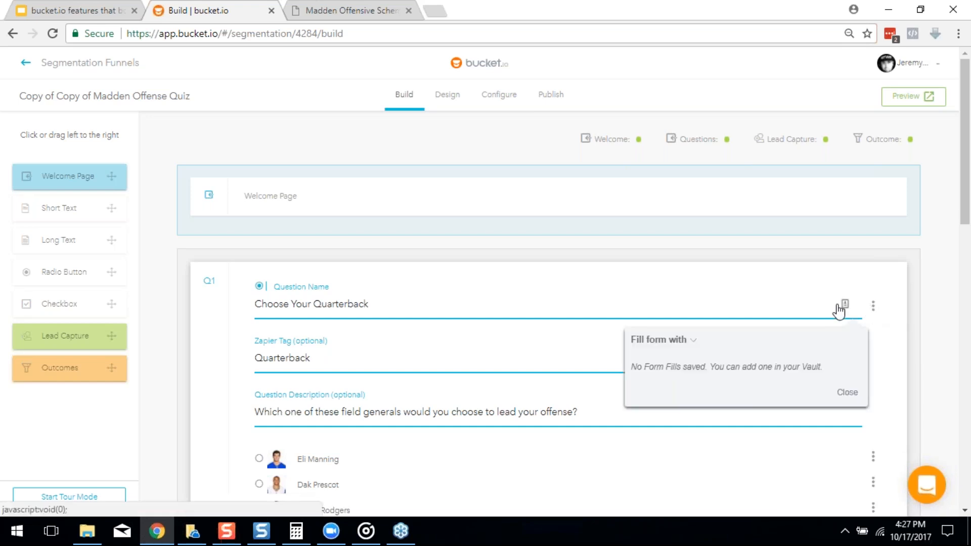
left_click(873, 306)
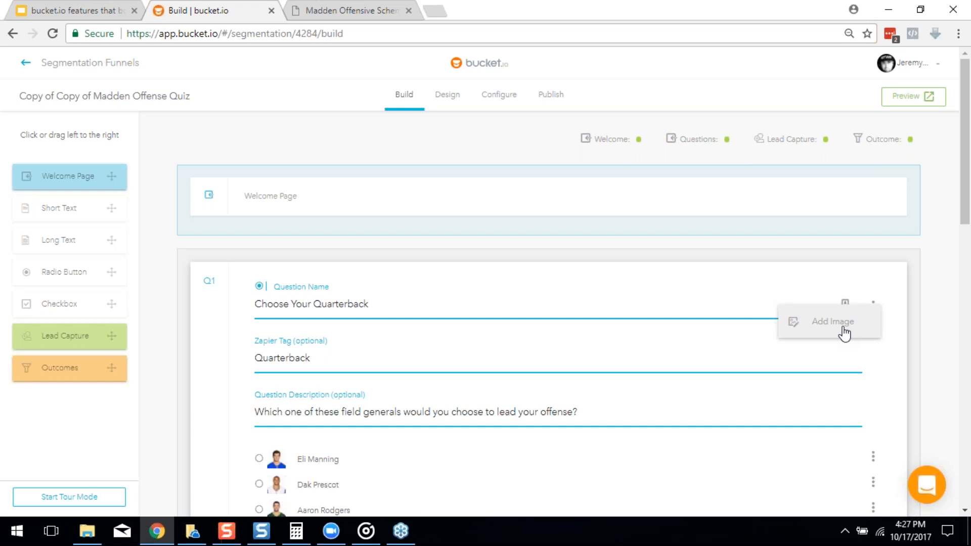
left_click(843, 333)
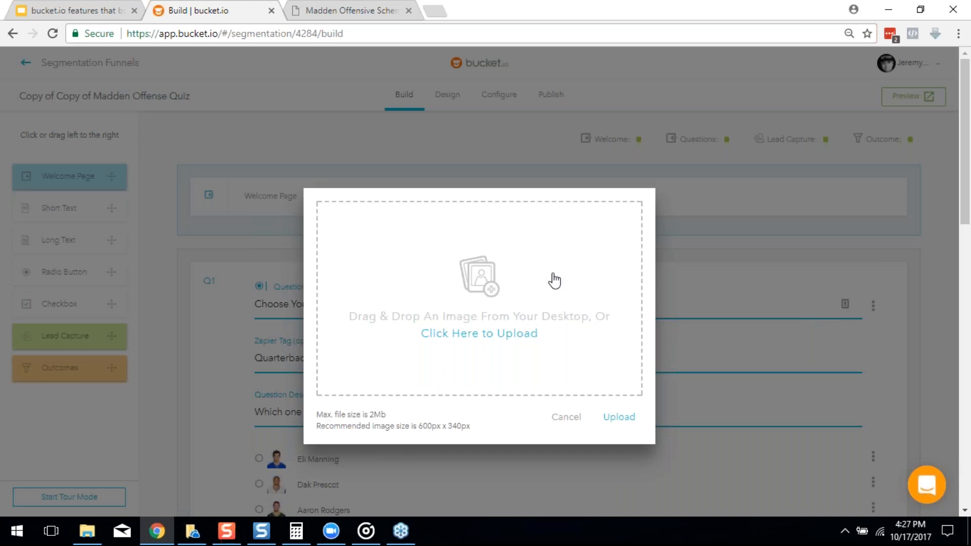
left_click(559, 426)
Look at the live quiz's "Choose Your Receiver" question and discard the edits to the clone's "Choose Your Quarterback" question.
left_click(362, 9)
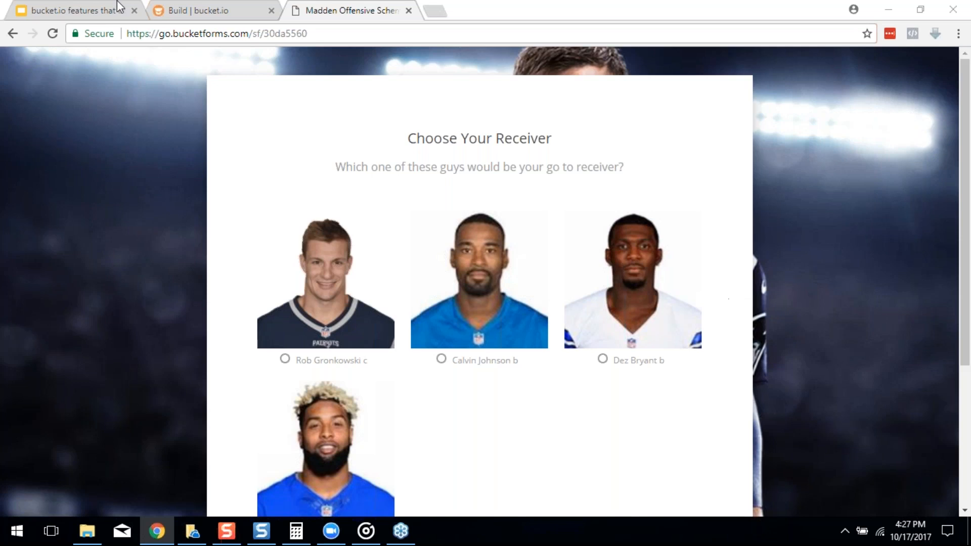
left_click(197, 9)
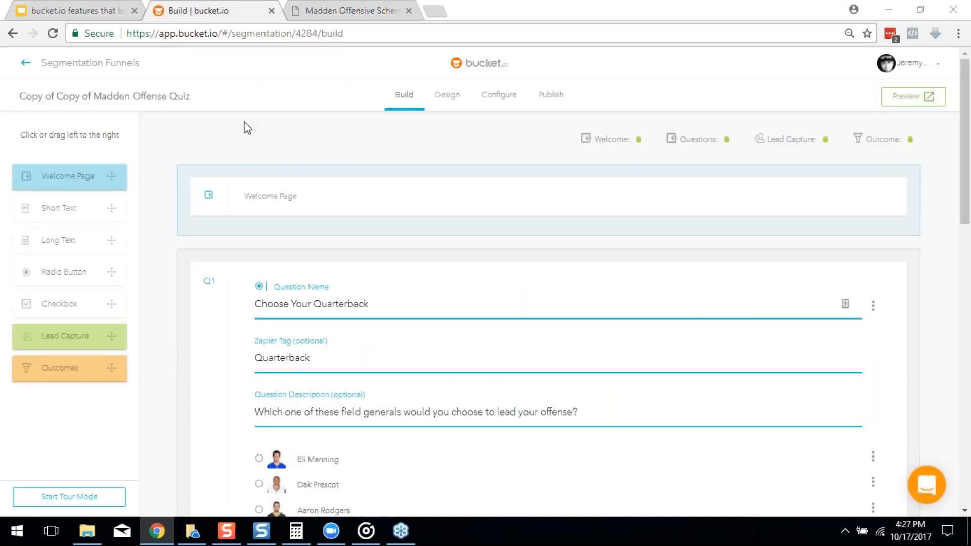
scroll(405, 134, "down", 5)
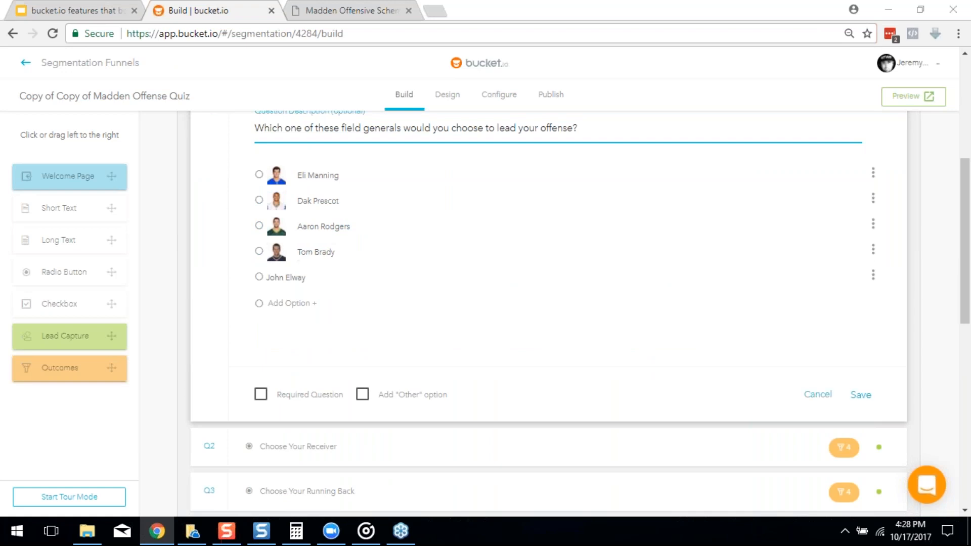
left_click(815, 394)
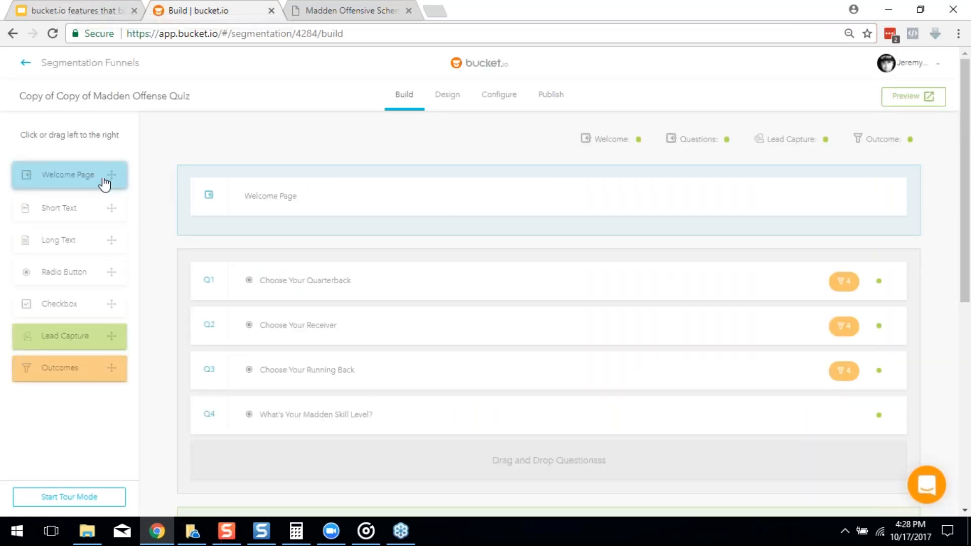
Switch to the Google Slides presentation and advance to the slide about using multiple lead capture pages to improve opt-in rates.
left_click(61, 9)
left_click(250, 250)
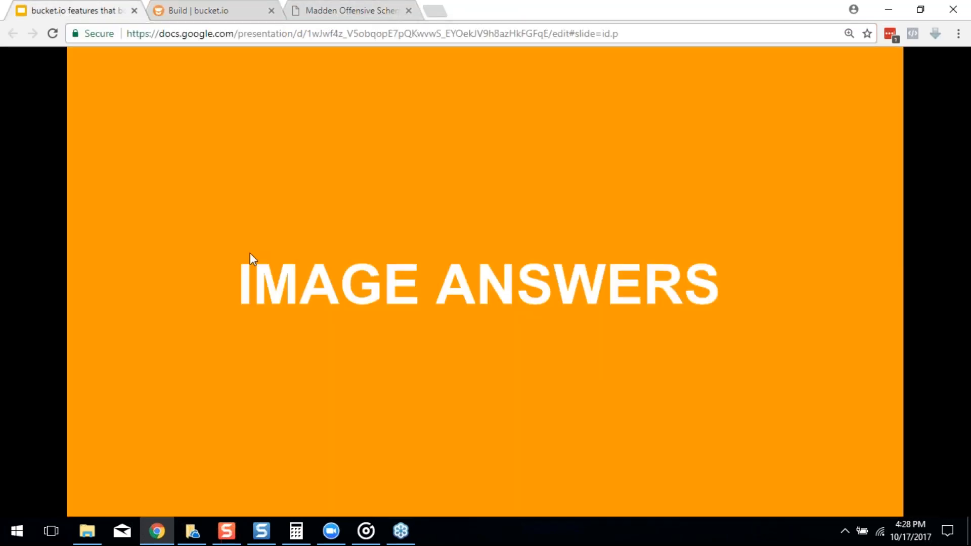
key("Left")
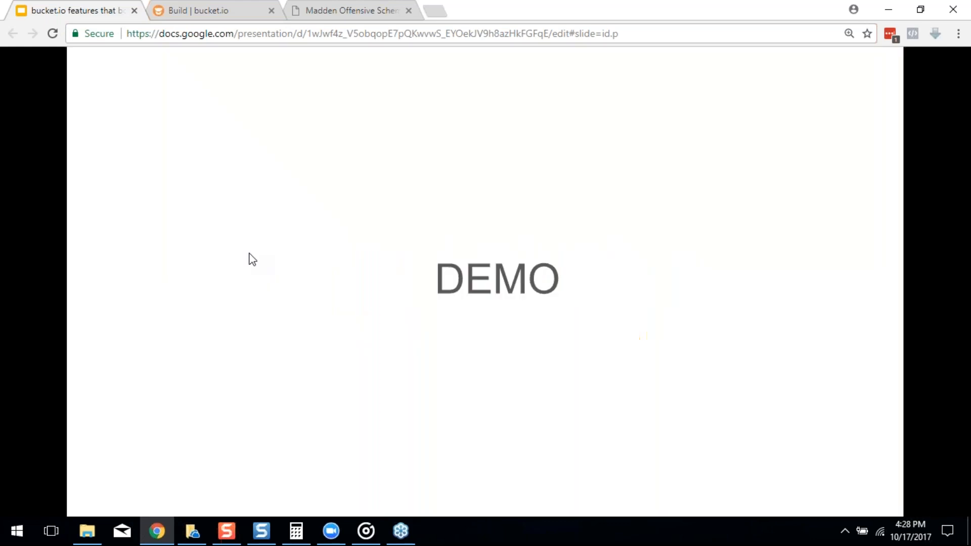
left_click(250, 253)
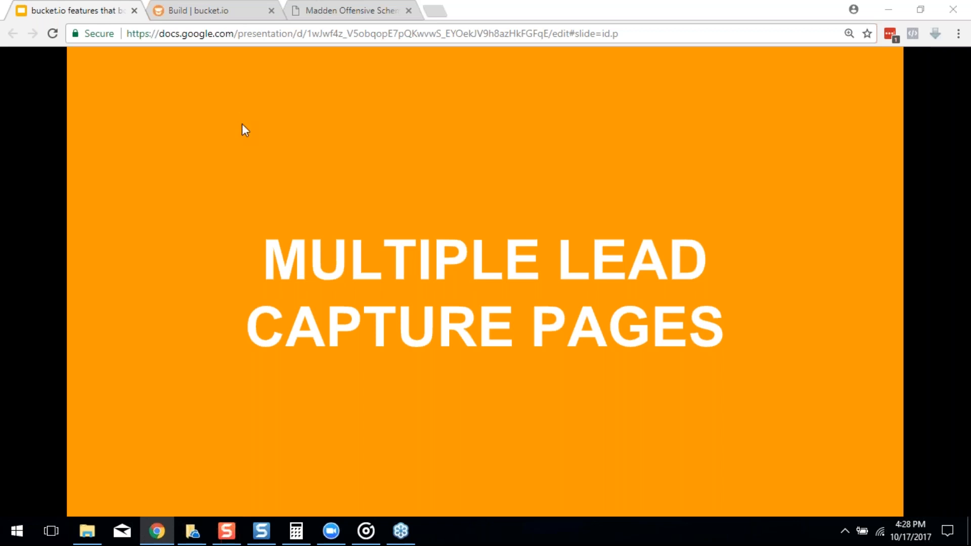
left_click(371, 165)
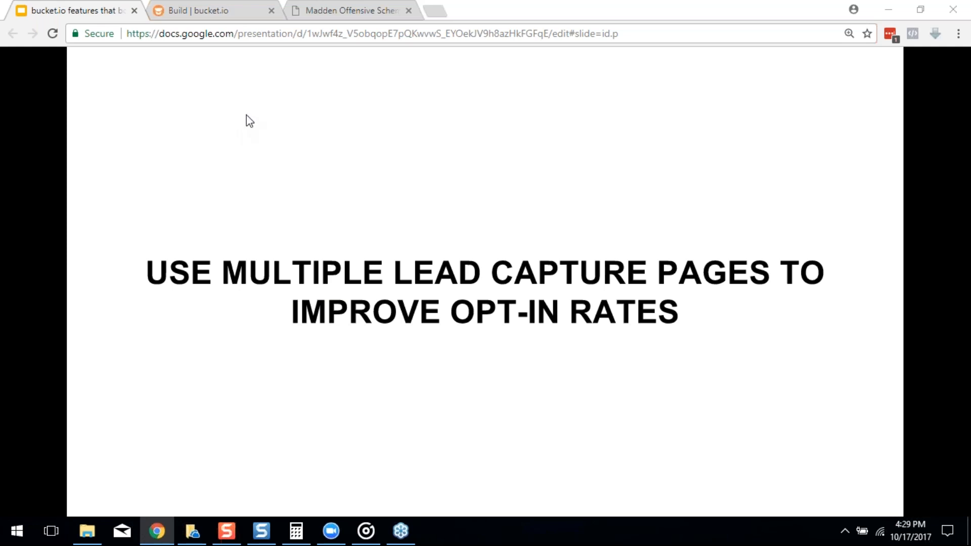
Return to the cloned Madden funnel in bucket.io and look over its lead capture and outcome sections.
left_click(216, 9)
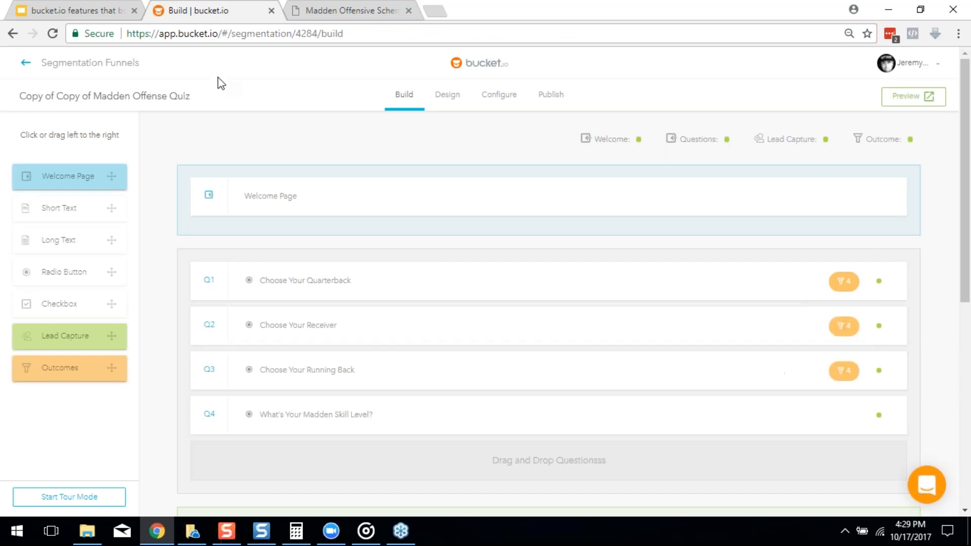
scroll(556, 303, "down", 4)
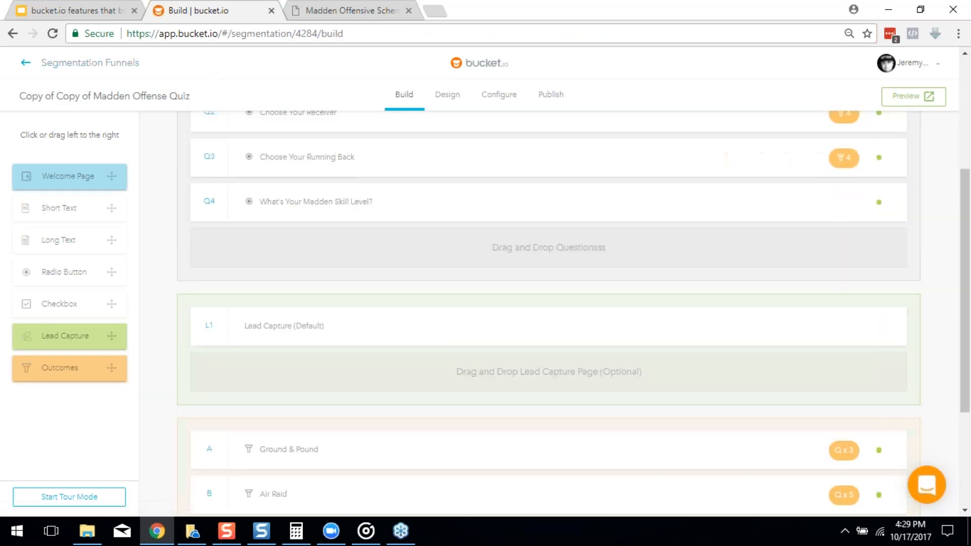
scroll(556, 304, "down", 2)
scroll(556, 304, "up", 6)
Go back to the list of segmentation funnels and open "10-10 Test Segmentation" for editing.
left_click(76, 63)
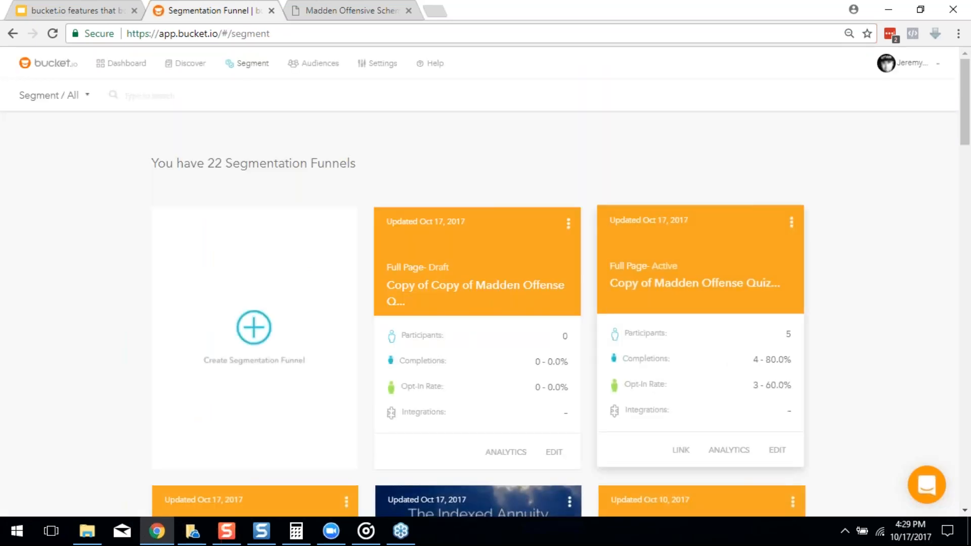
scroll(713, 293, "down", 2)
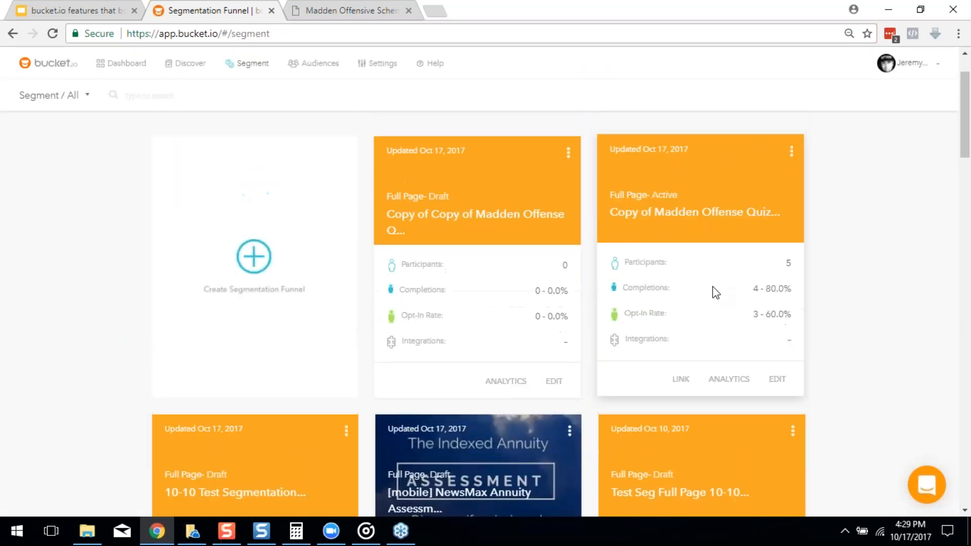
scroll(715, 293, "down", 5)
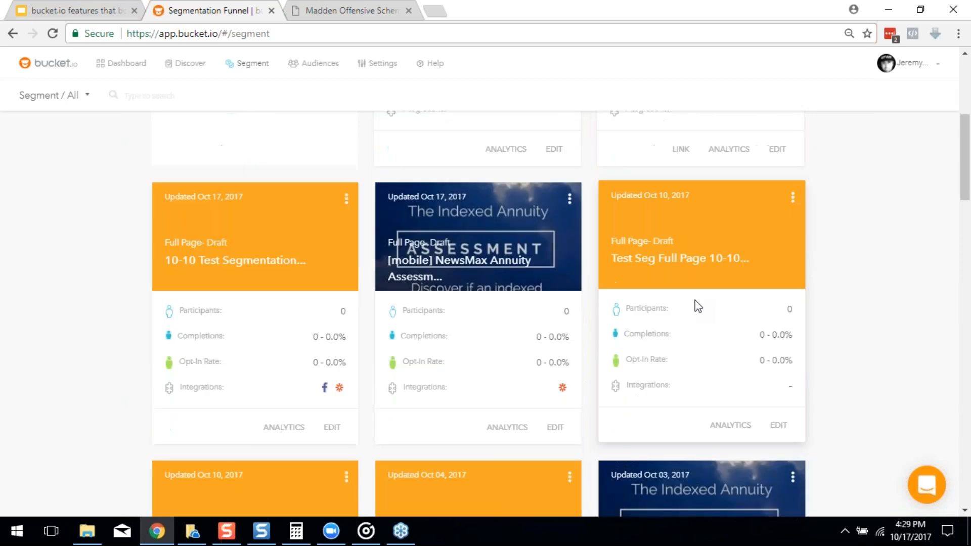
left_click(332, 375)
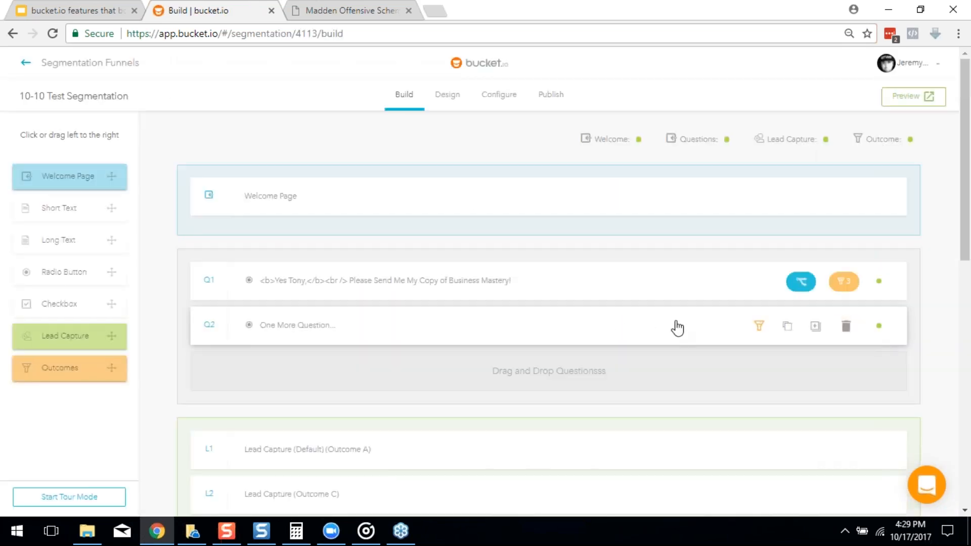
Examine the questions, lead capture pages and outcomes that make up the 10-10 Test Segmentation funnel.
scroll(678, 328, "down", 4)
scroll(448, 306, "up", 4)
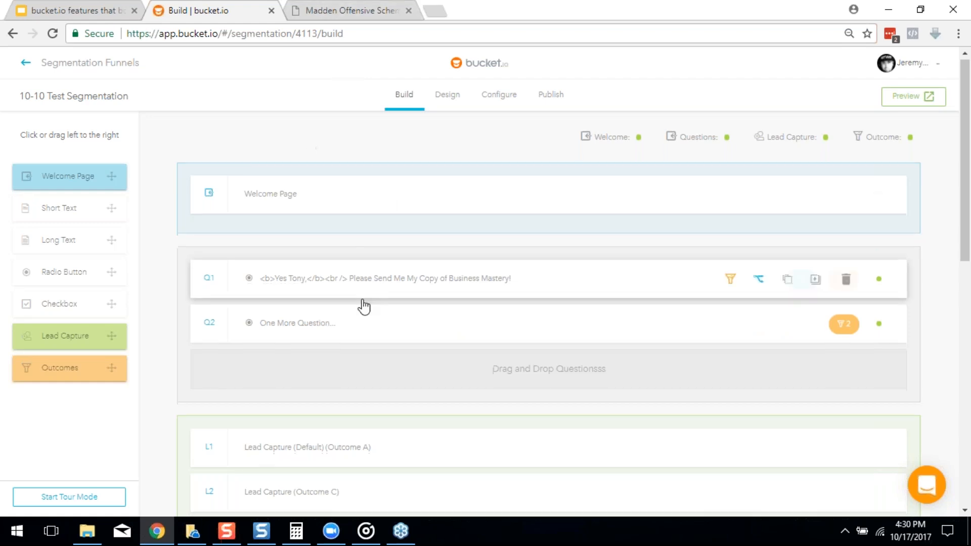
scroll(556, 412, "down", 3)
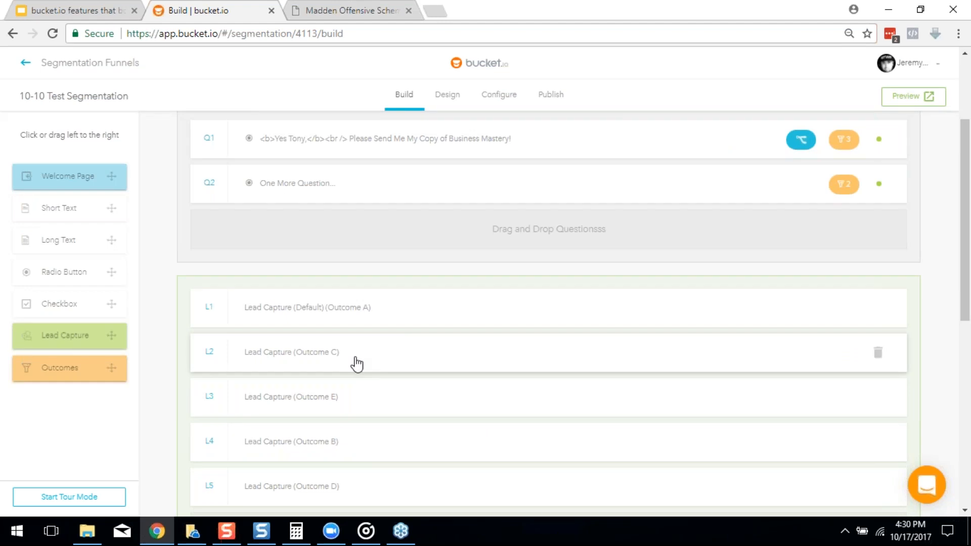
scroll(355, 364, "down", 3)
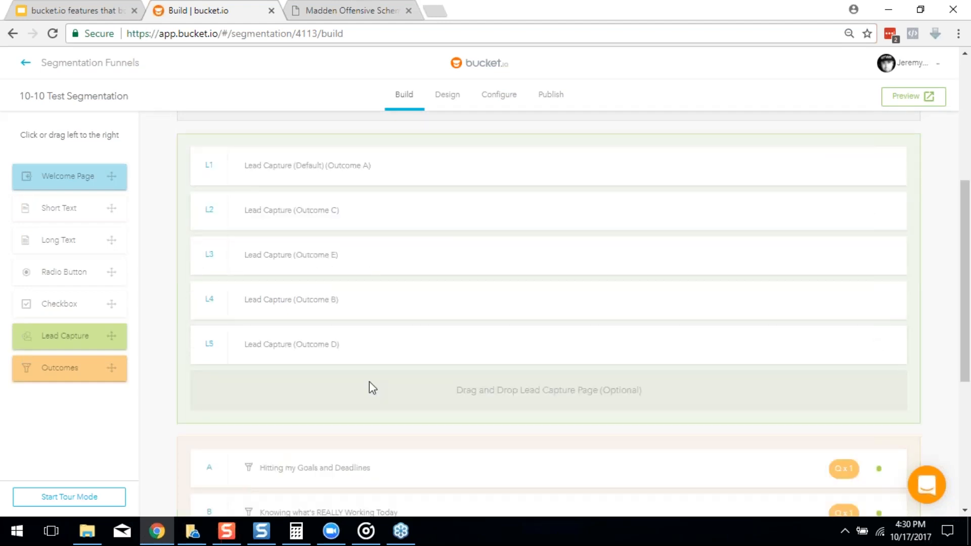
scroll(380, 412, "down", 1)
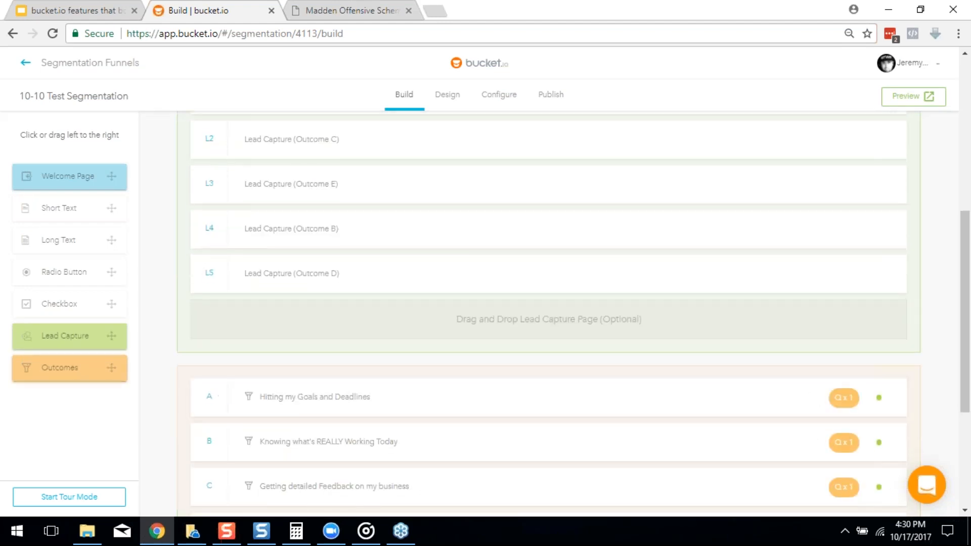
scroll(514, 381, "down", 2)
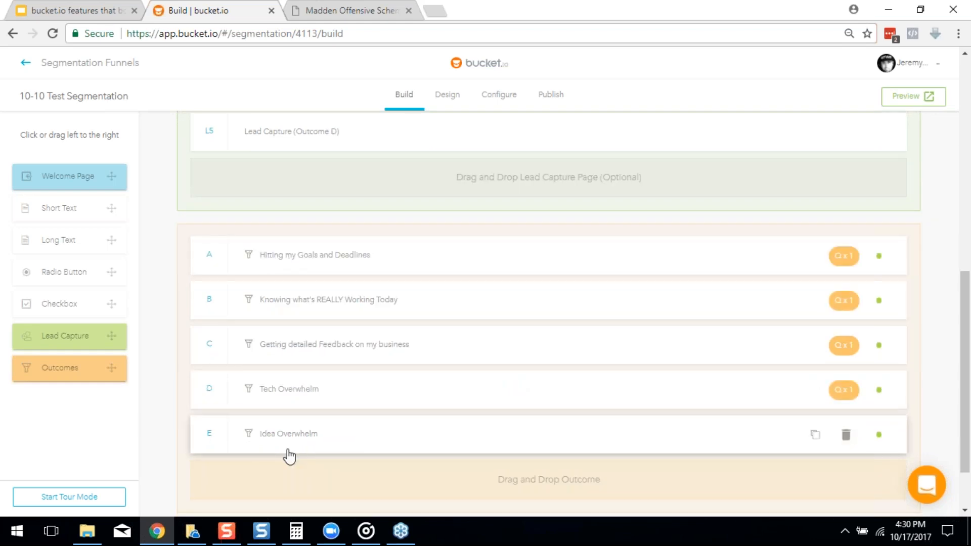
Compare the lead capture pages L1 to L5 with the outcomes A to E they are assigned to.
scroll(304, 445, "up", 3)
scroll(310, 412, "down", 3)
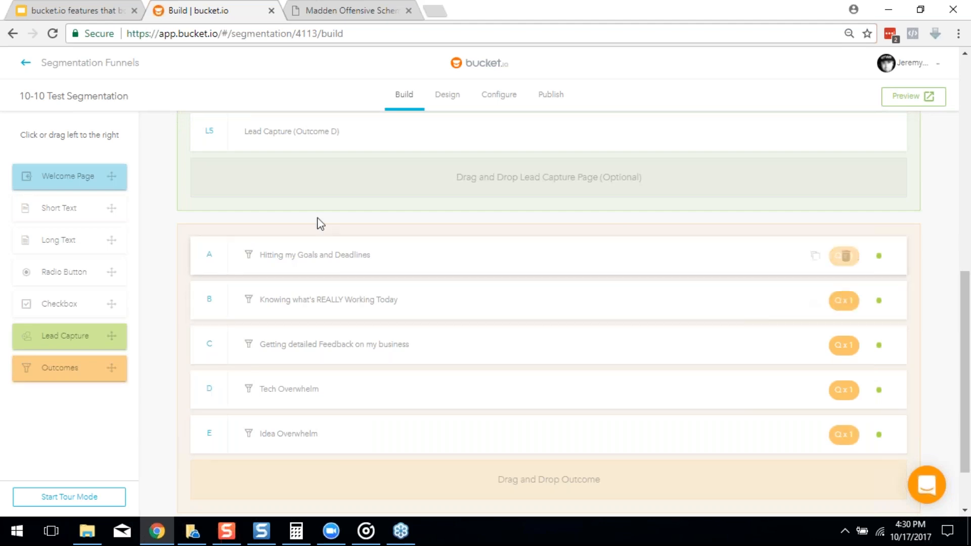
scroll(436, 347, "up", 3)
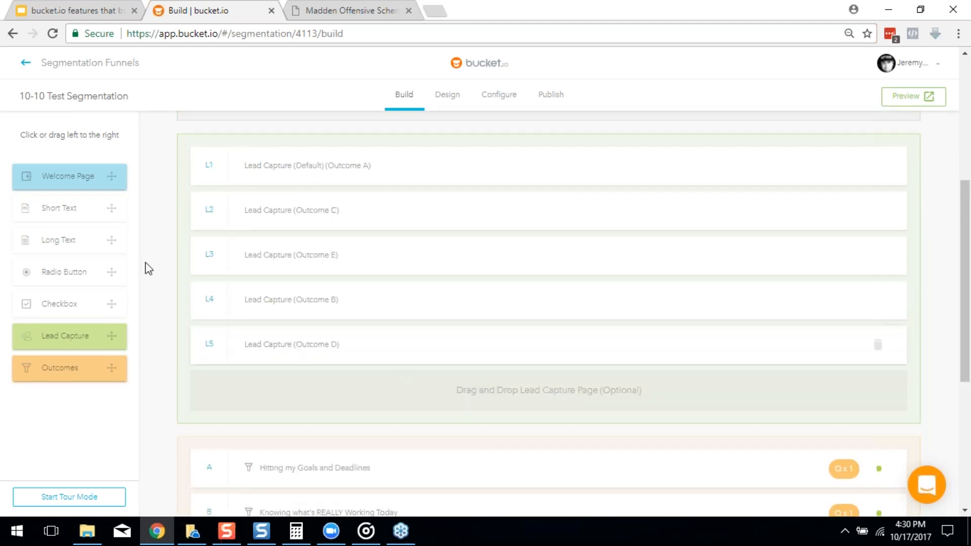
scroll(350, 195, "down", 4)
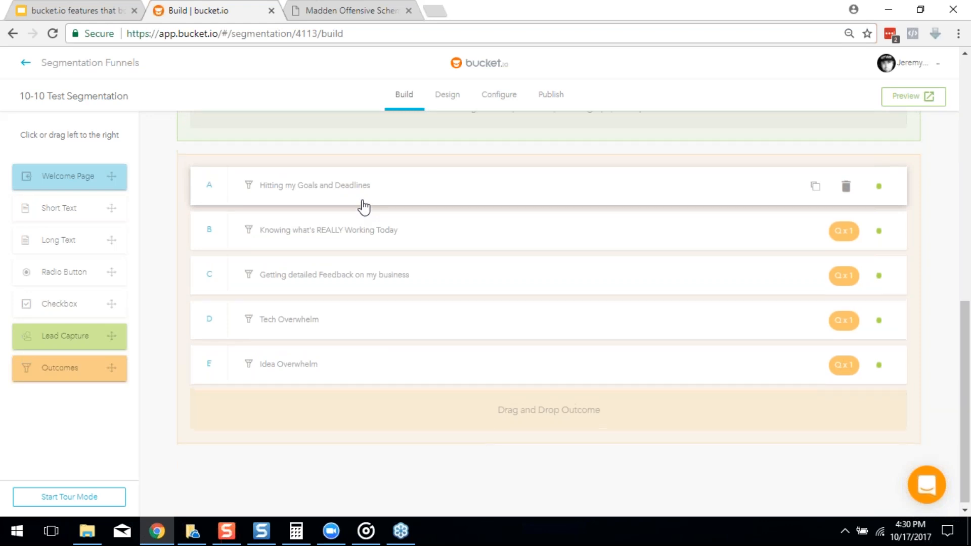
scroll(362, 221, "up", 3)
scroll(424, 313, "down", 2)
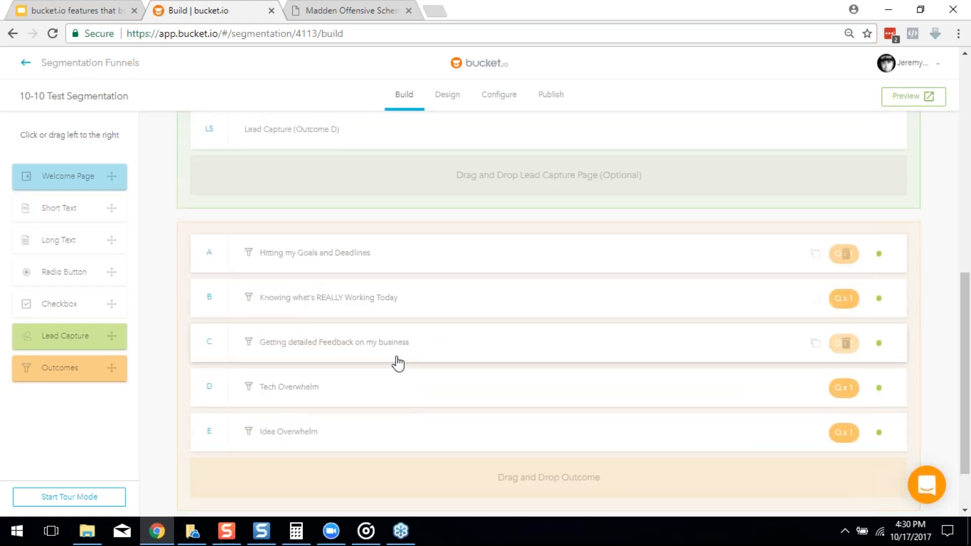
scroll(401, 376, "up", 3)
scroll(401, 354, "up", 3)
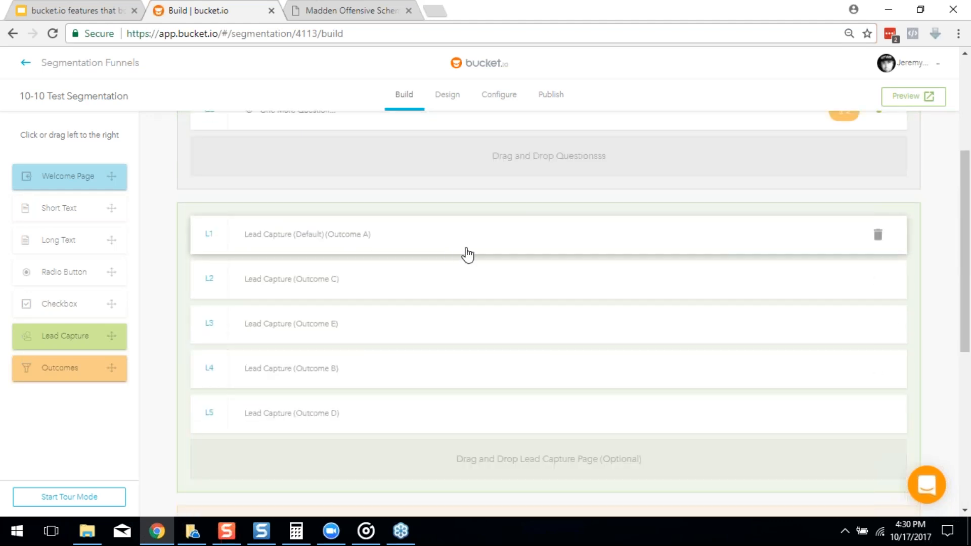
scroll(576, 340, "down", 3)
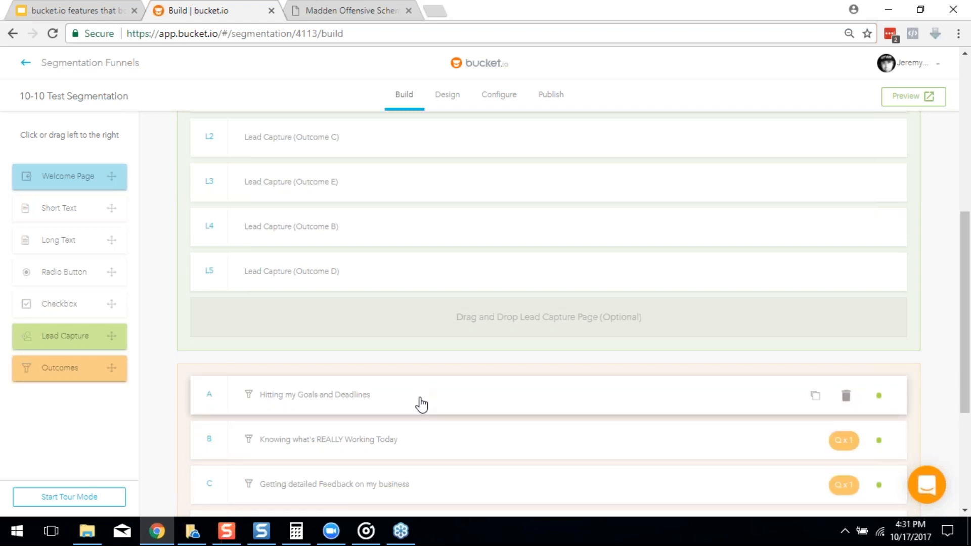
scroll(423, 399, "up", 1)
scroll(424, 400, "down", 1)
Expand outcome A, "Hitting my Goals and Deadlines", and open its outcome page for editing.
left_click(360, 403)
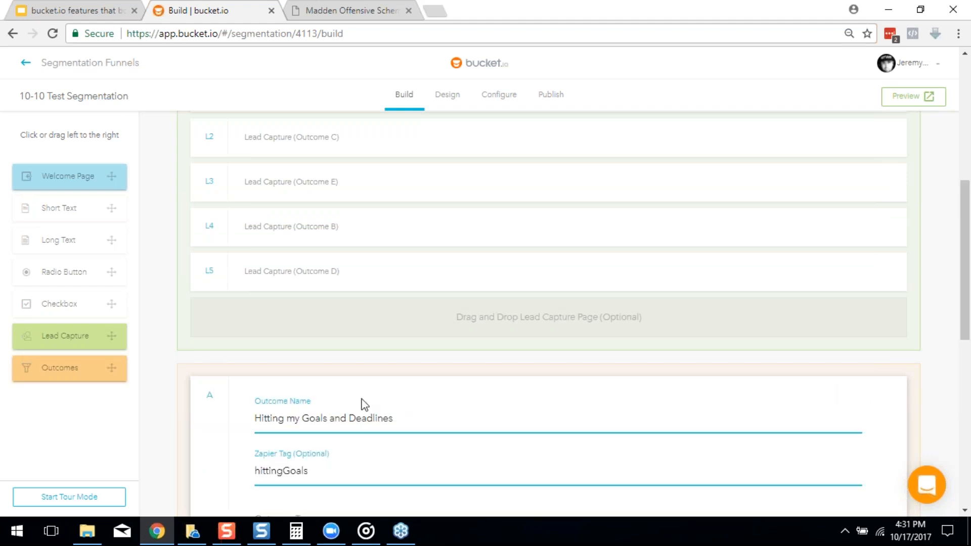
scroll(362, 403, "down", 1)
scroll(364, 404, "down", 3)
left_click(286, 457)
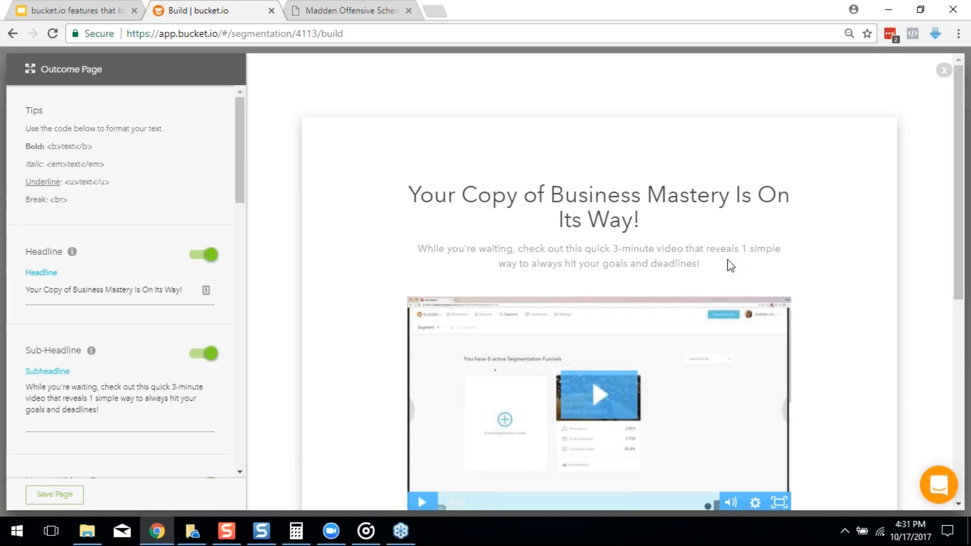
Review the outcome page preview for outcome A, from its headline and video through the text to the "Find Out More..." link.
scroll(724, 264, "down", 1)
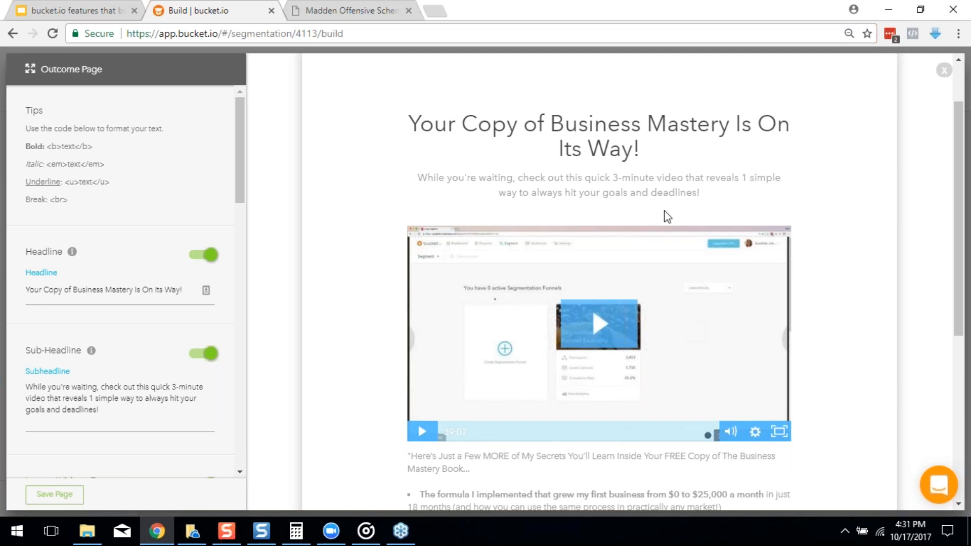
scroll(666, 215, "down", 4)
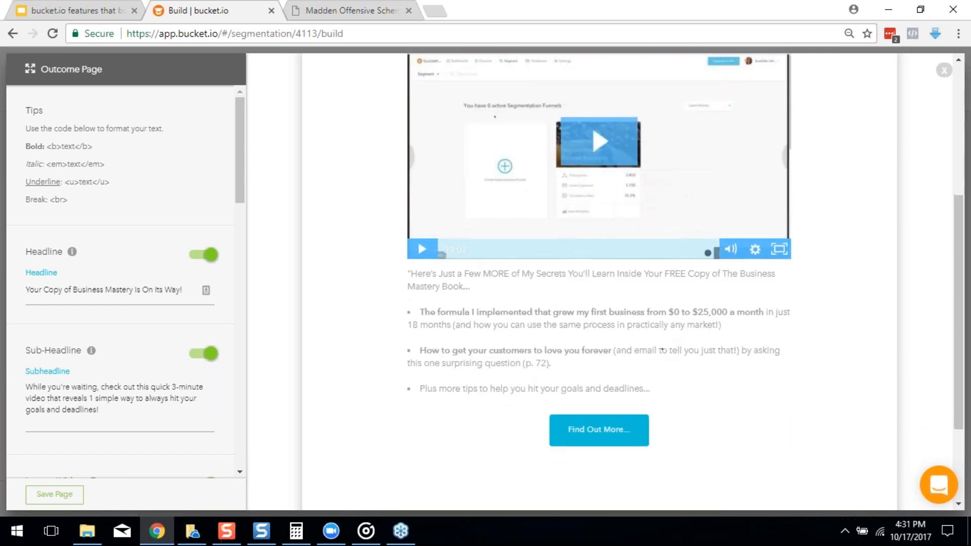
scroll(662, 350, "down", 3)
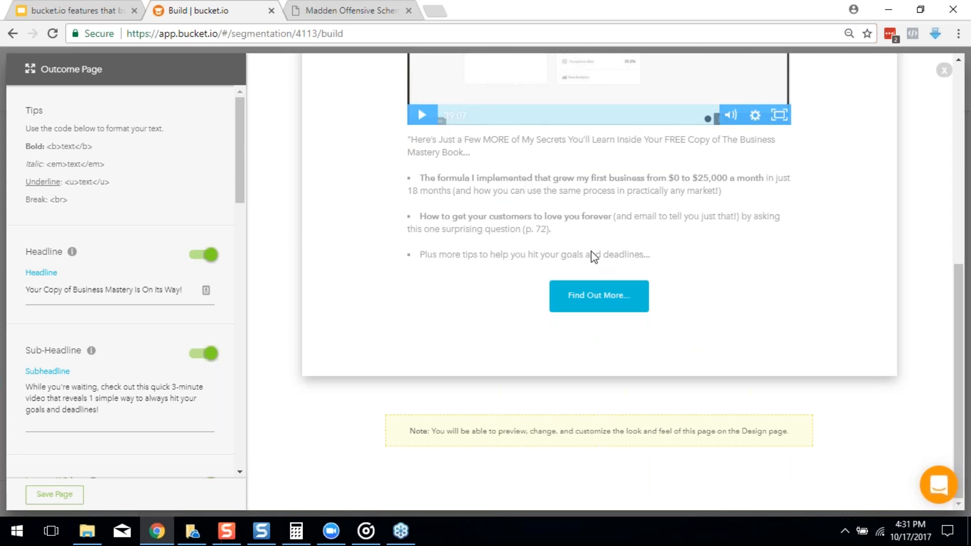
Close the outcome page editor for outcome A and discard its changes.
left_click(531, 293)
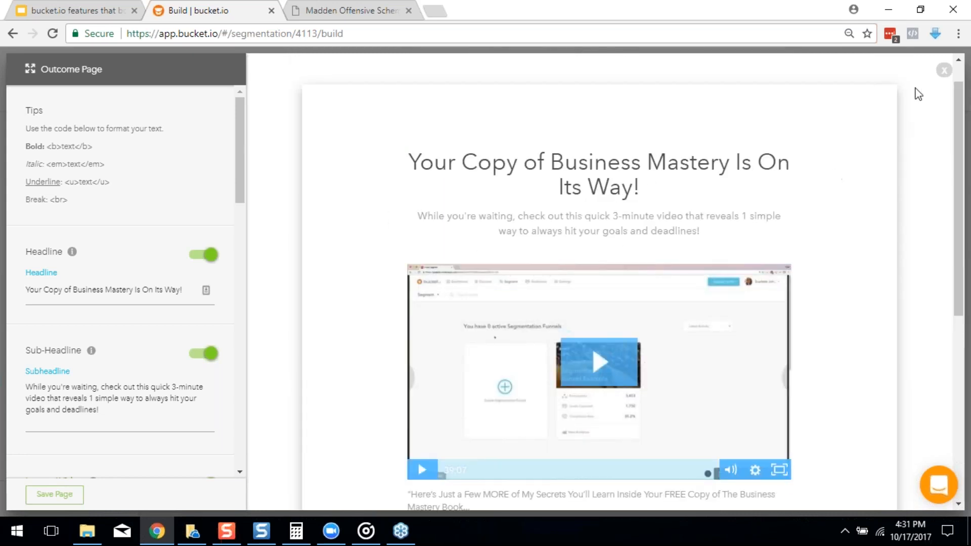
left_click(943, 71)
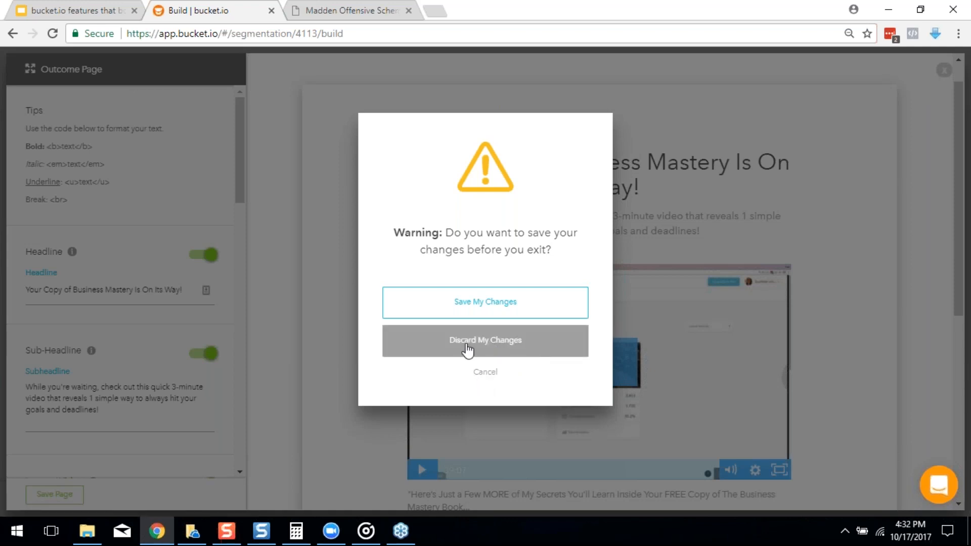
left_click(443, 350)
Check the lead capture pages L1 to L5 against the list of outcomes A to E in the funnel.
scroll(455, 356, "up", 5)
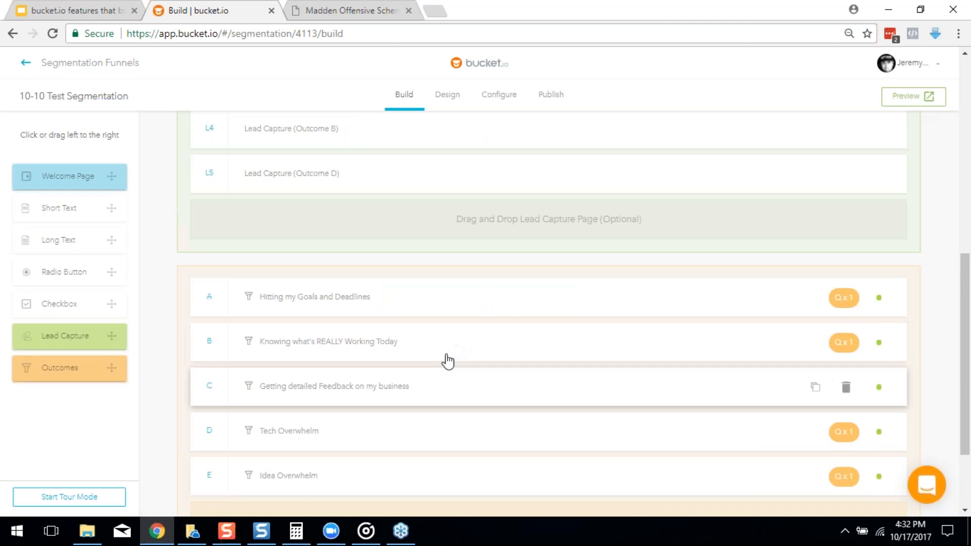
scroll(452, 375, "up", 1)
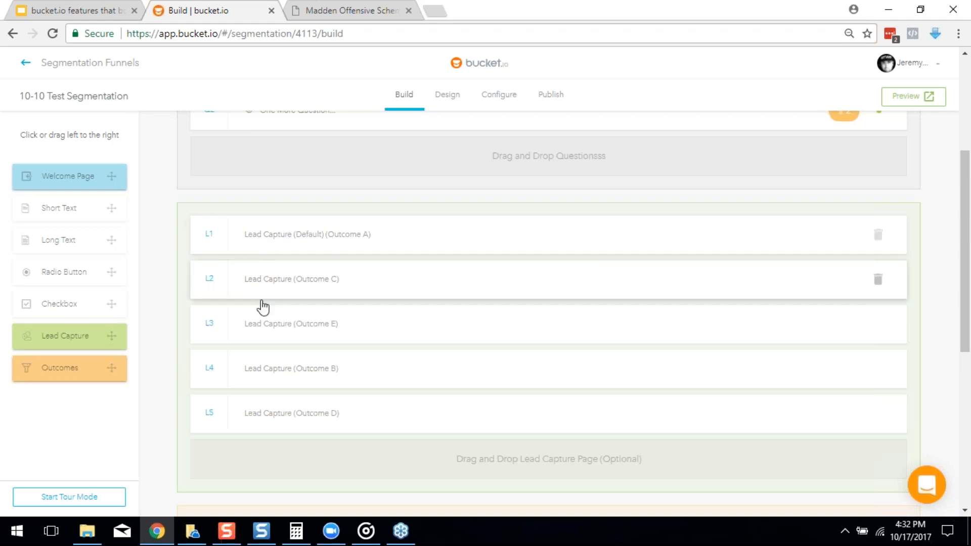
scroll(371, 387, "down", 3)
scroll(304, 283, "down", 4)
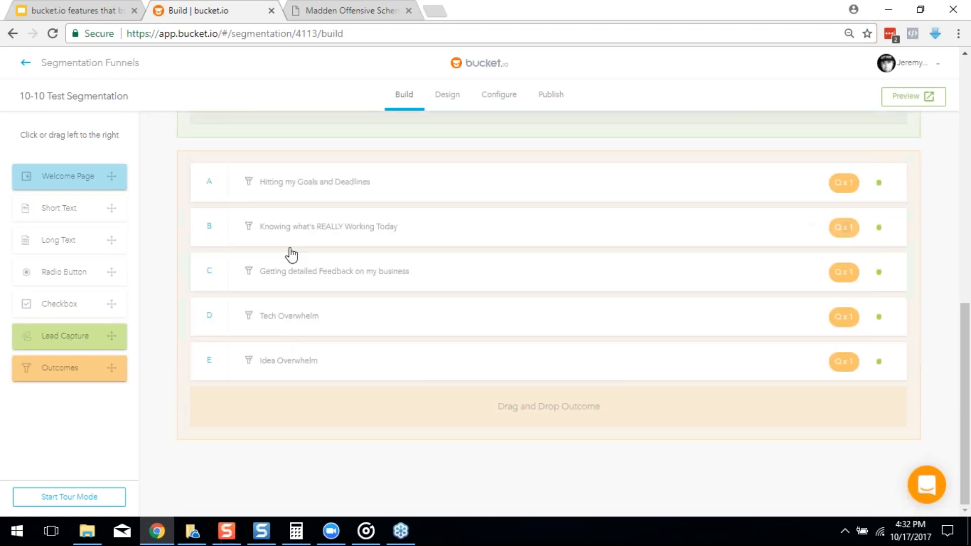
scroll(303, 292, "up", 8)
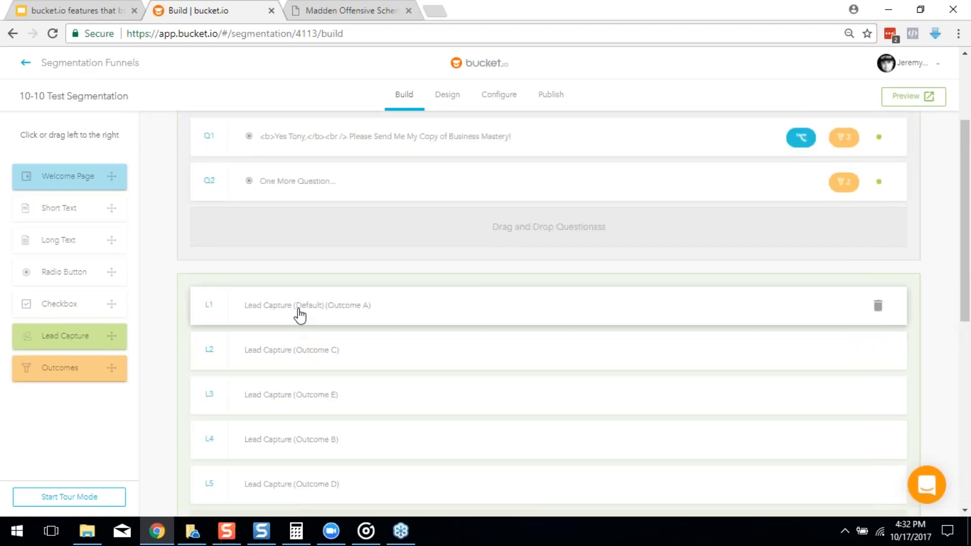
scroll(413, 445, "down", 4)
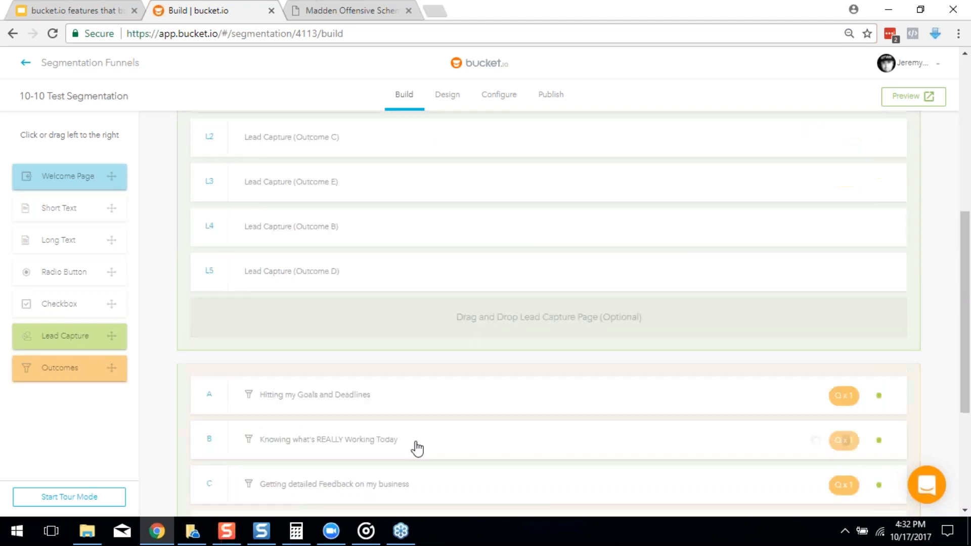
scroll(414, 445, "up", 4)
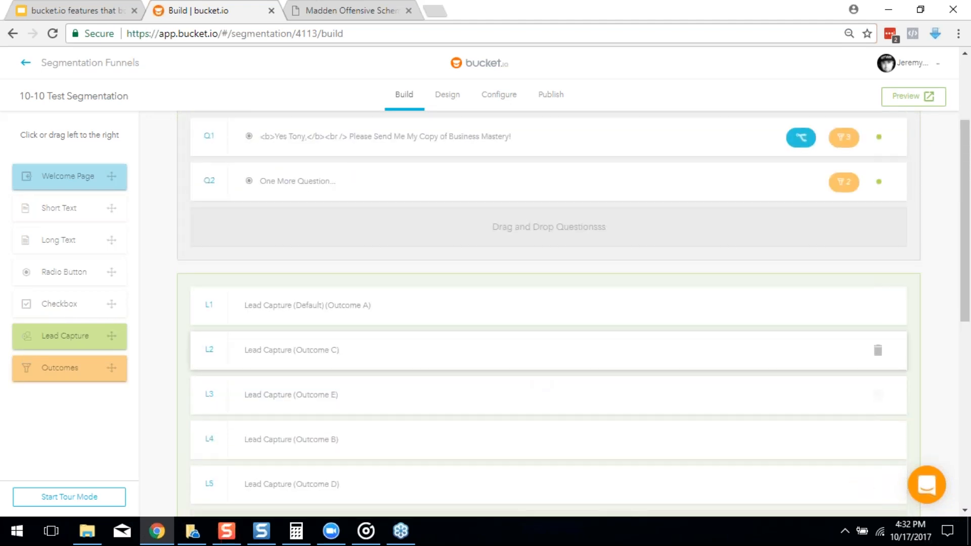
Open lead capture page L1, inspect its Map Outcome choices, keep "Hitting my Goals and Deadlines" and close it discarding changes.
left_click(306, 310)
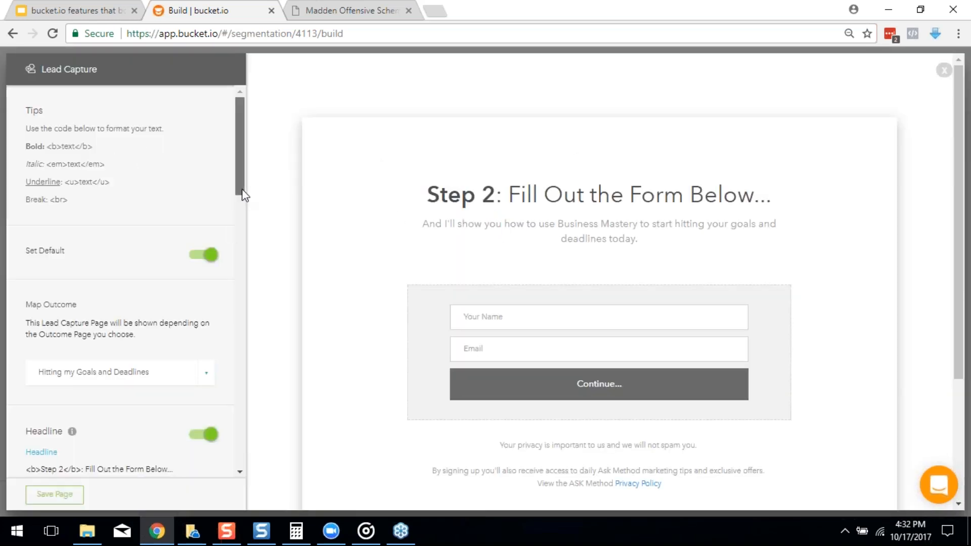
left_click_drag(241, 196, 240, 216)
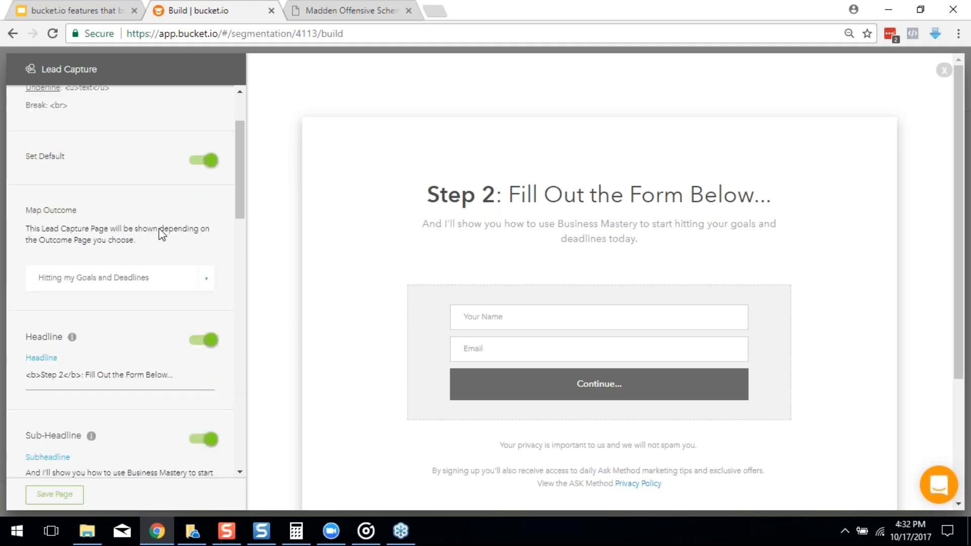
left_click(132, 286)
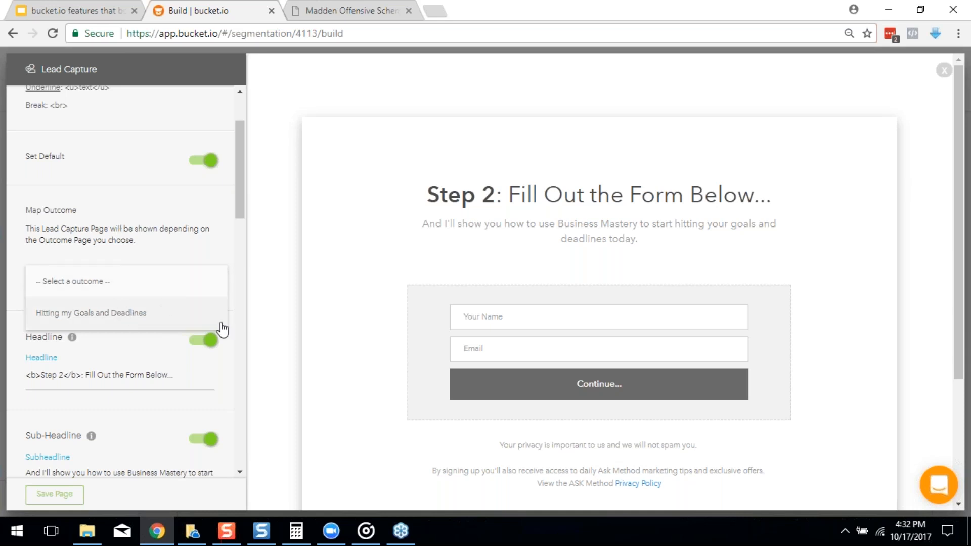
left_click(103, 314)
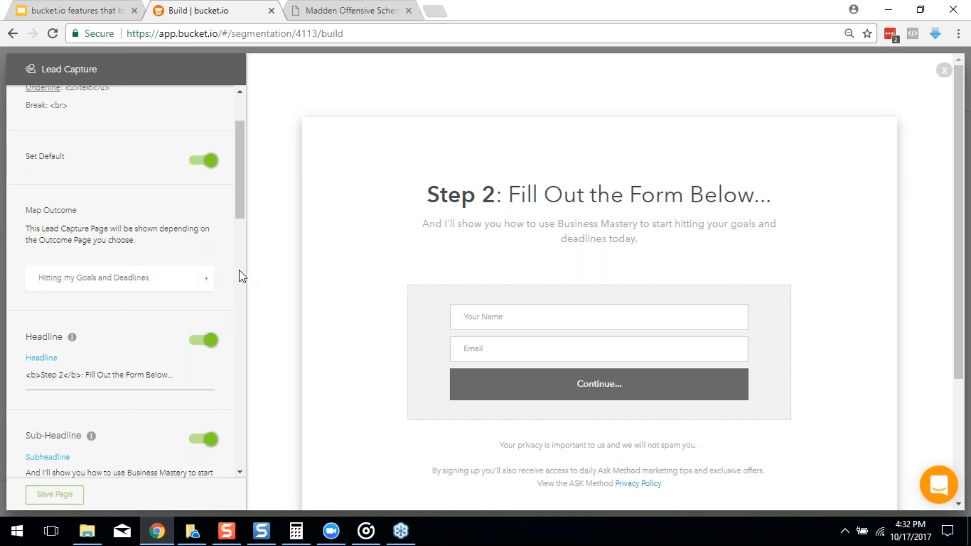
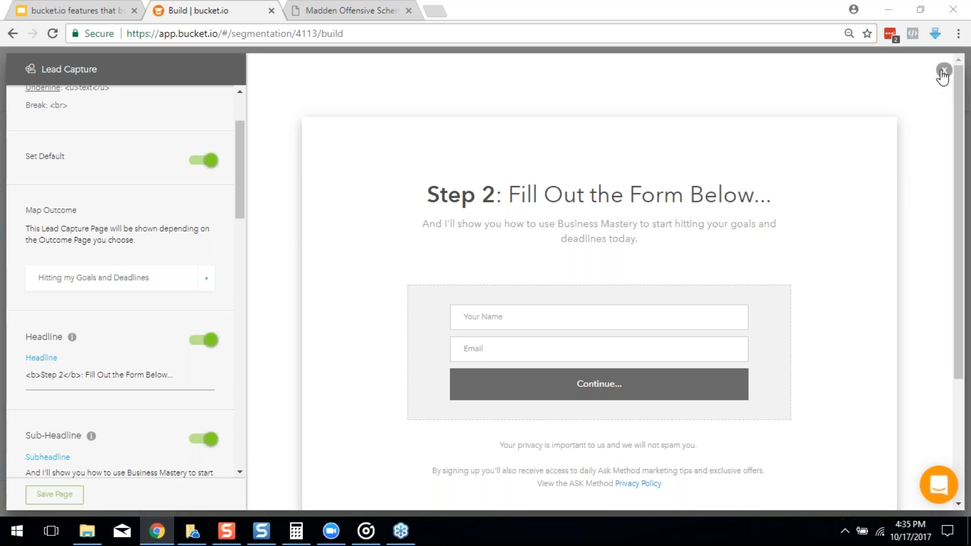
left_click(942, 73)
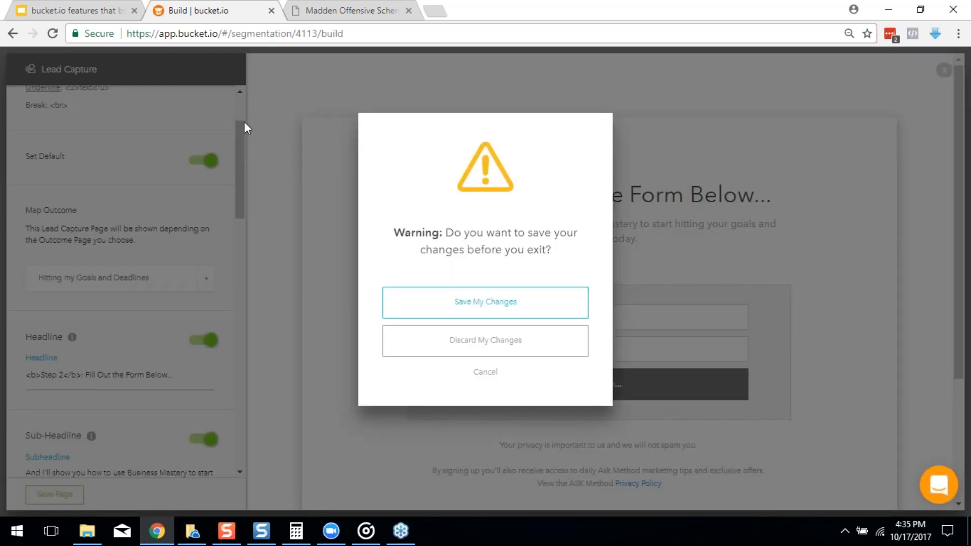
left_click(535, 343)
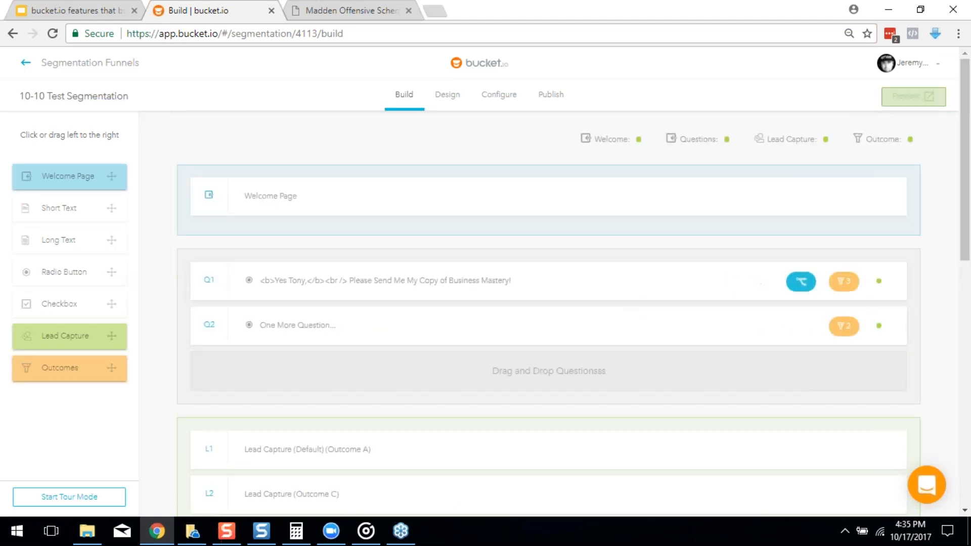
Preview the segmentation funnel and look over its welcome page from the headline to the free copy offer.
left_click(906, 97)
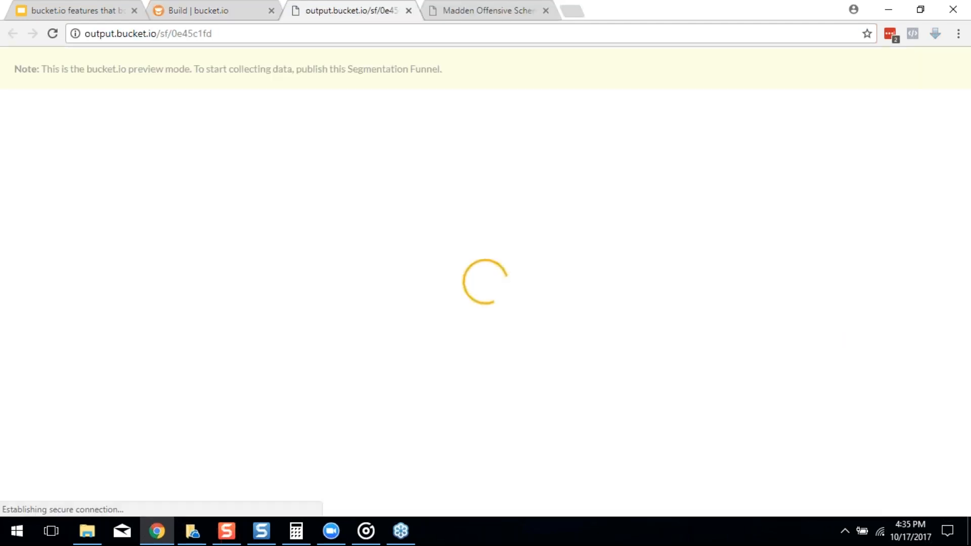
scroll(428, 219, "down", 3)
scroll(432, 253, "up", 4)
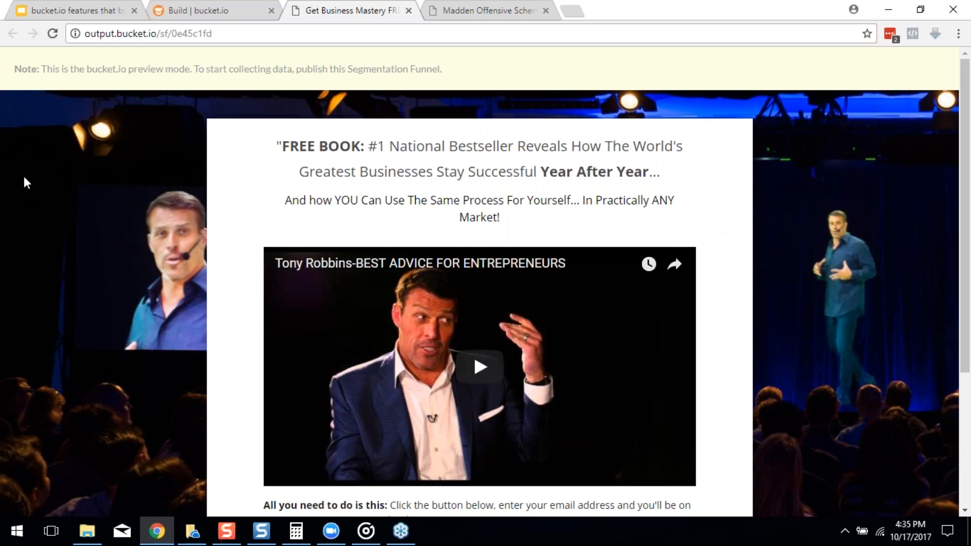
scroll(665, 243, "down", 3)
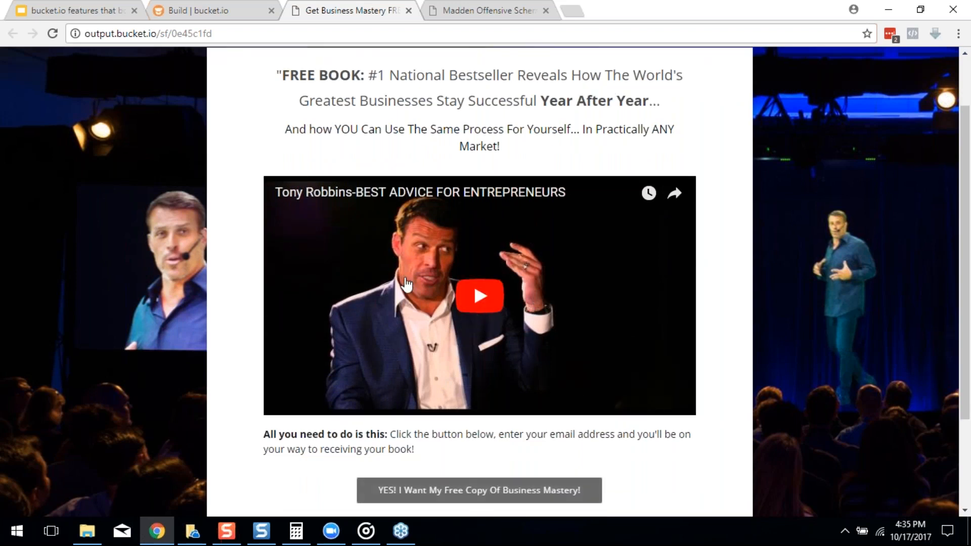
Request the free copy, answer the roadblock question with "Hitting my Goals and Deadlines" and highlight the lead capture sub-headline text.
left_click(469, 498)
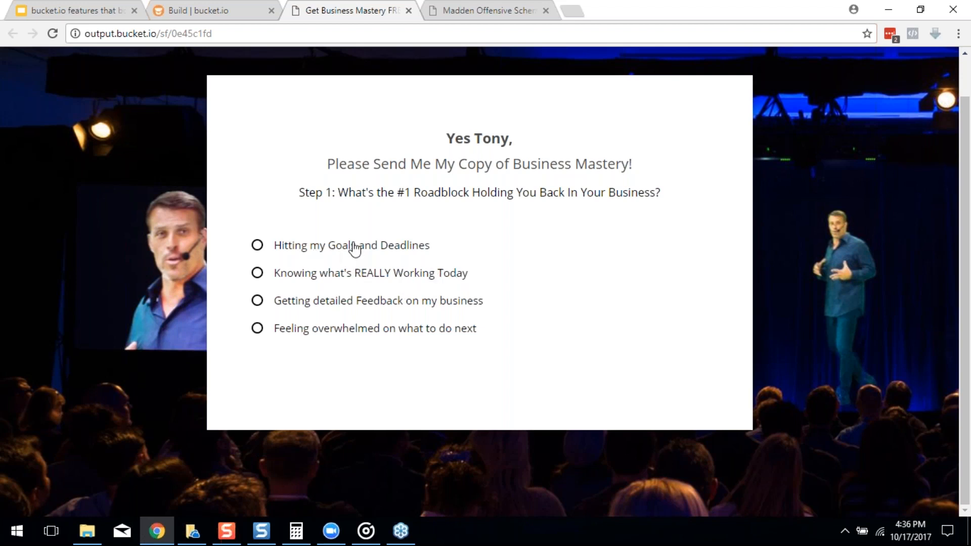
left_click(320, 250)
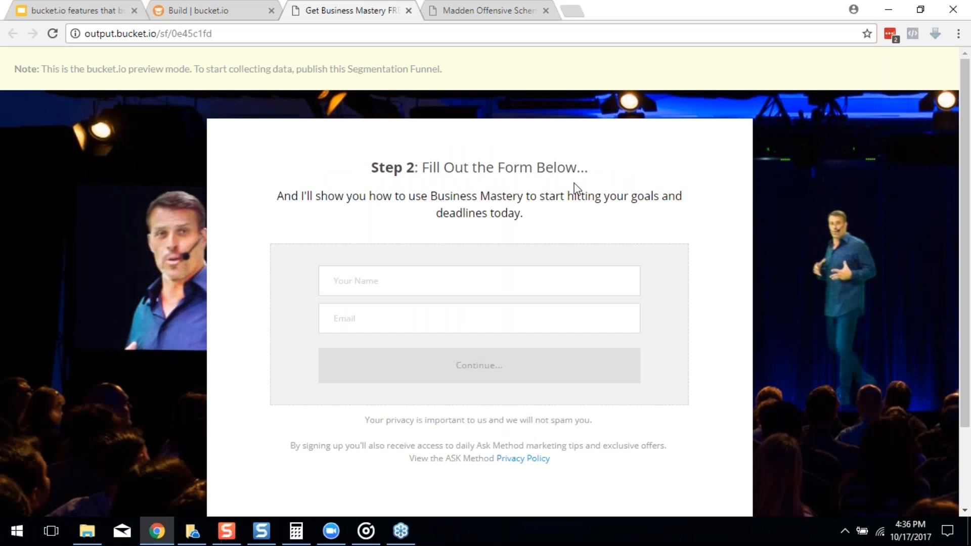
left_click_drag(309, 196, 560, 204)
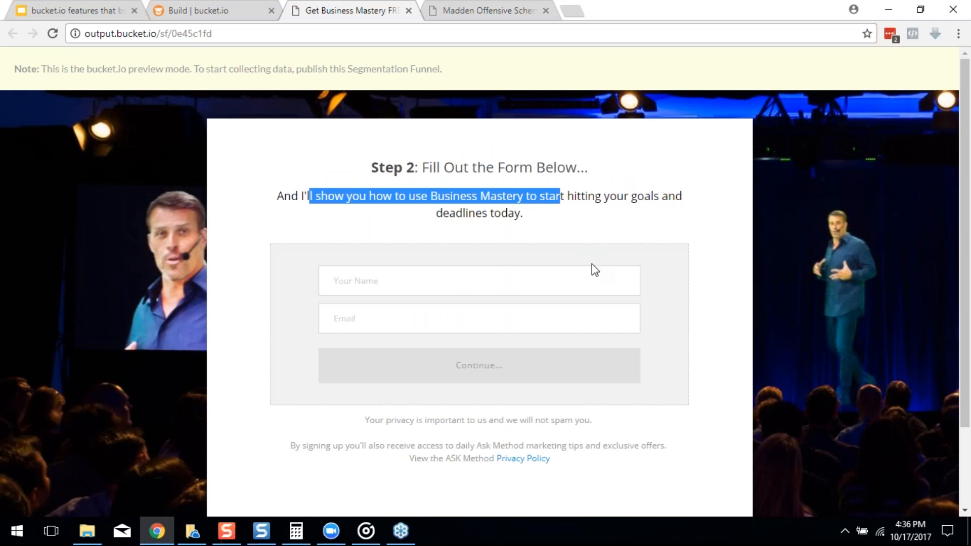
Submit the lead capture form with a first name and test email, and highlight the goals-and-deadlines wording on the outcome page.
left_click(402, 293)
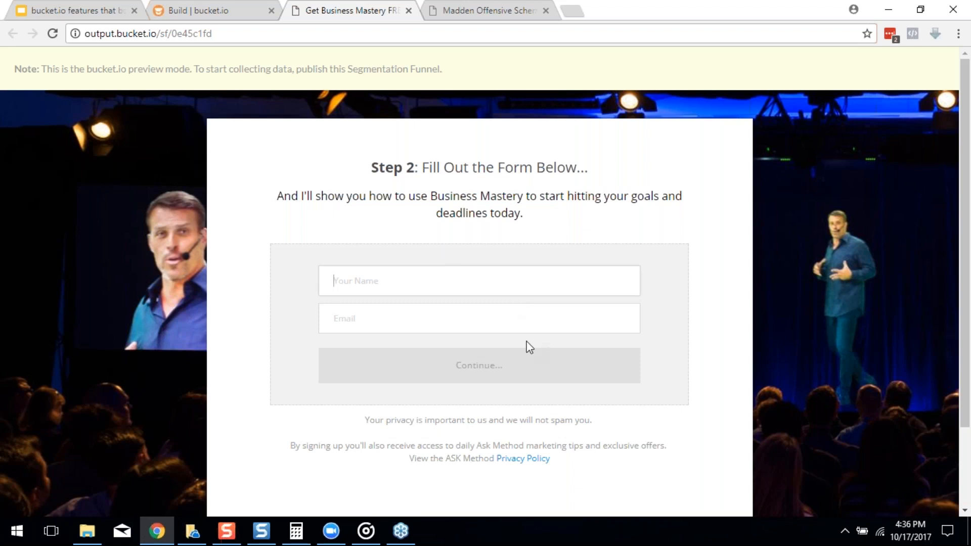
type("Jeremy")
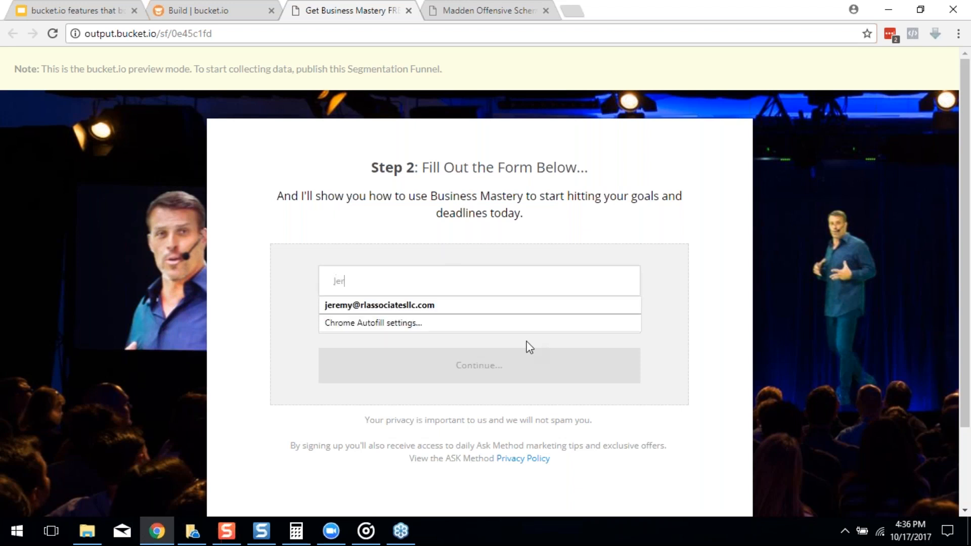
key("Tab")
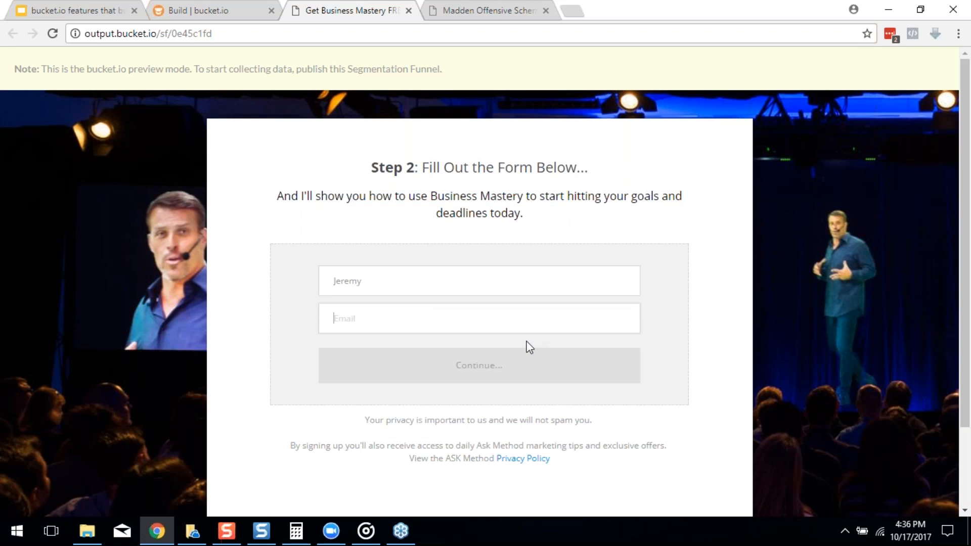
type("test@bucket.io")
left_click(523, 344)
left_click(539, 367)
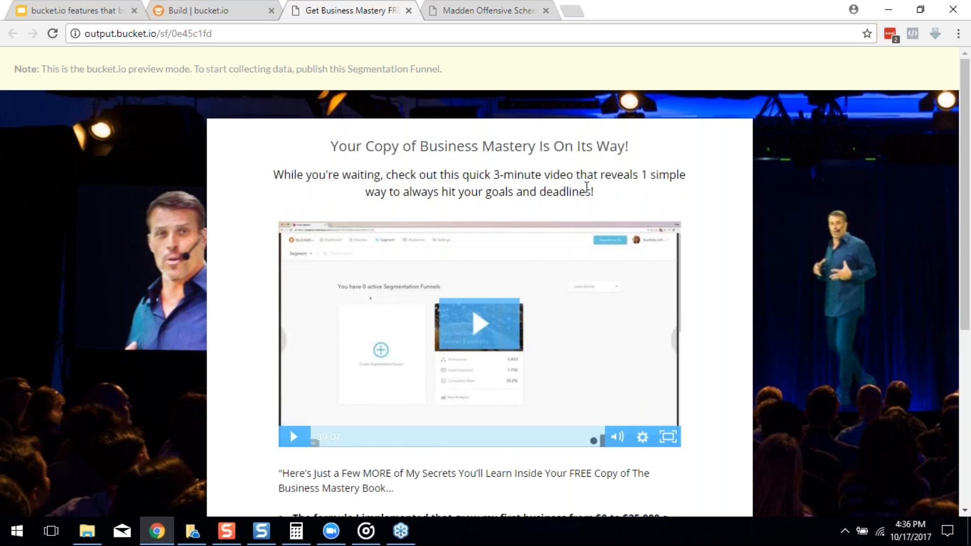
left_click_drag(393, 192, 594, 186)
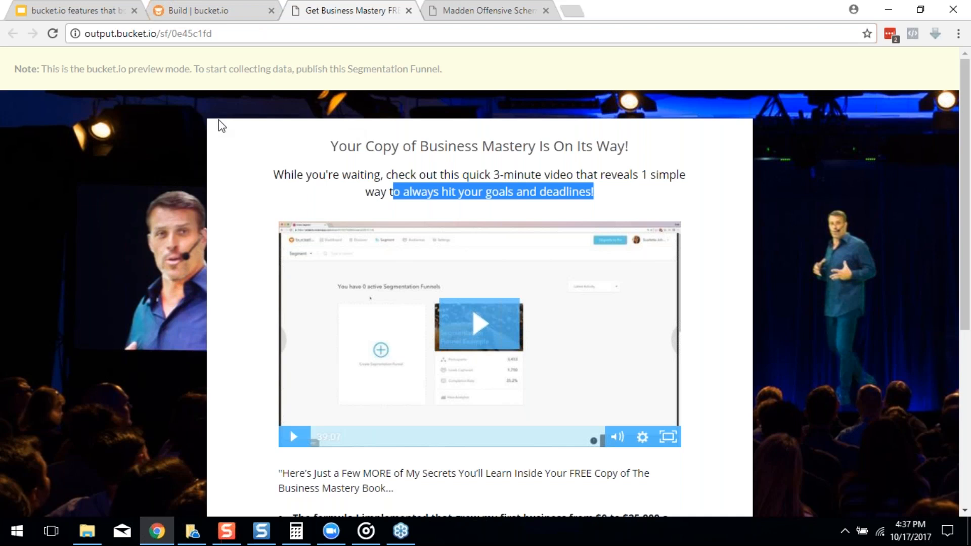
Switch to the Google Slides presentation and show the "Progress Bar & Meta Information" slide.
key("alt+Tab")
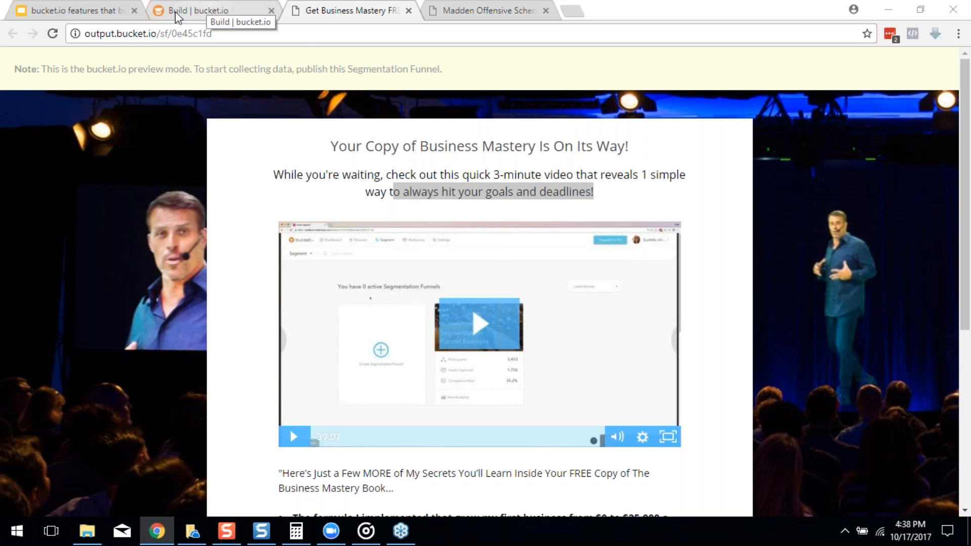
left_click(79, 10)
left_click(396, 178)
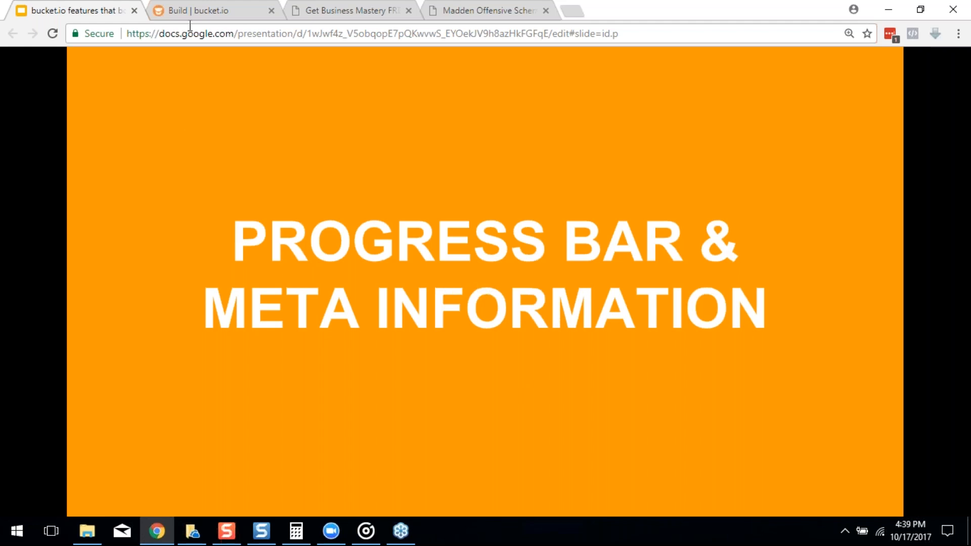
Return to the 10-10 Test Segmentation funnel in bucket.io and open its configuration settings.
left_click(194, 9)
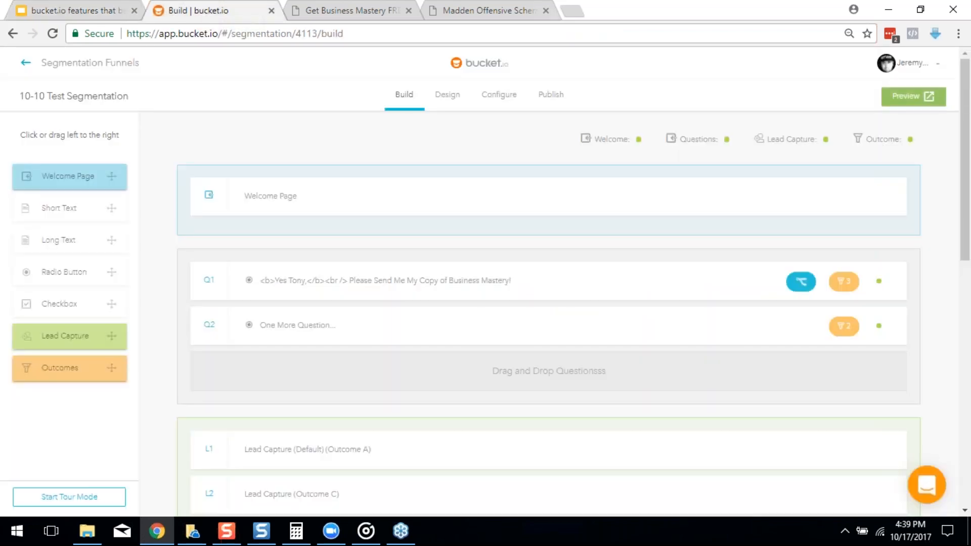
left_click(503, 94)
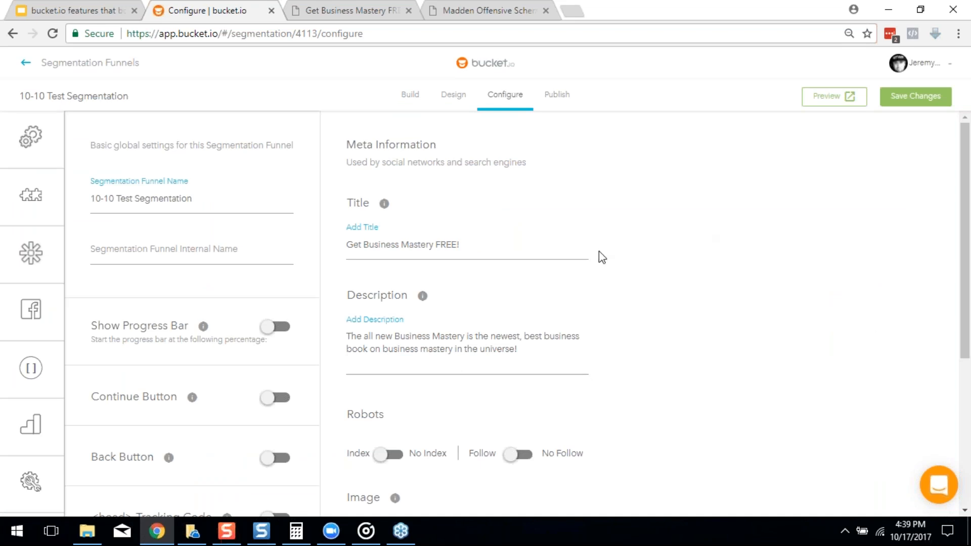
scroll(601, 256, "down", 1)
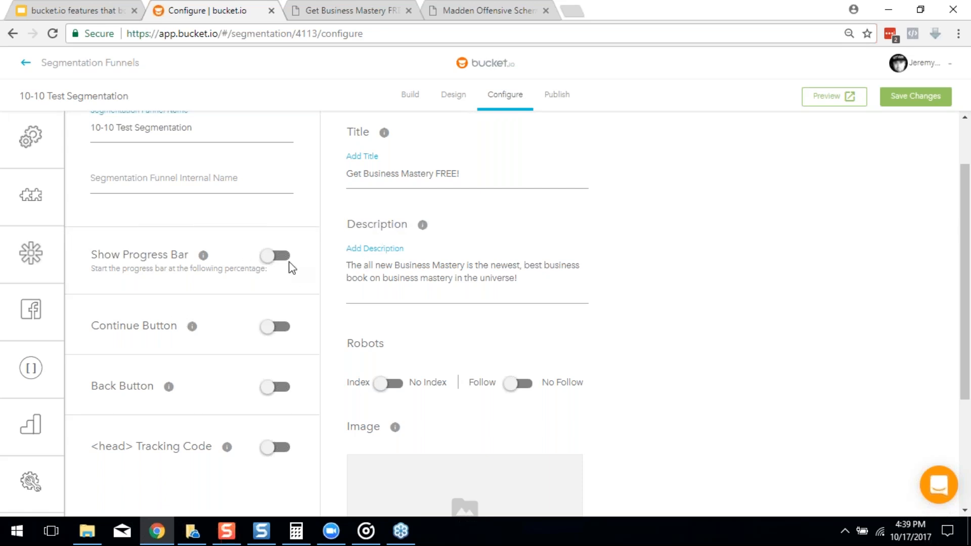
Turn on the funnel's progress bar and set its starting percentage to 22%.
mouse_move(203, 258)
left_click(275, 258)
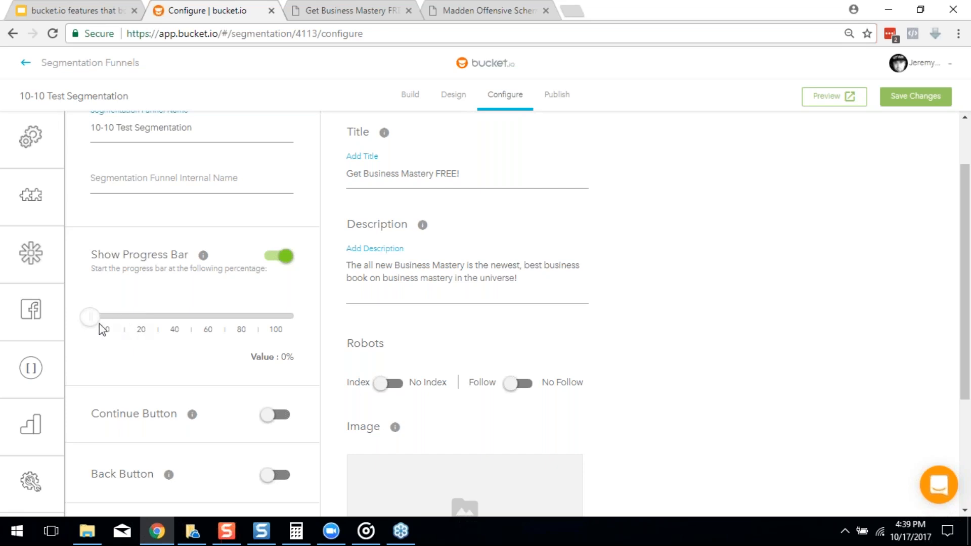
left_click_drag(88, 321, 172, 320)
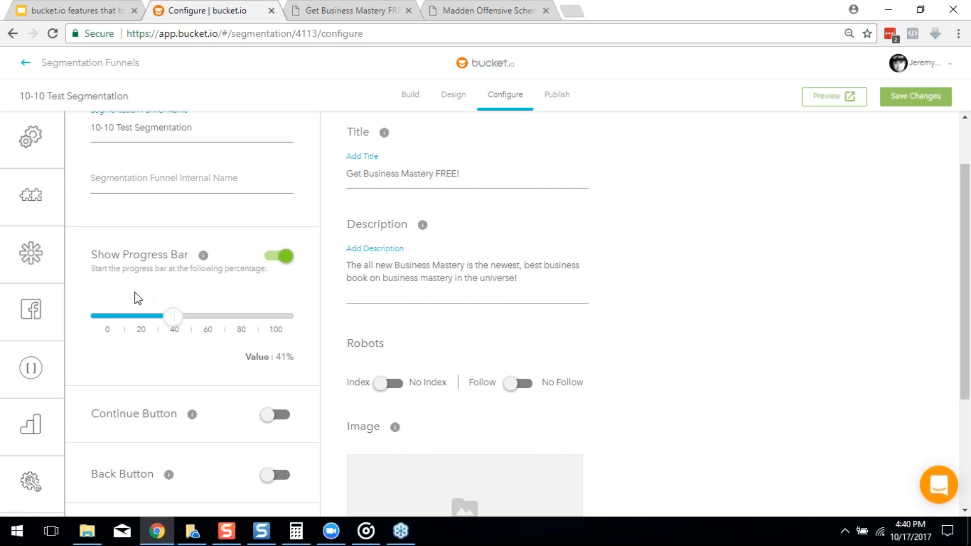
left_click_drag(147, 323, 138, 320)
left_click_drag(145, 317, 147, 324)
left_click_drag(153, 332, 146, 329)
left_click_drag(134, 317, 132, 317)
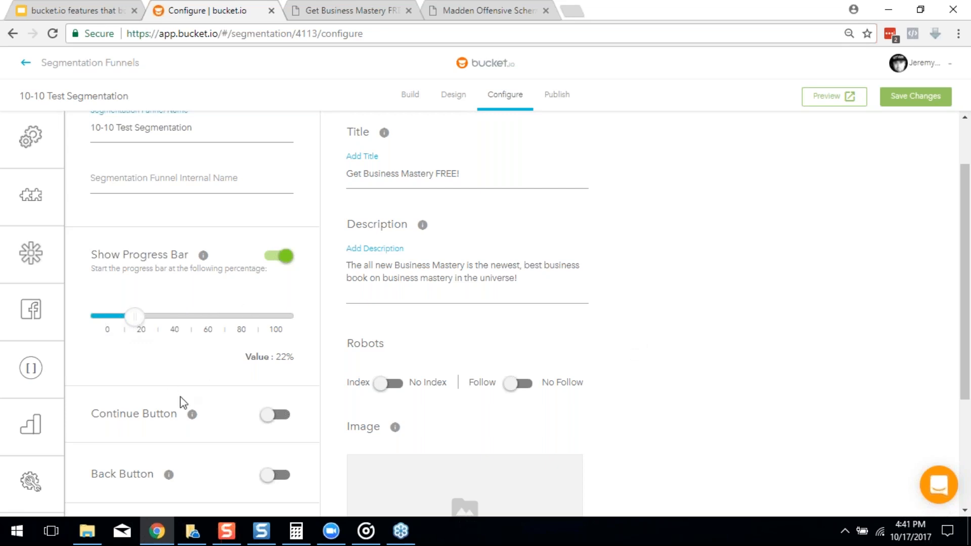
scroll(614, 413, "up", 2)
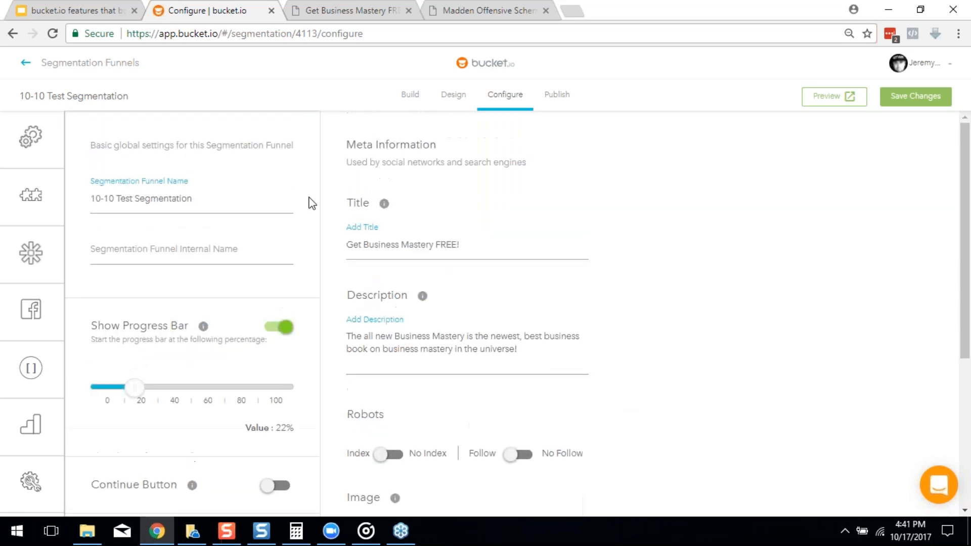
Glance at the Progress Bar & Meta Information slide and review the 10-10 Test Segmentation funnel's meta title, description, robots, image, progress bar and button settings.
left_click(76, 6)
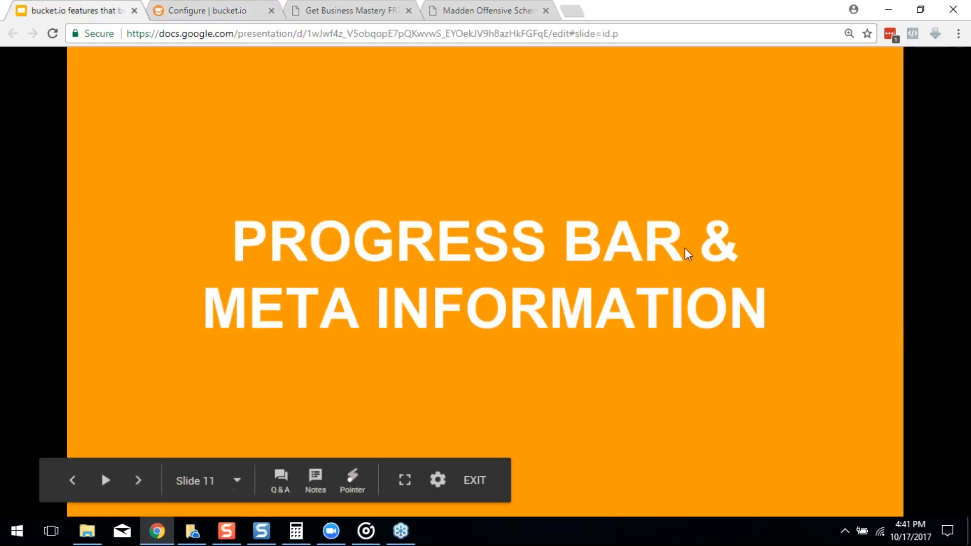
left_click(211, 11)
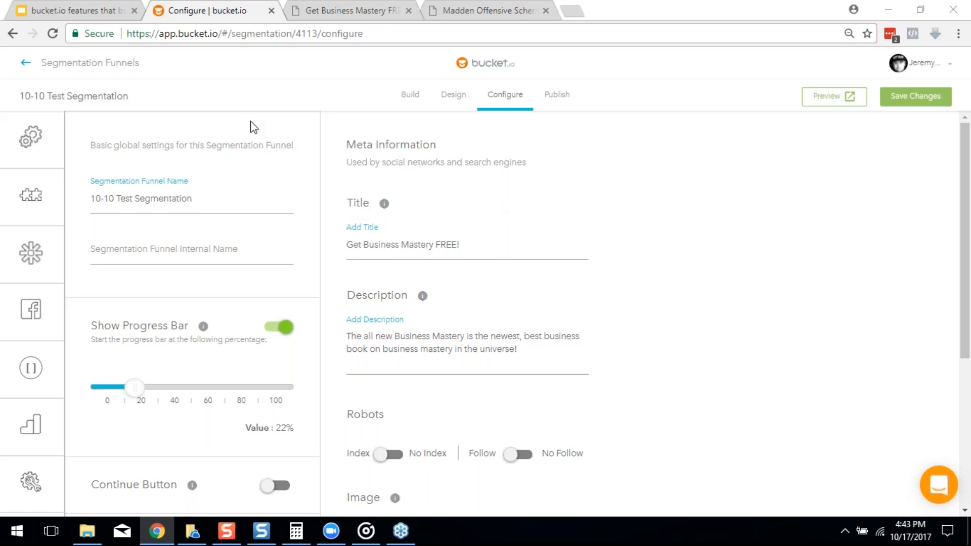
scroll(635, 313, "down", 2)
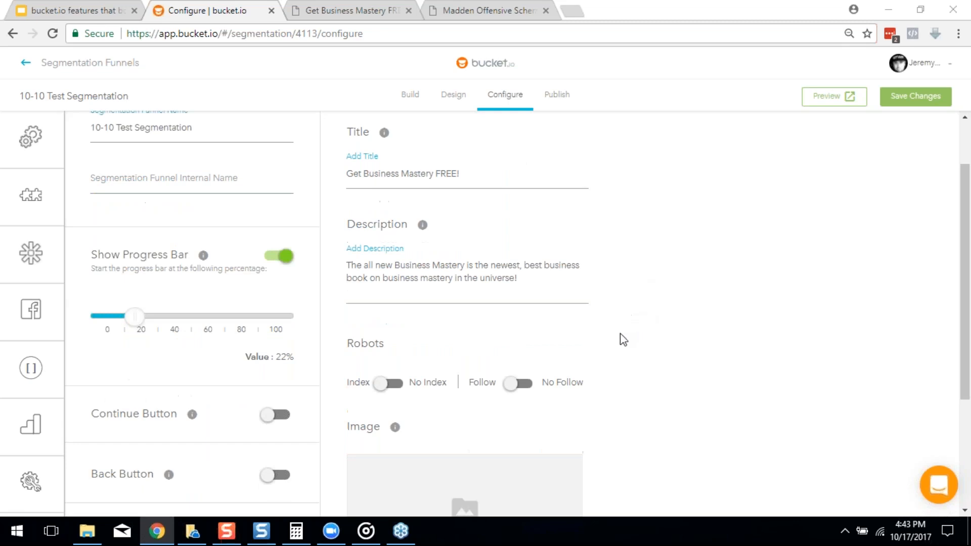
scroll(622, 338, "down", 3)
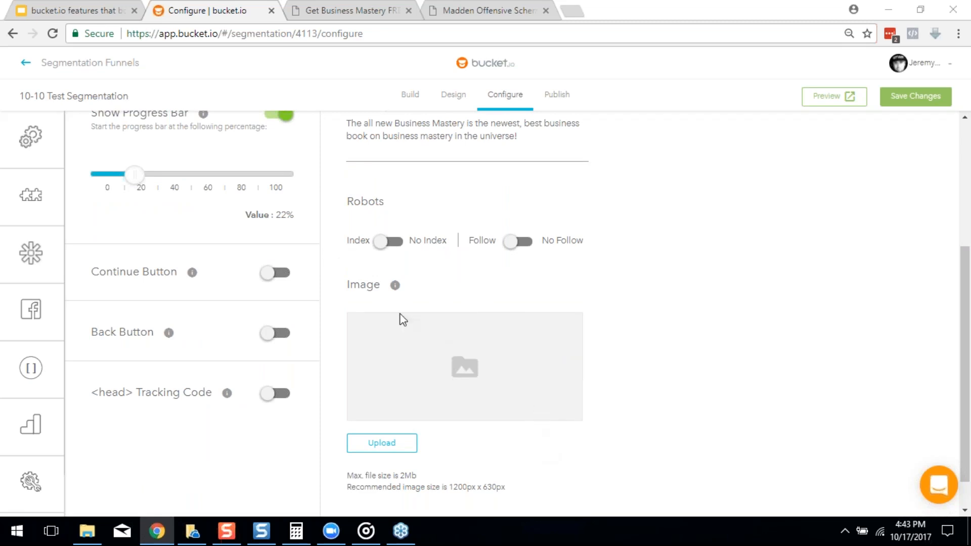
scroll(489, 466, "down", 1)
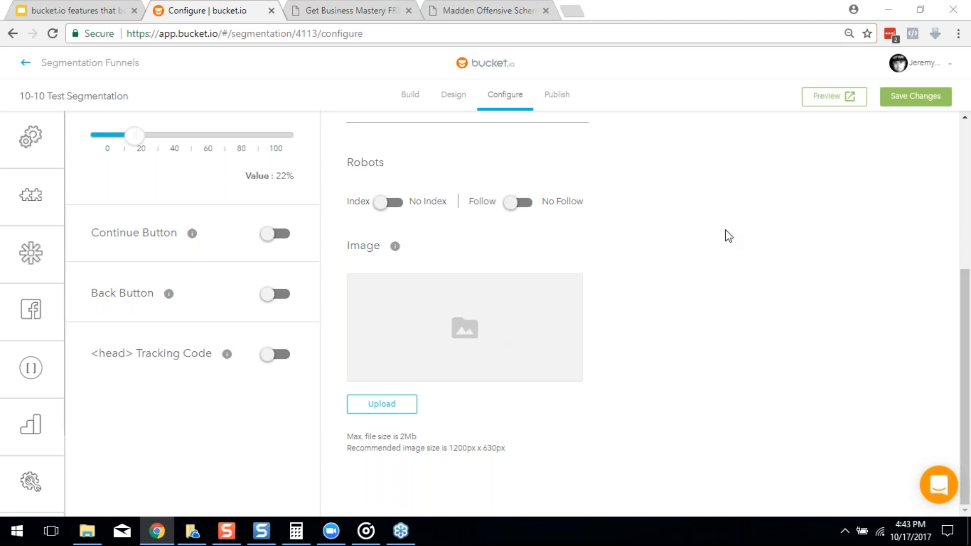
scroll(709, 306, "up", 5)
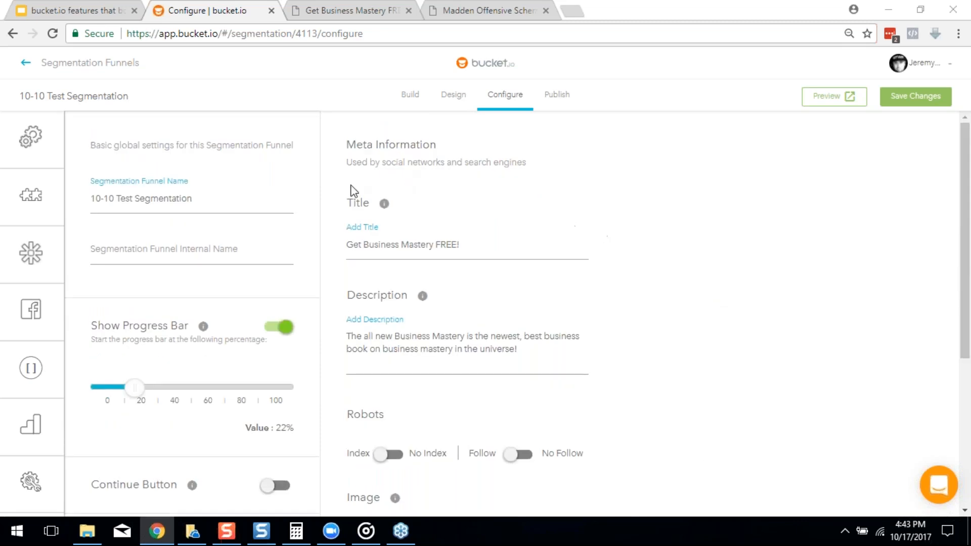
scroll(674, 273, "down", 4)
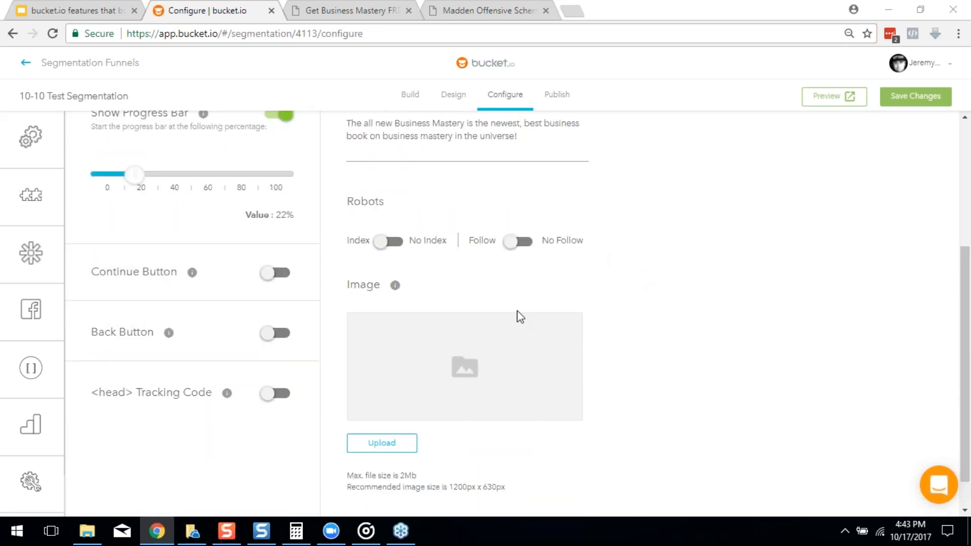
scroll(517, 312, "up", 2)
scroll(517, 312, "up", 1)
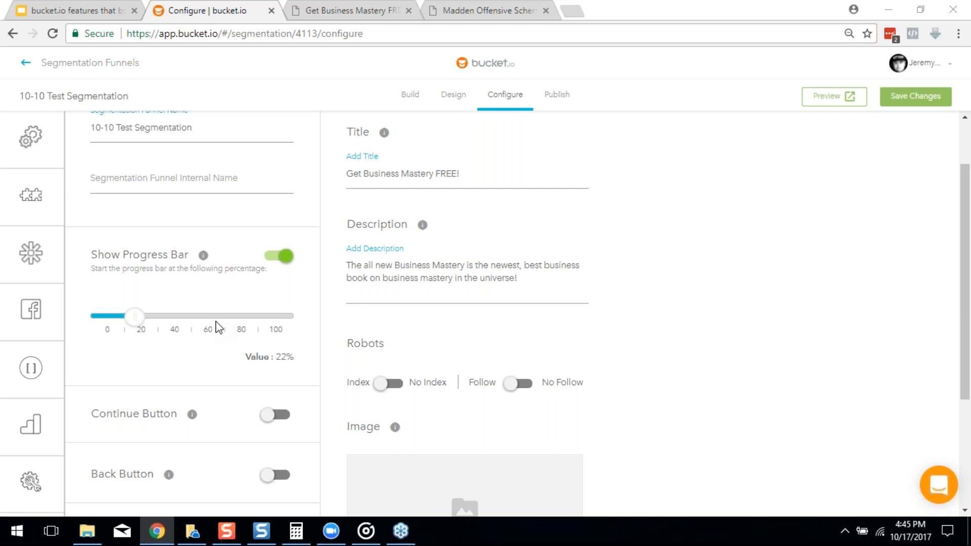
mouse_move(191, 414)
scroll(362, 161, "up", 2)
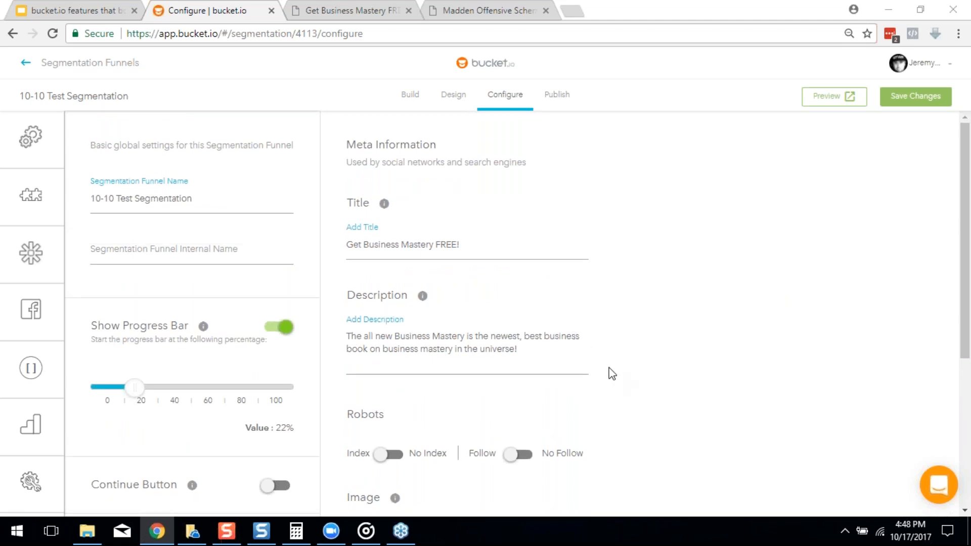
Switch to the Google Slides presentation and advance through the Field Logic title to the "How Field Logic Works" slide.
left_click(77, 3)
left_click(338, 213)
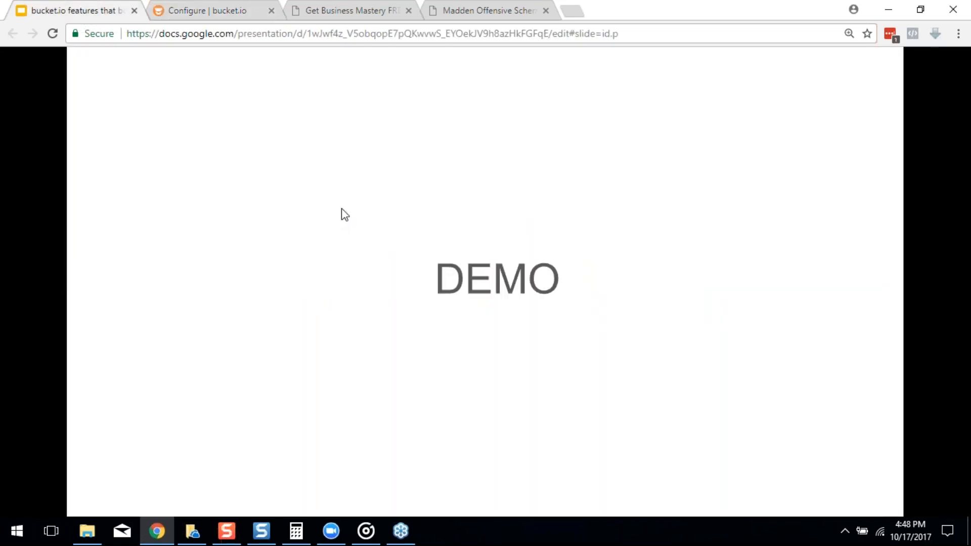
left_click(339, 213)
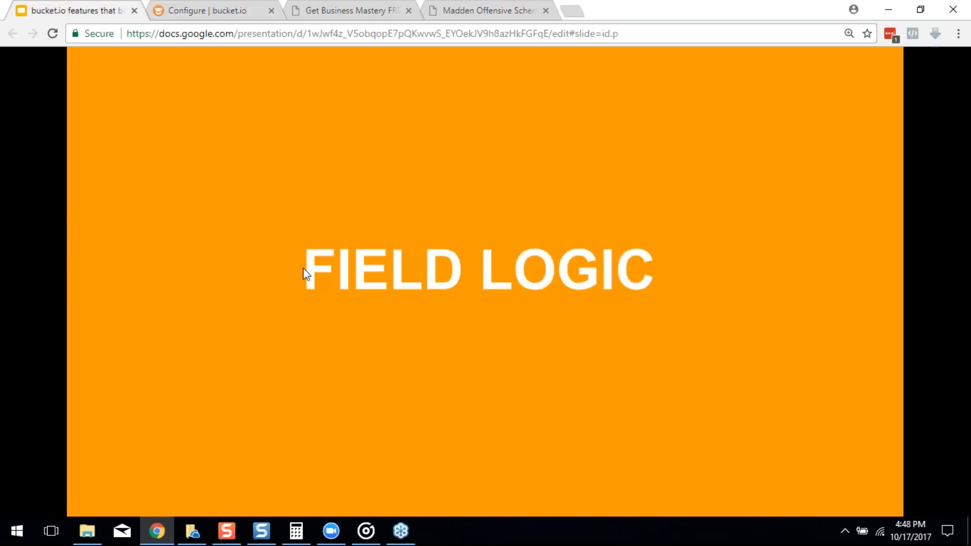
left_click(309, 279)
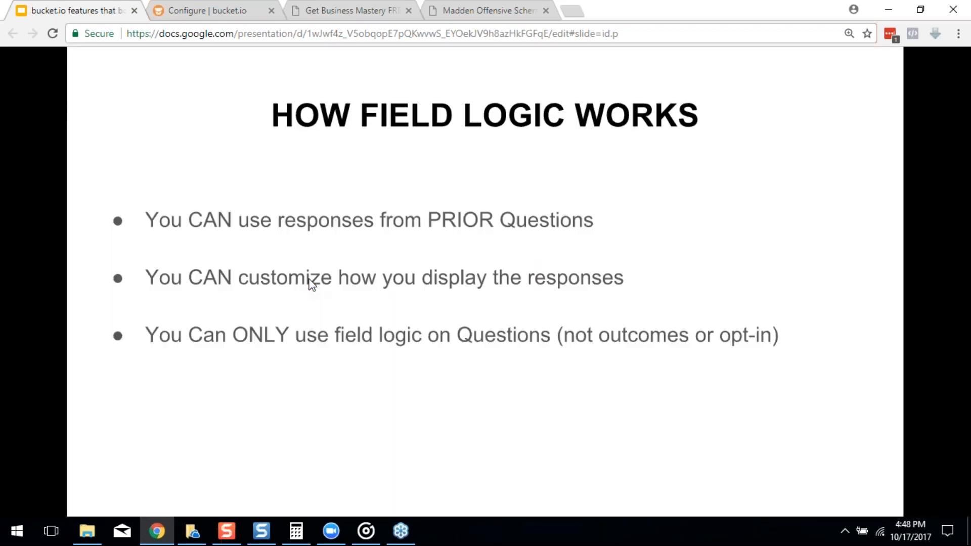
left_click(310, 284)
key("Left")
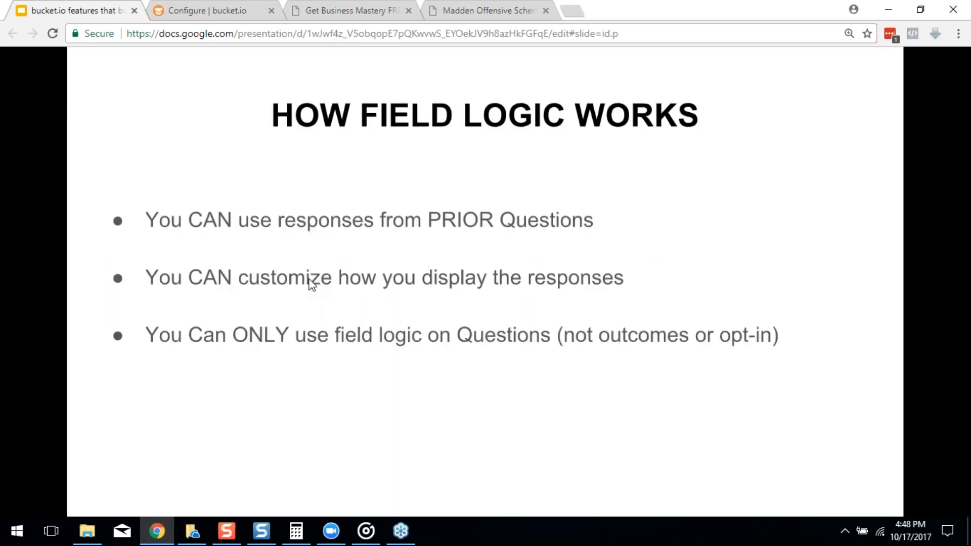
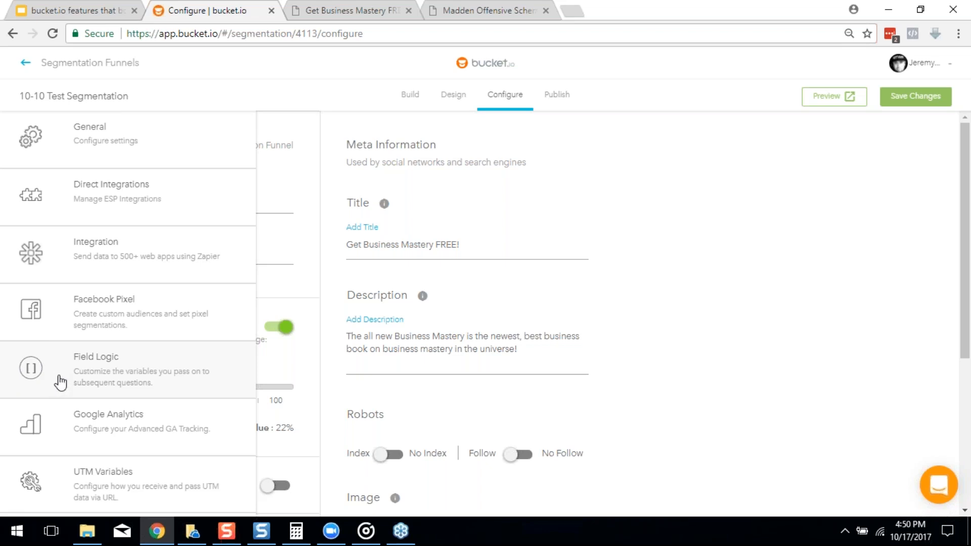
In bucket.io, open the 10-10 Test Segmentation funnel's Field Logic settings and review the fields mapped to its Q1 answers.
left_click(139, 369)
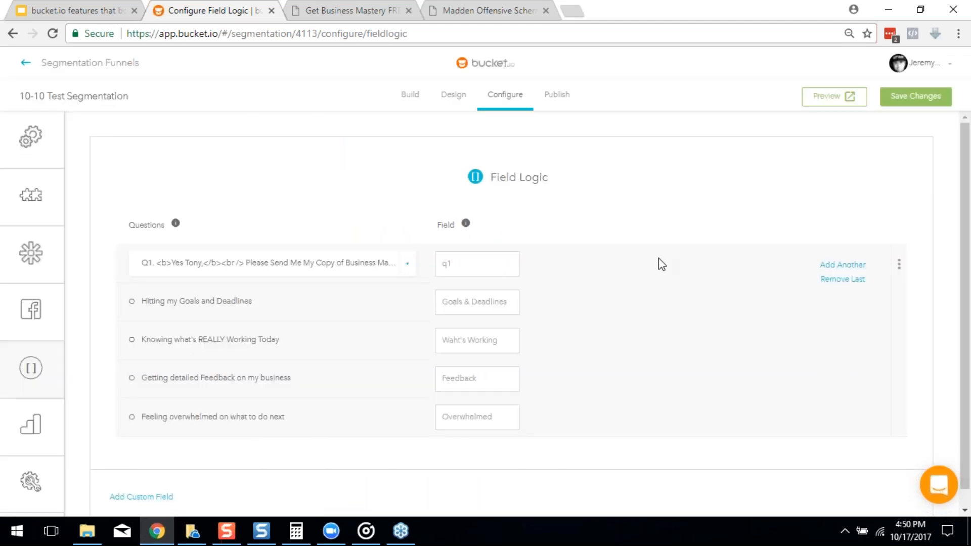
scroll(658, 261, "down", 1)
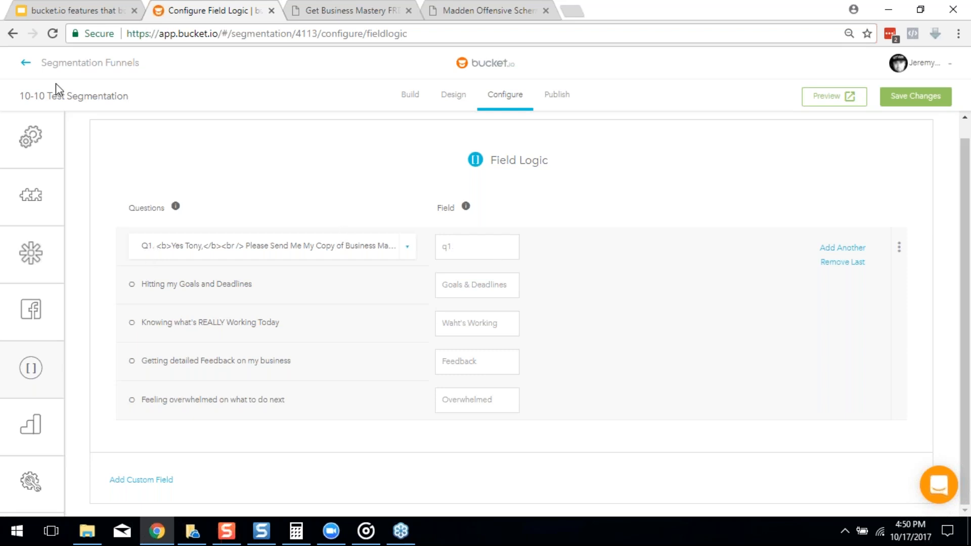
Go back to the segmentation funnel list and open the Field Logic settings of the [mobile] NewsMax Annuity Assessment funnel.
left_click(63, 63)
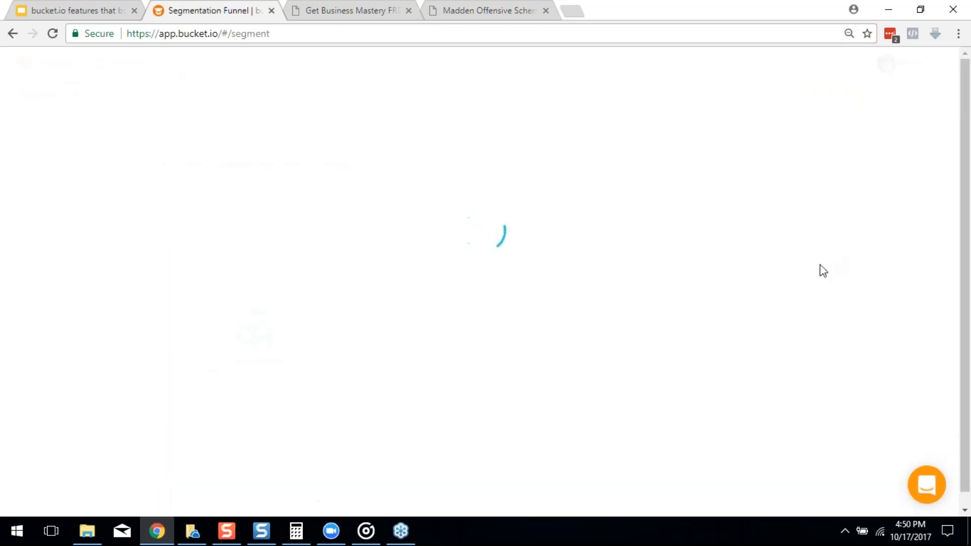
scroll(811, 277, "down", 4)
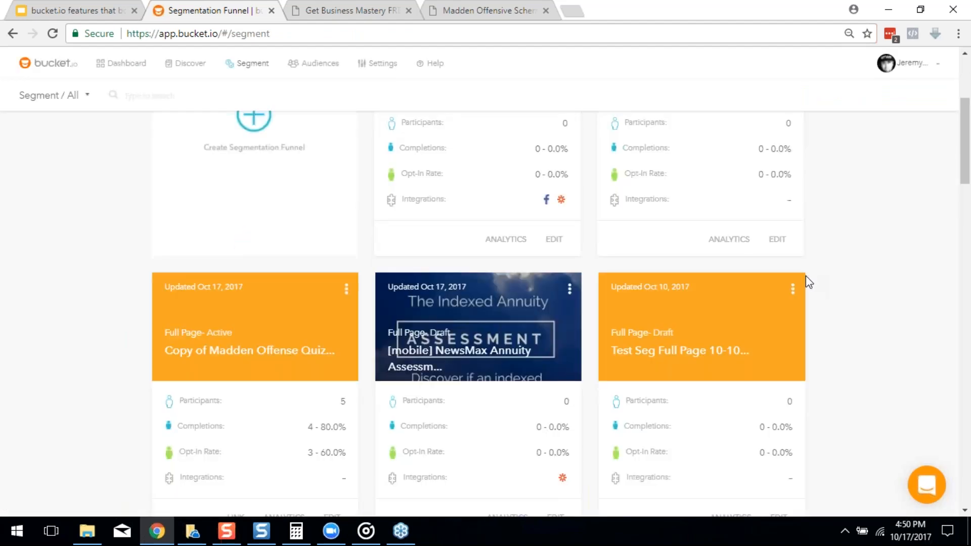
scroll(806, 280, "down", 3)
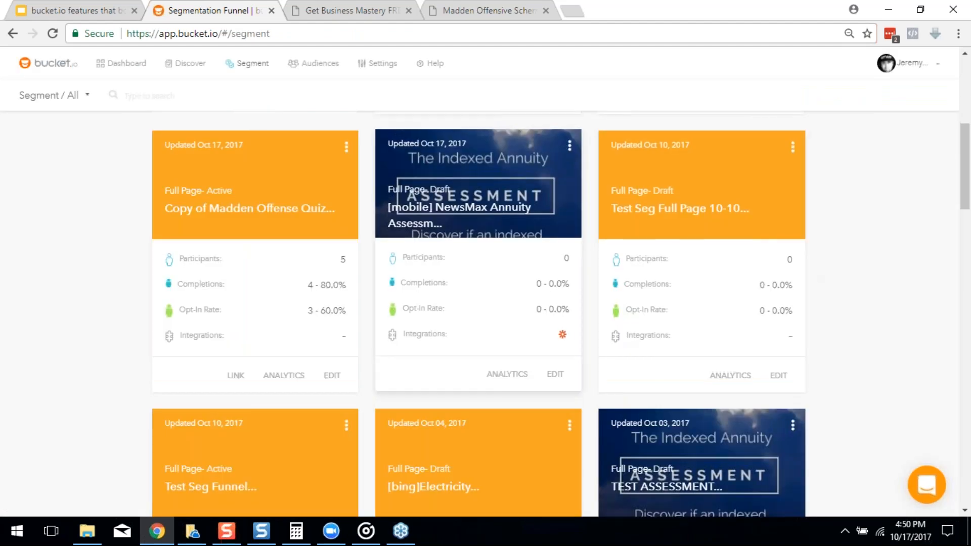
left_click(555, 376)
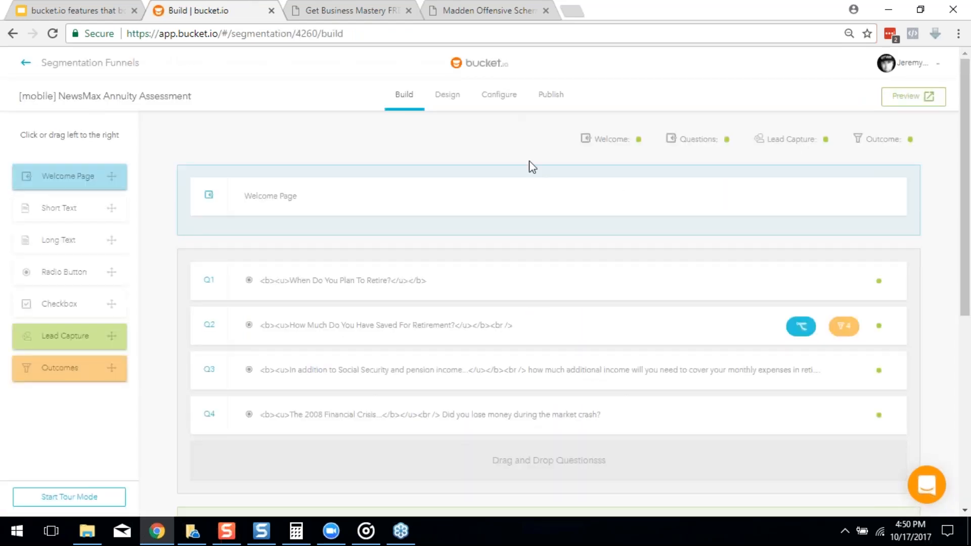
left_click(500, 94)
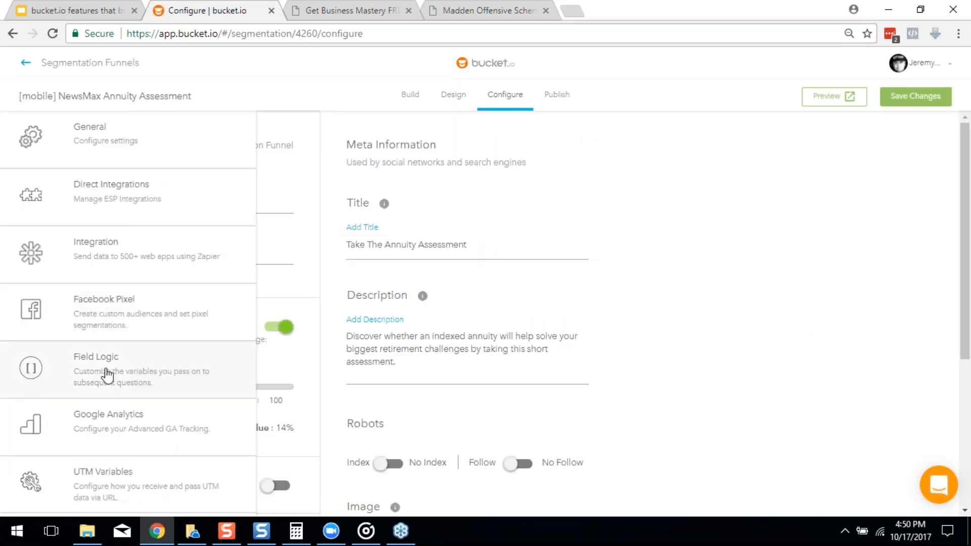
left_click(37, 377)
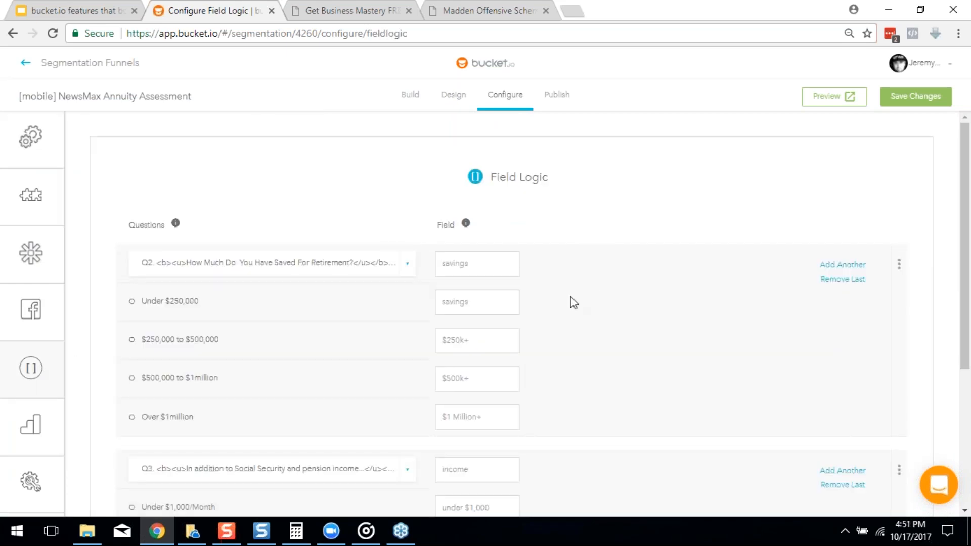
Look over the funnel's Q2 and Q3 field mappings and show the questions selectable for the first mapping, leaving Q2 chosen.
scroll(574, 298, "down", 4)
scroll(566, 357, "down", 1)
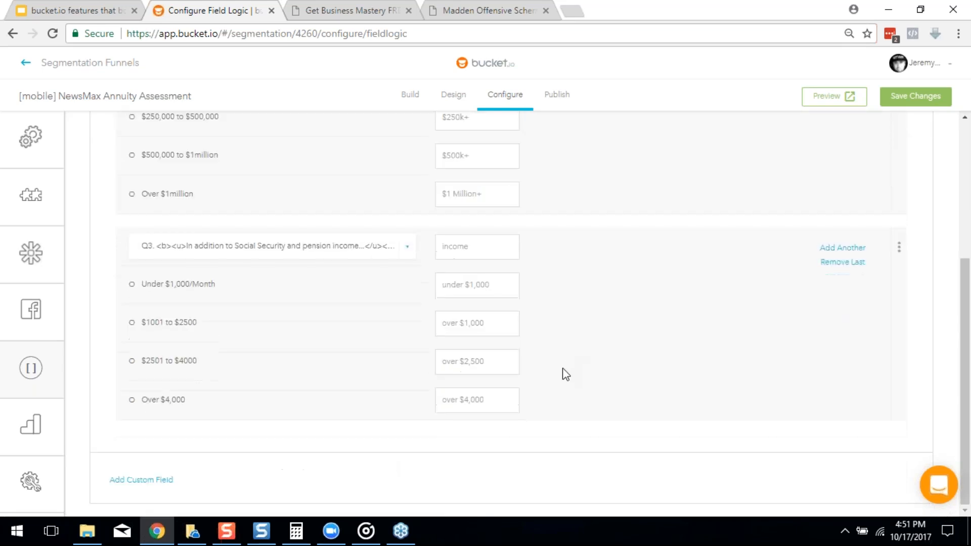
scroll(383, 270, "up", 5)
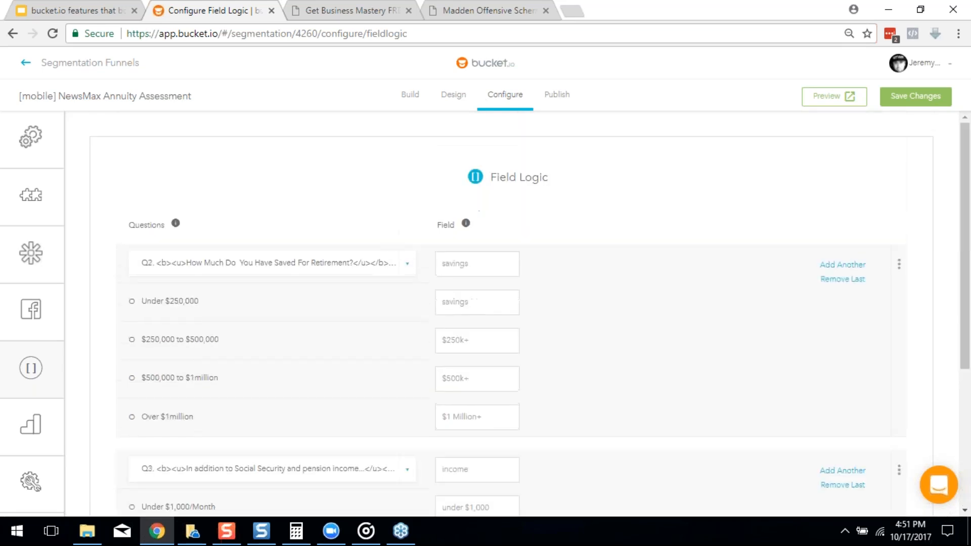
left_click(211, 264)
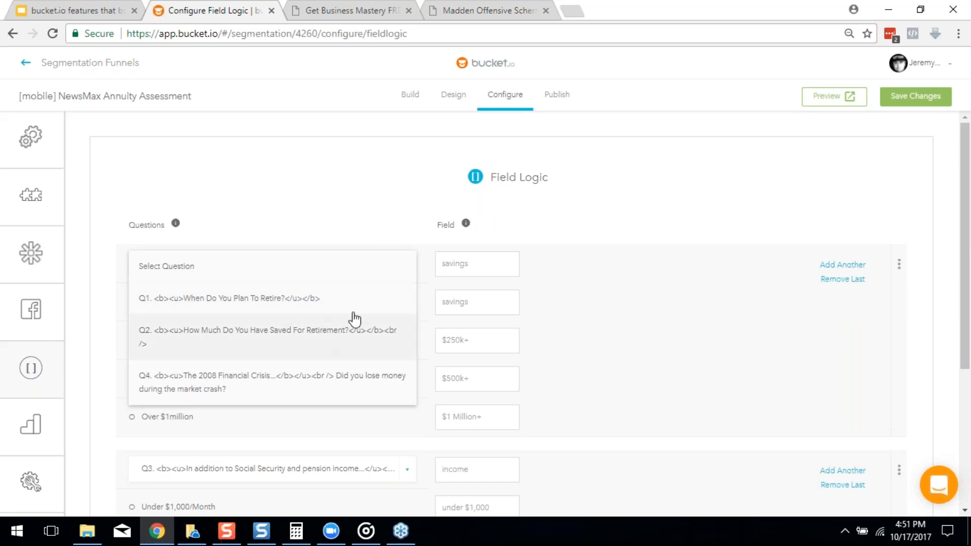
left_click(581, 269)
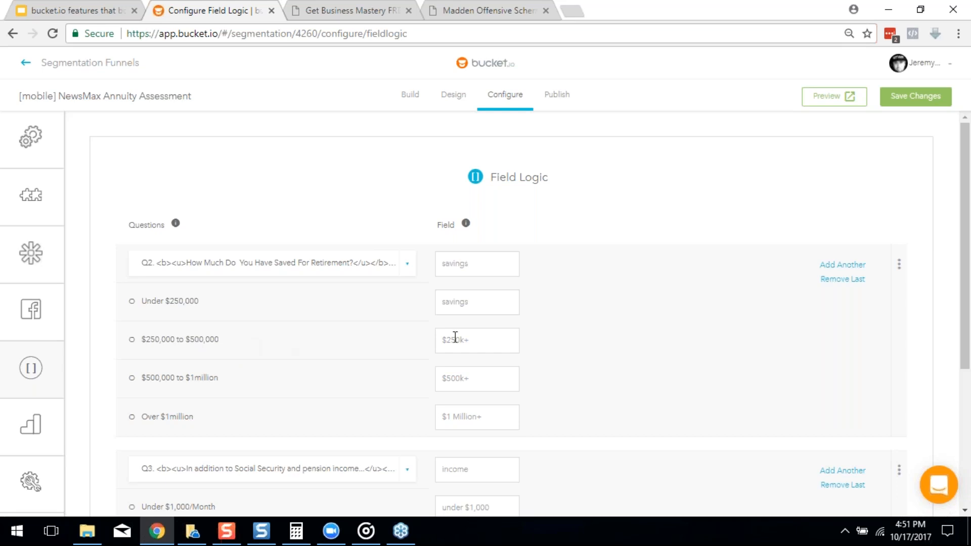
Examine how each retirement savings and monthly income answer is mapped to its custom display text under the savings and income fields.
scroll(481, 369, "down", 1)
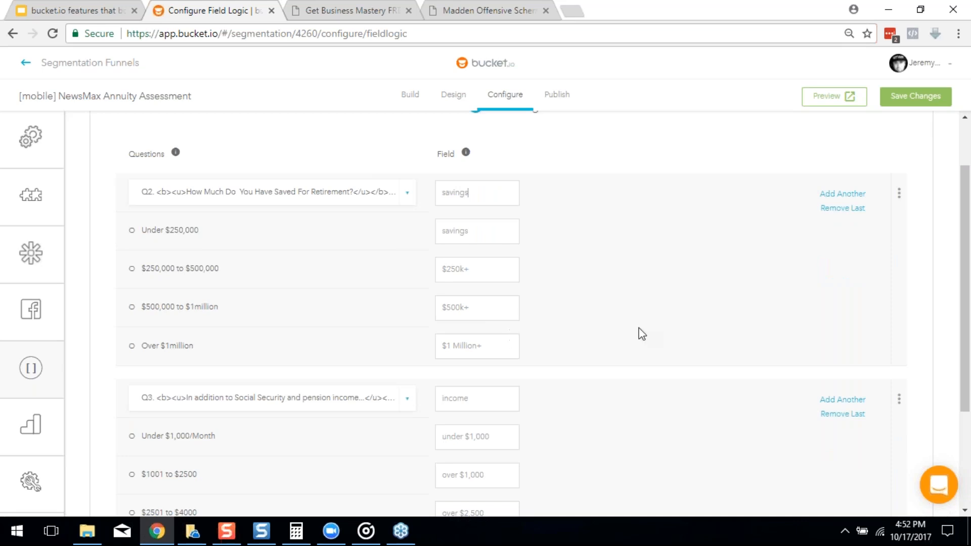
scroll(618, 369, "down", 2)
scroll(613, 376, "up", 3)
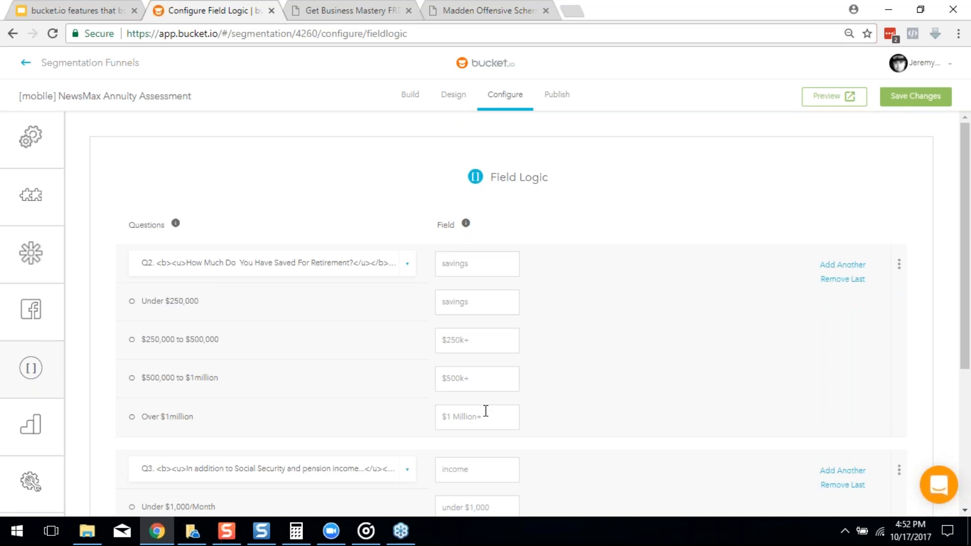
scroll(485, 411, "down", 2)
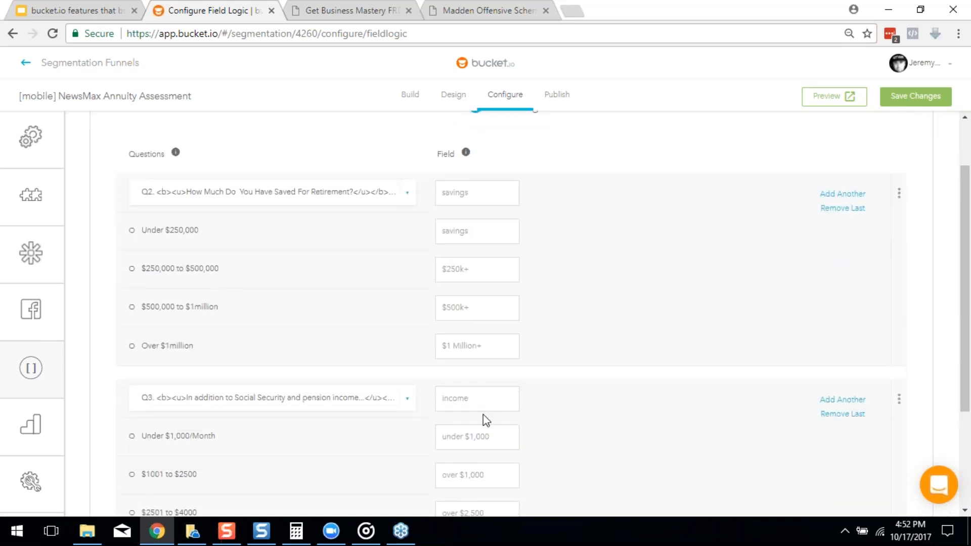
scroll(269, 397, "down", 2)
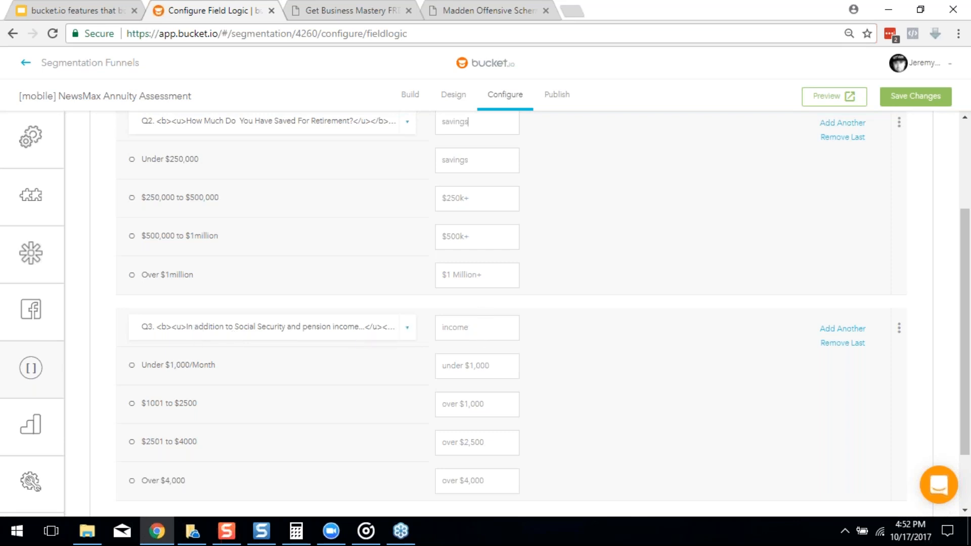
scroll(199, 293, "down", 2)
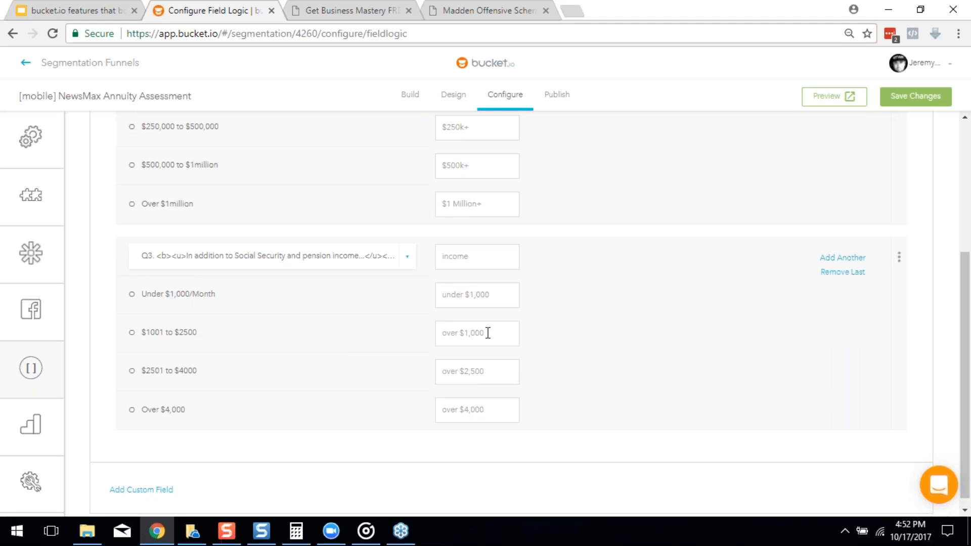
scroll(570, 340, "down", 1)
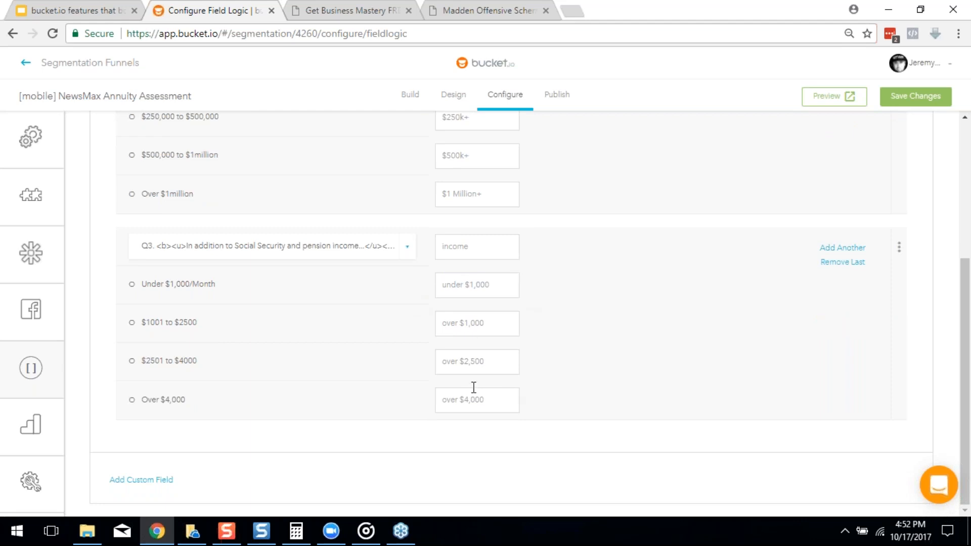
scroll(556, 428, "up", 4)
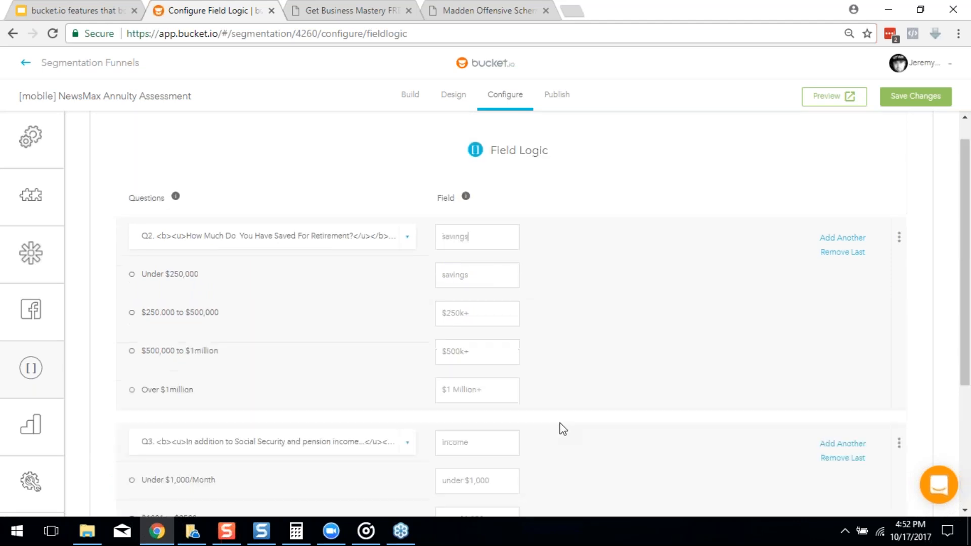
scroll(612, 394, "down", 4)
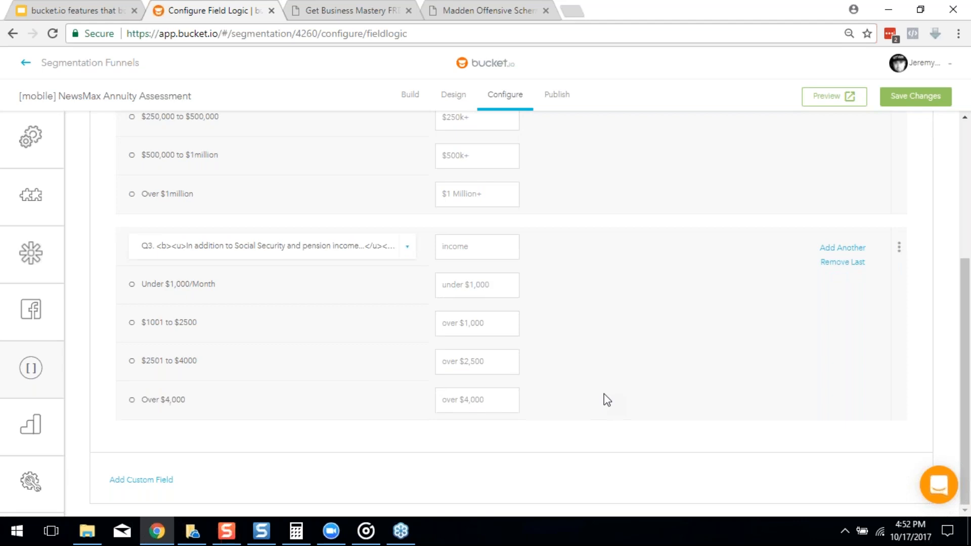
scroll(607, 399, "up", 4)
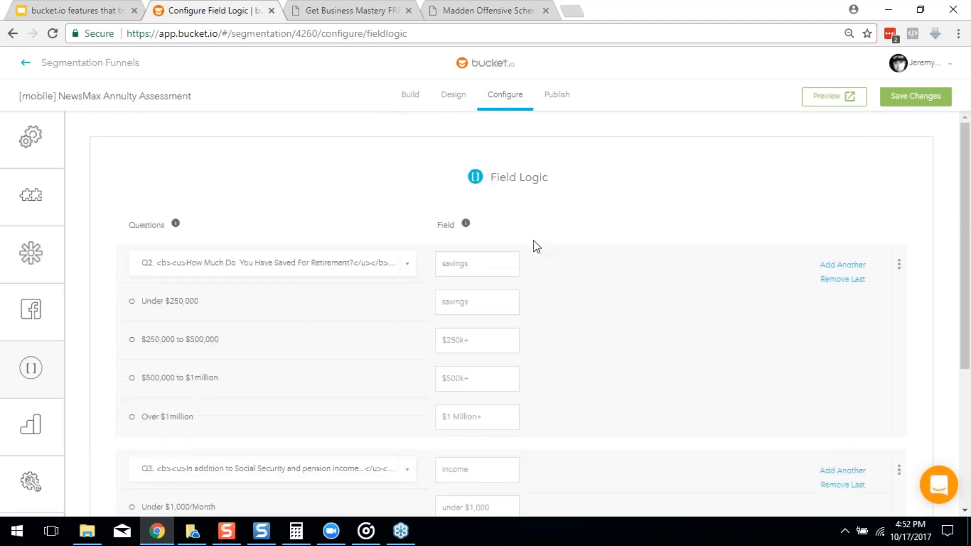
Open the NewsMax Annuity Assessment funnel's questions and look over Q3 on additional monthly income and Q4 on the 2008 financial crisis.
left_click(406, 95)
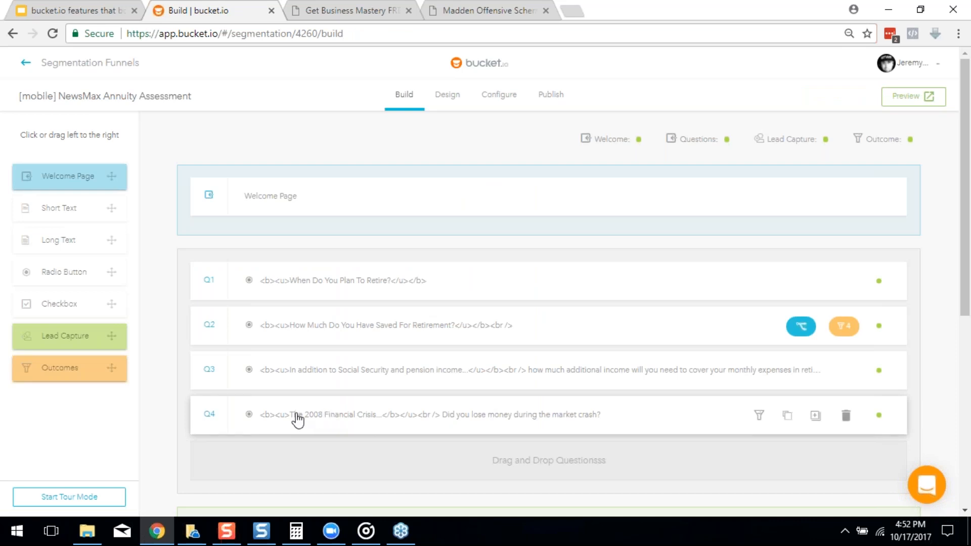
left_click(289, 374)
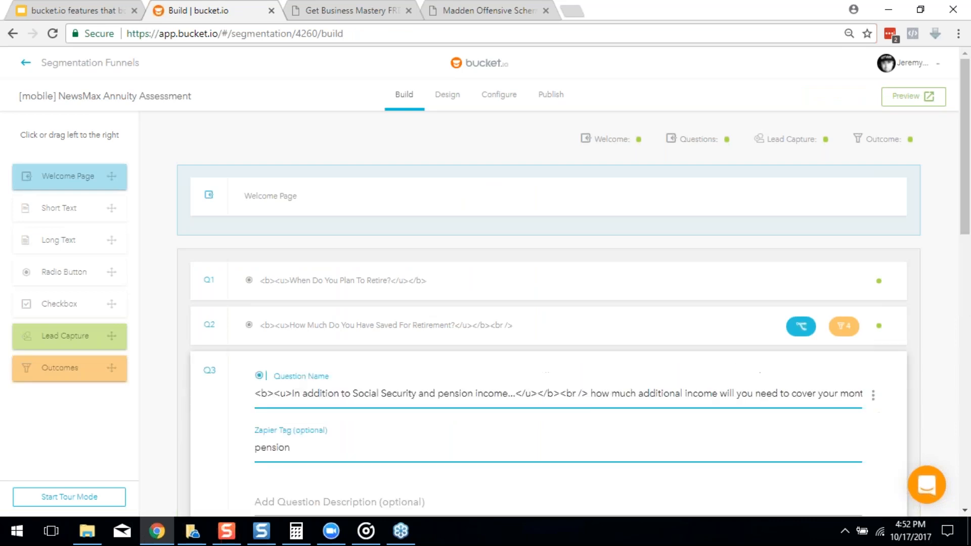
scroll(488, 354, "down", 1)
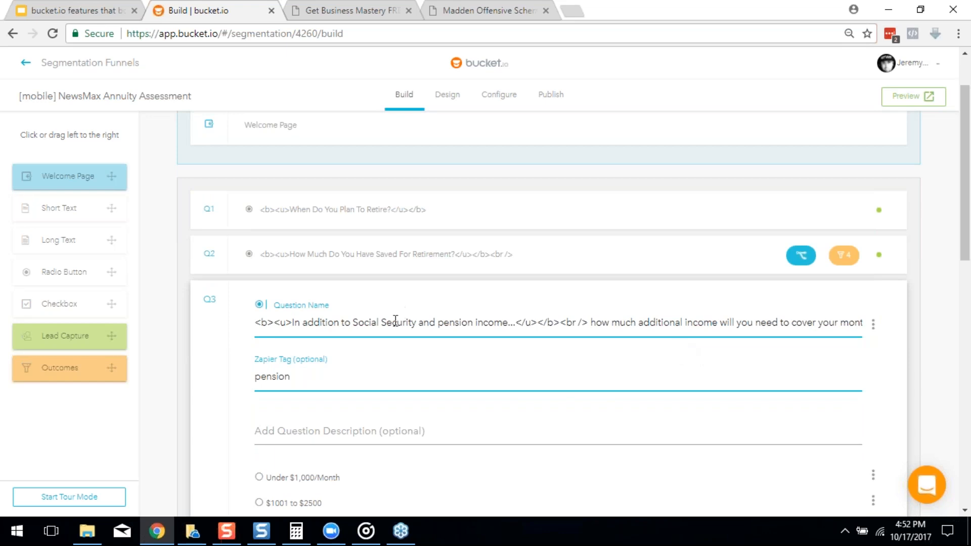
left_click_drag(623, 324, 903, 338)
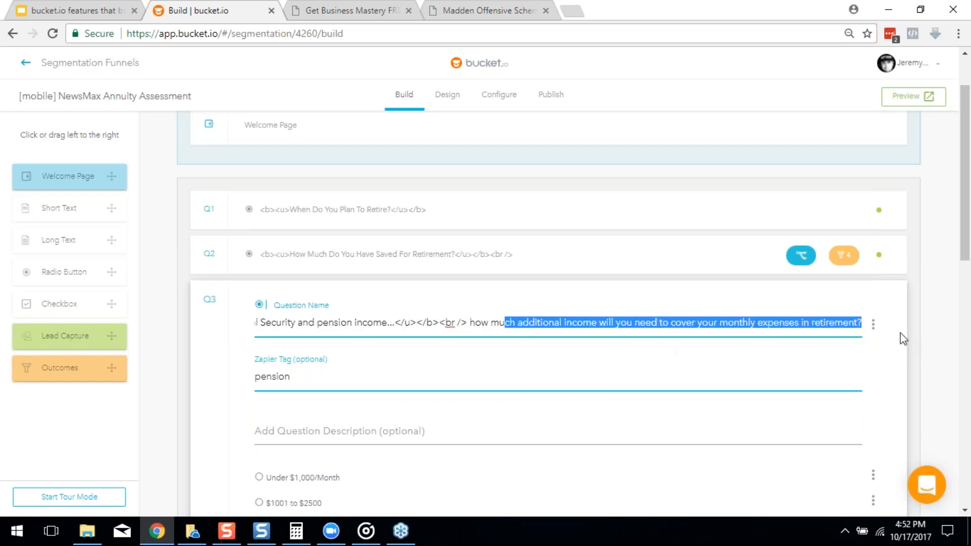
scroll(900, 333, "down", 10)
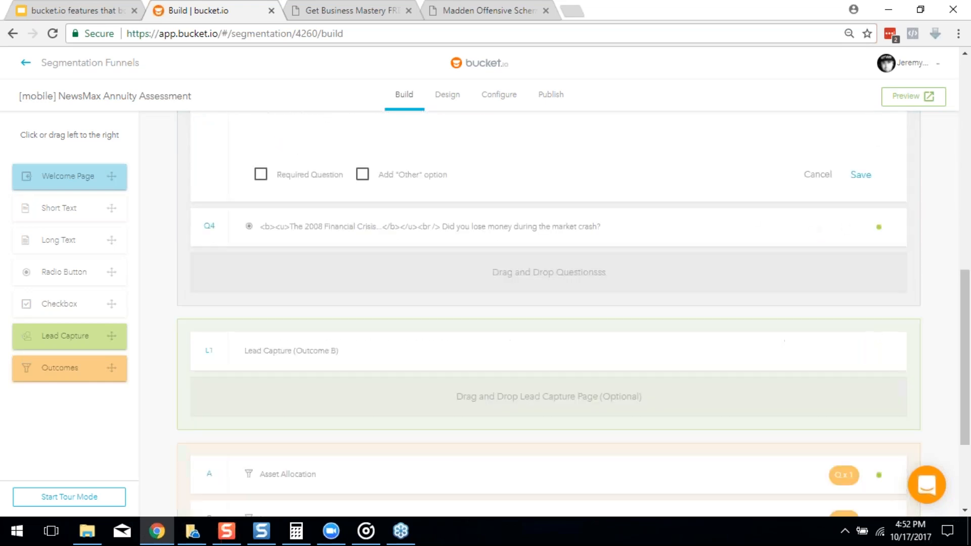
left_click(431, 234)
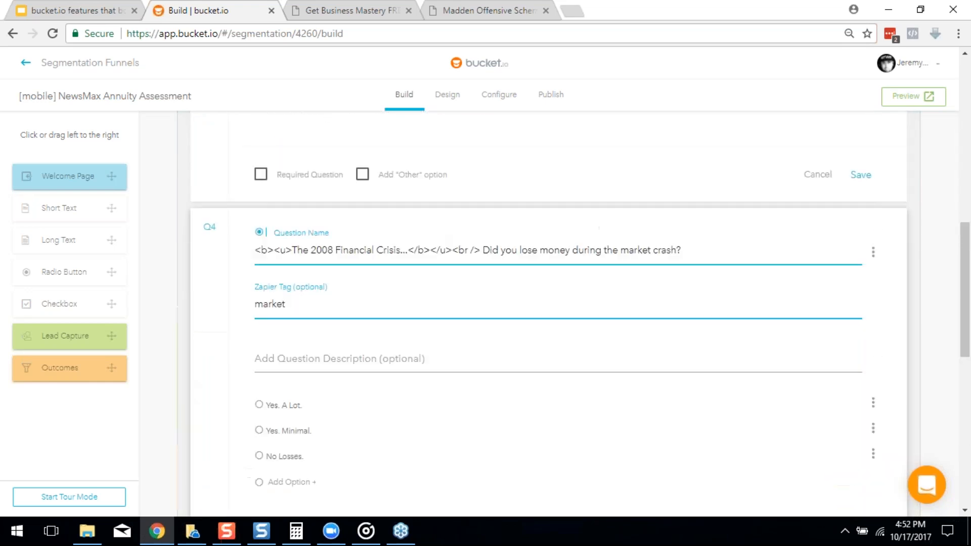
scroll(433, 243, "up", 5)
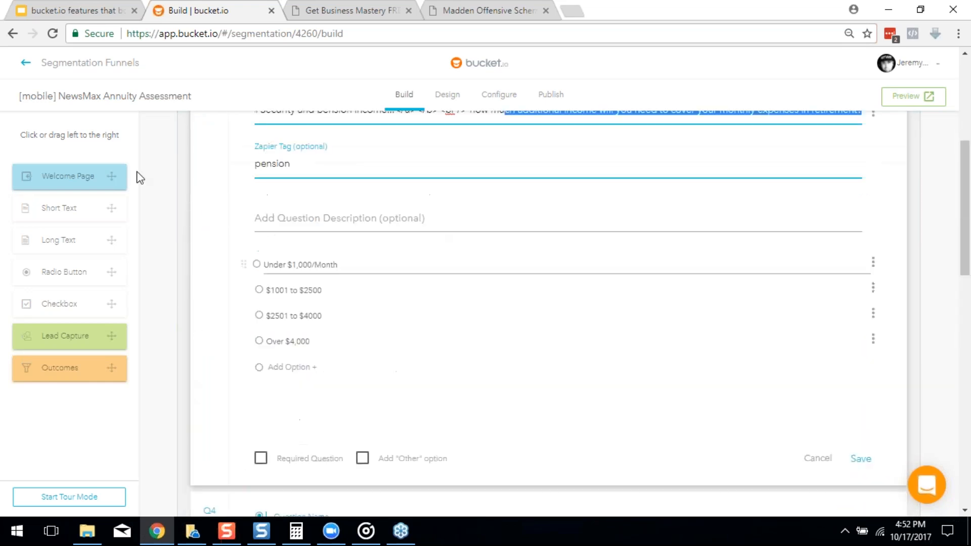
Go back to the segmentation funnel list and open the TEST ASSESSMENT funnel for editing.
left_click(26, 62)
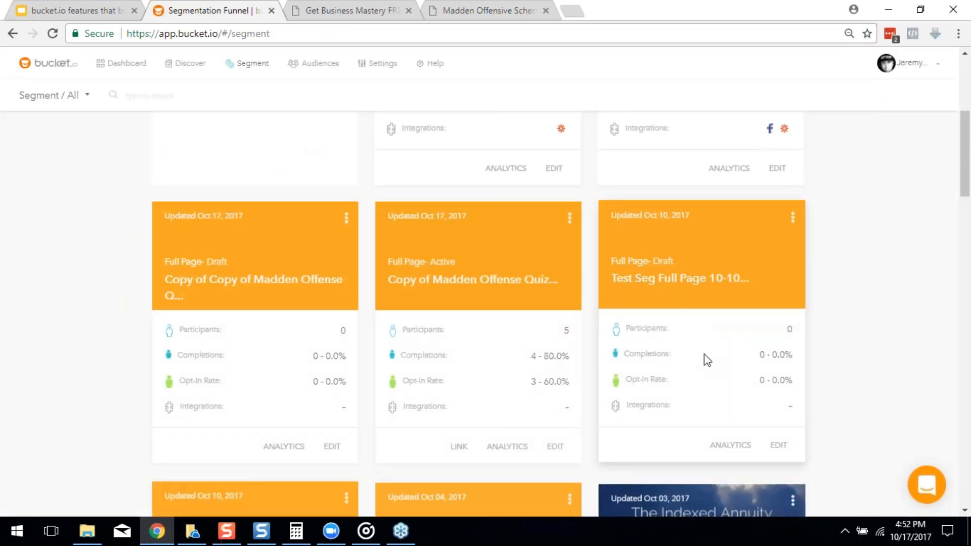
scroll(708, 359, "down", 6)
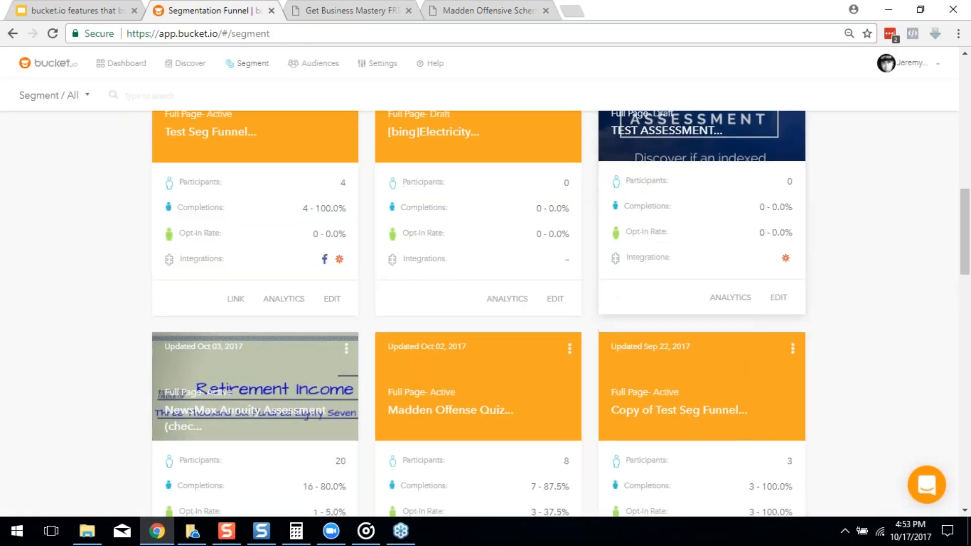
left_click(778, 301)
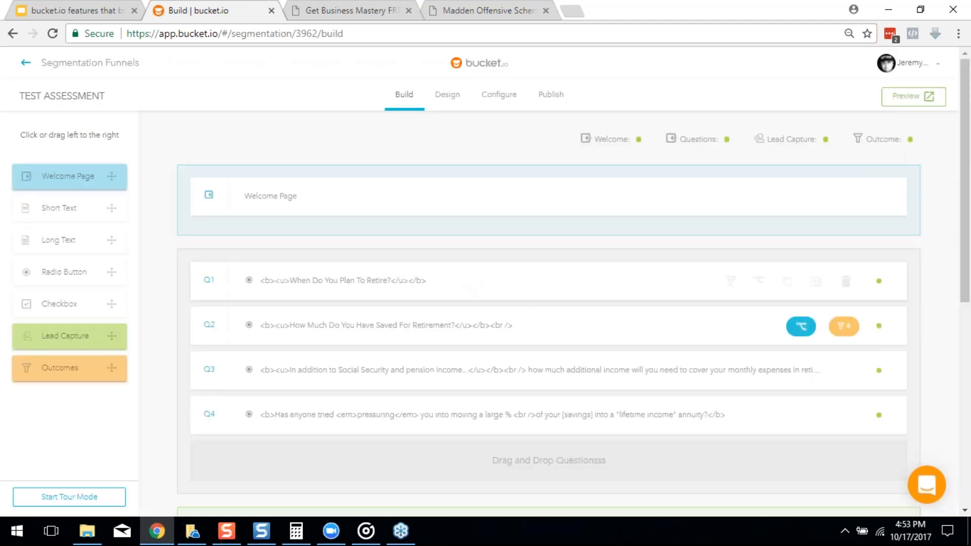
Expand Q4 about being pressured into a lifetime income annuity and highlight the [savings] placeholder in its question name.
scroll(672, 304, "down", 2)
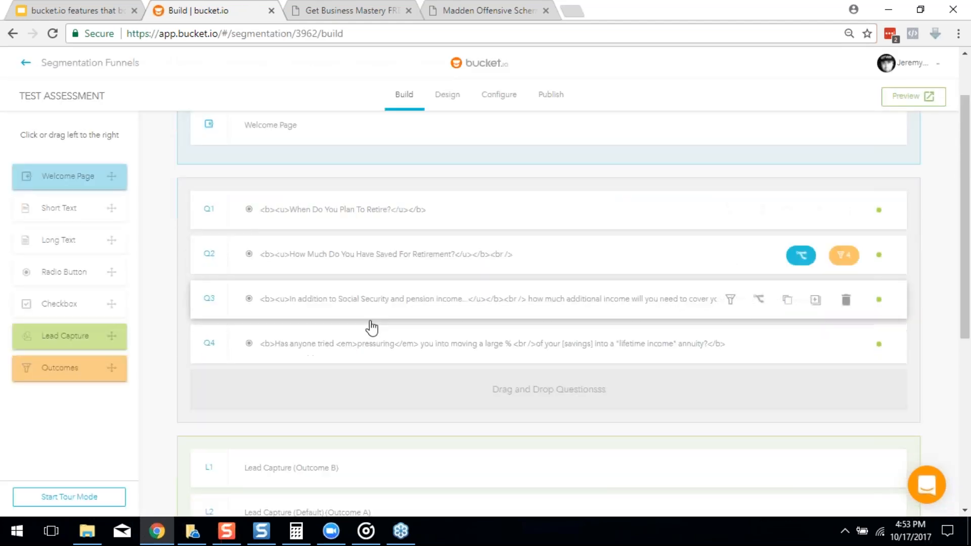
left_click(398, 356)
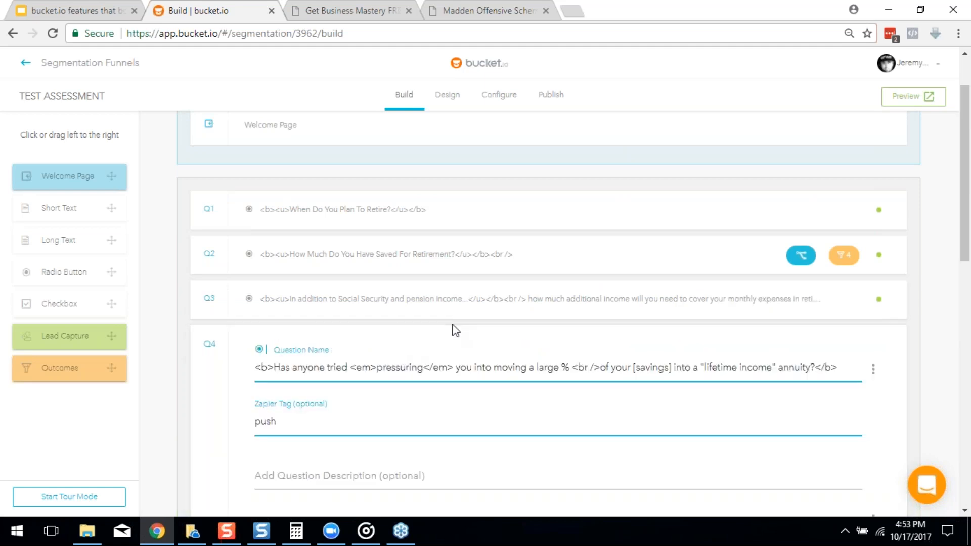
scroll(453, 330, "down", 2)
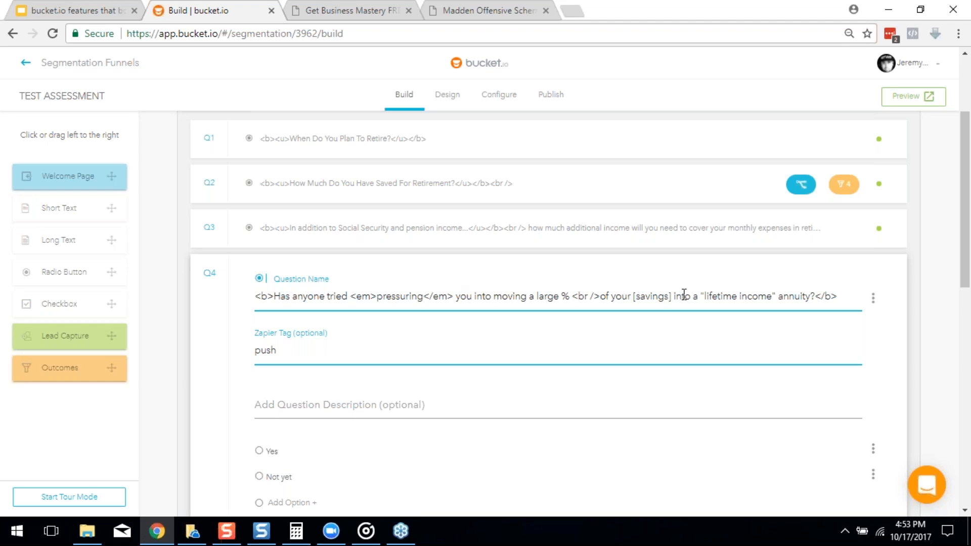
left_click_drag(671, 298, 636, 300)
left_click(633, 300)
scroll(648, 371, "down", 5)
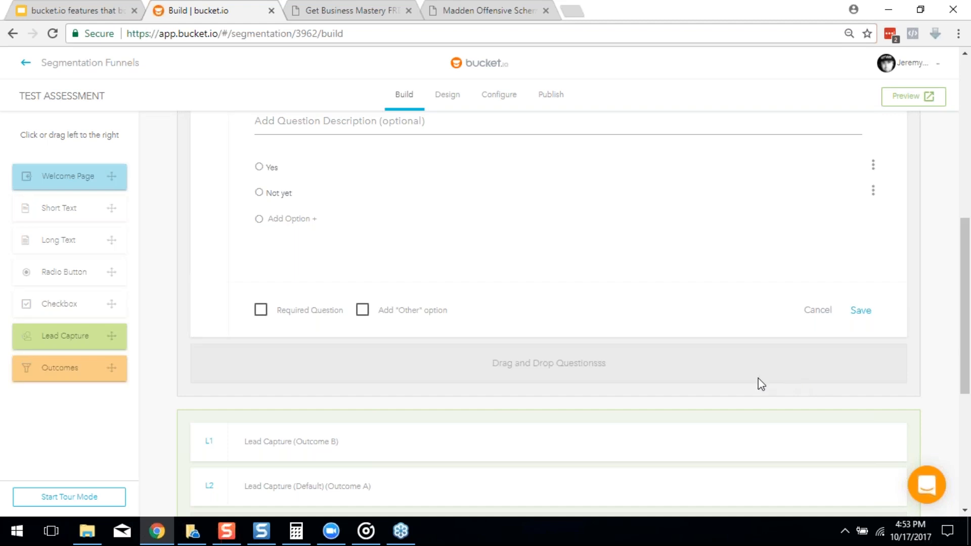
scroll(761, 385, "up", 7)
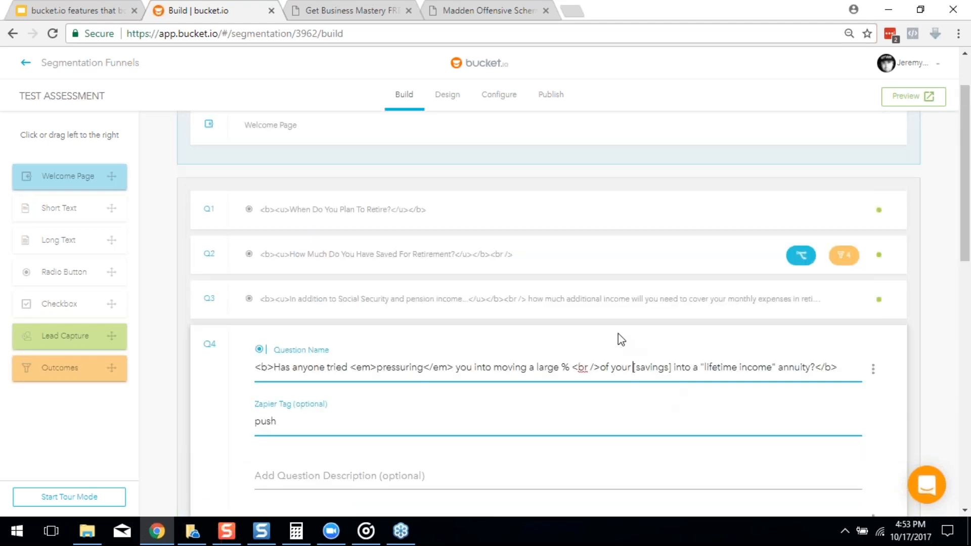
Expand Q3 and examine the HTML tags and additional-income wording in its question name, returning to Q4 below.
left_click(570, 312)
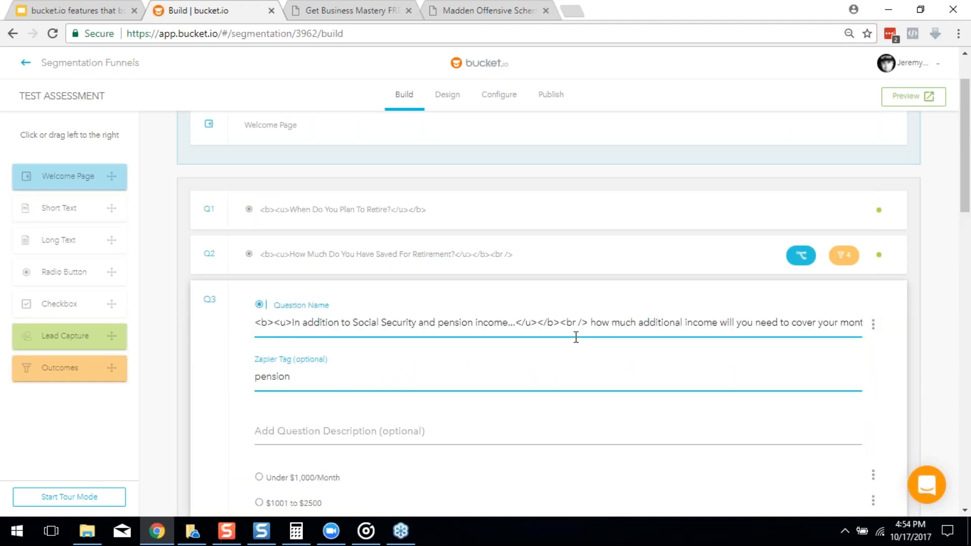
left_click_drag(583, 322, 669, 322)
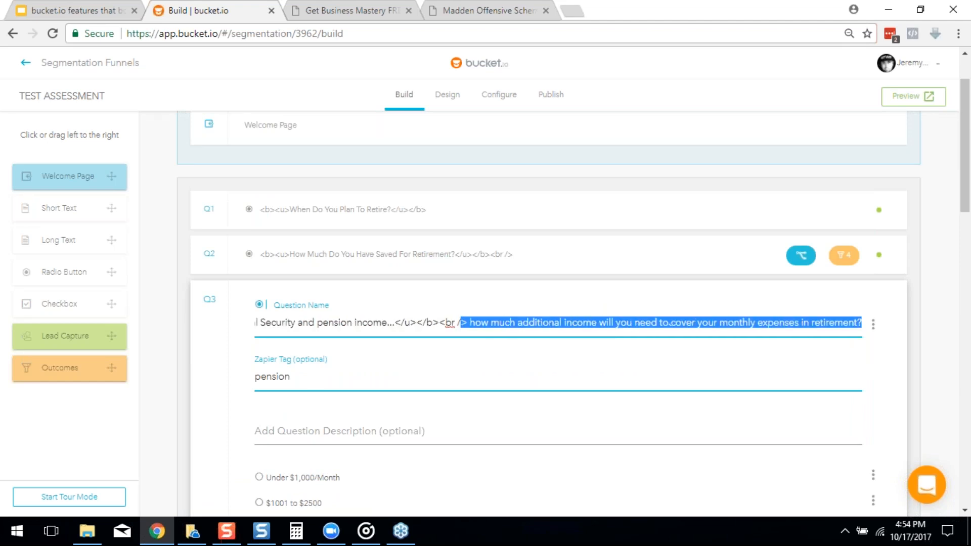
left_click(329, 323)
left_click_drag(315, 324, 243, 324)
left_click(477, 335)
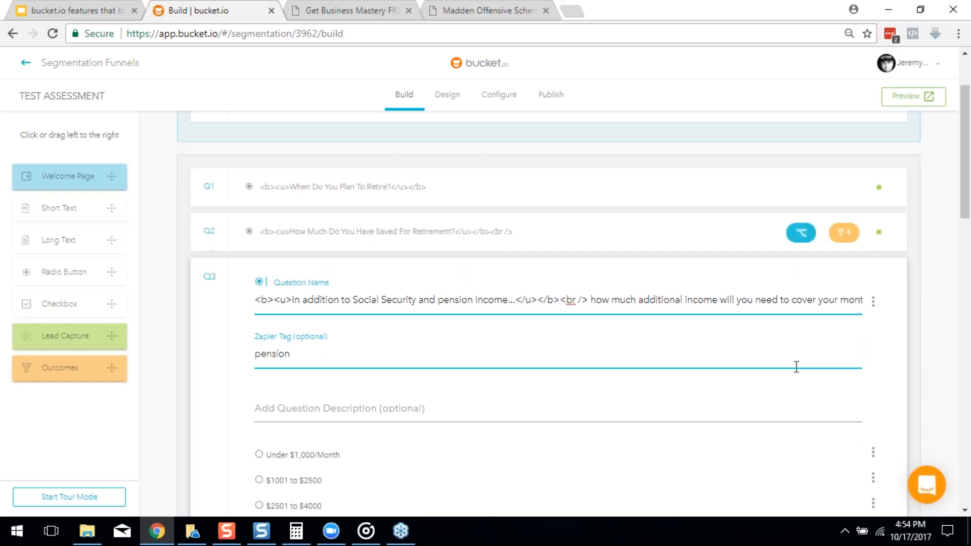
scroll(796, 364, "down", 7)
scroll(544, 423, "down", 4)
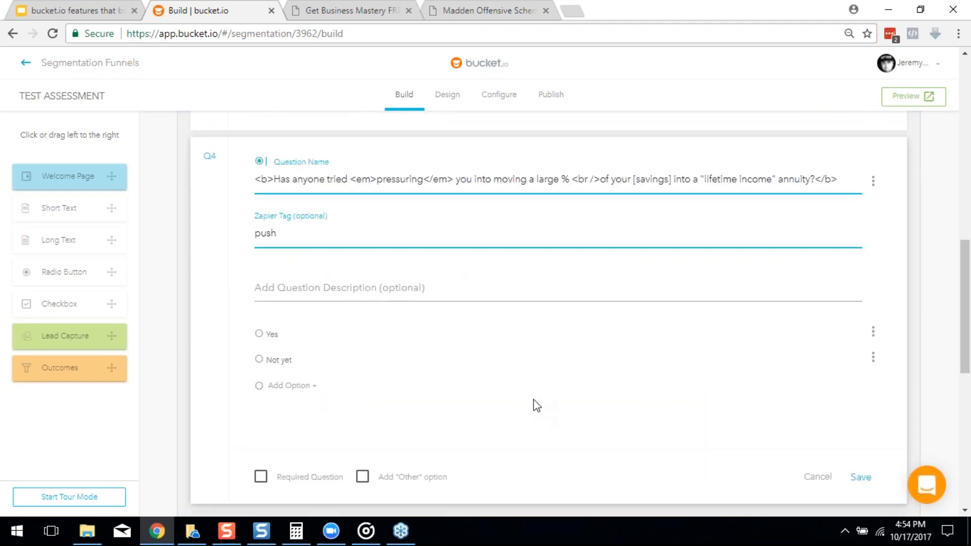
Preview the TEST ASSESSMENT funnel and start its quiz from the welcome page.
left_click(927, 96)
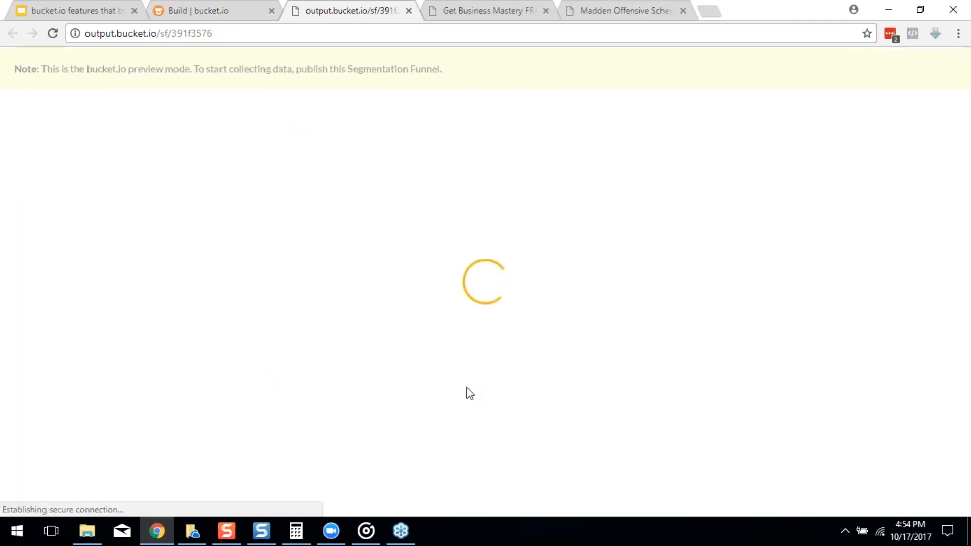
scroll(471, 369, "down", 3)
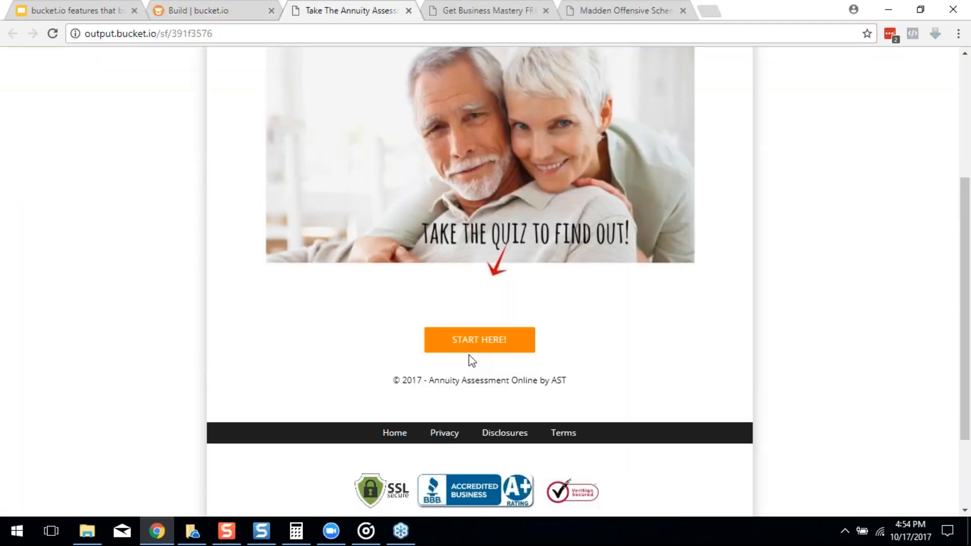
left_click(477, 338)
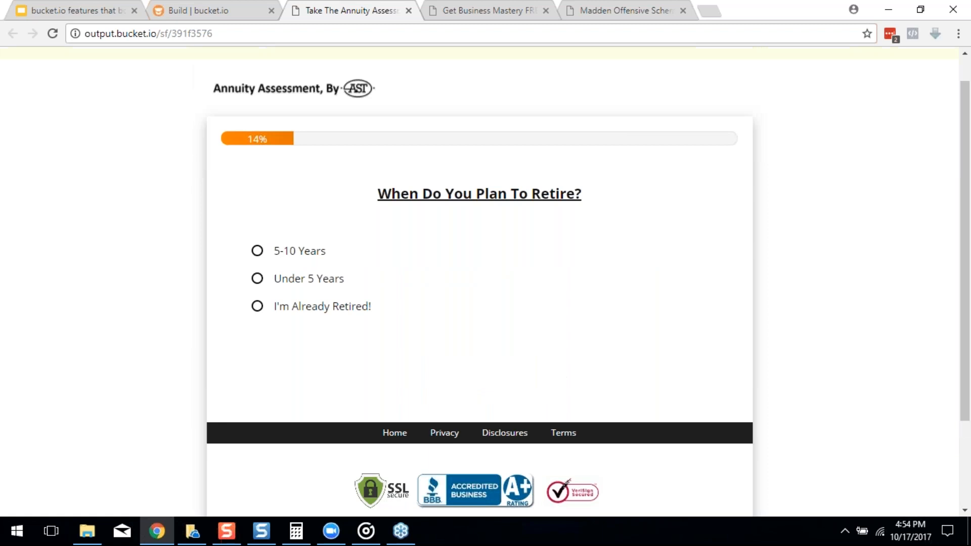
Answer the quiz with 5-10 Years, $500,000 to $1million, $1001 to $2500 and Yes, highlighting the inserted savings value in the last question.
left_click(257, 251)
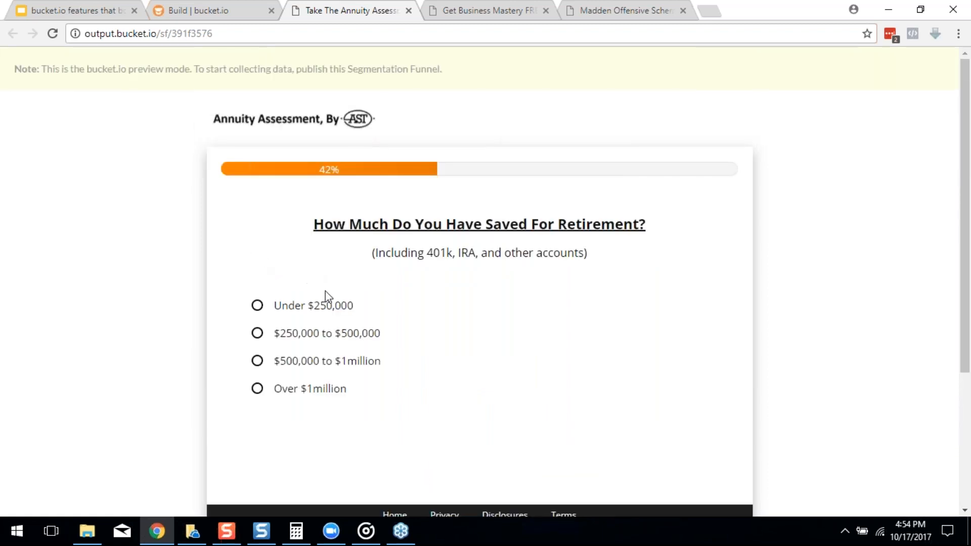
left_click(257, 361)
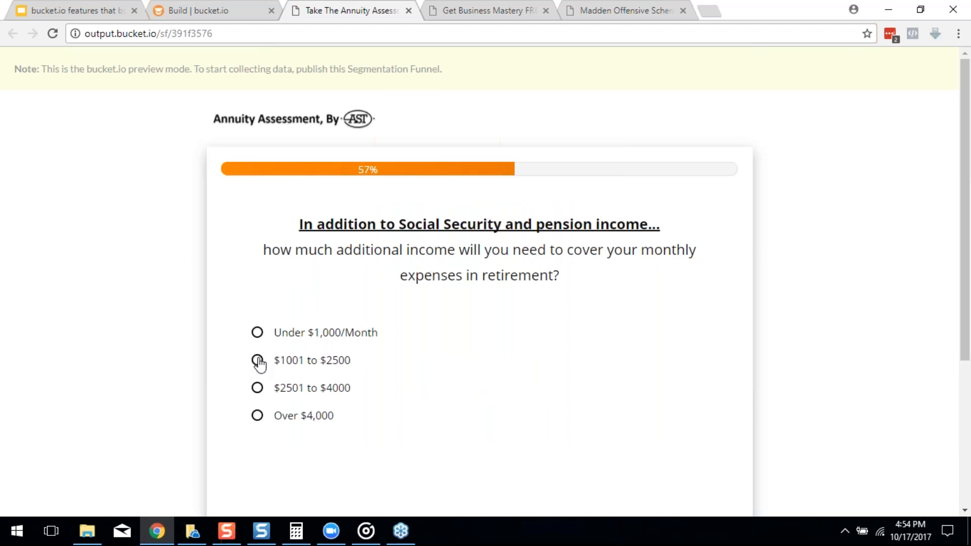
left_click(258, 361)
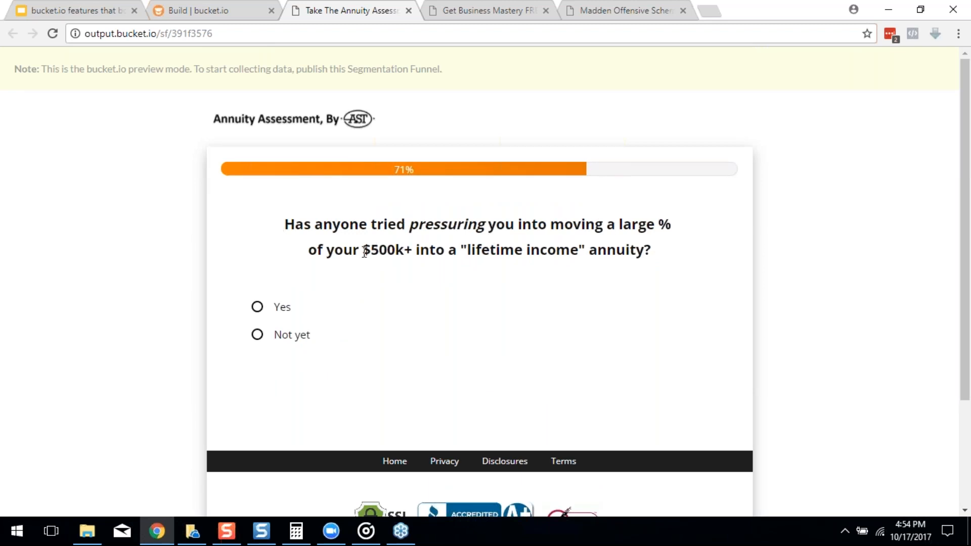
left_click_drag(362, 251, 413, 251)
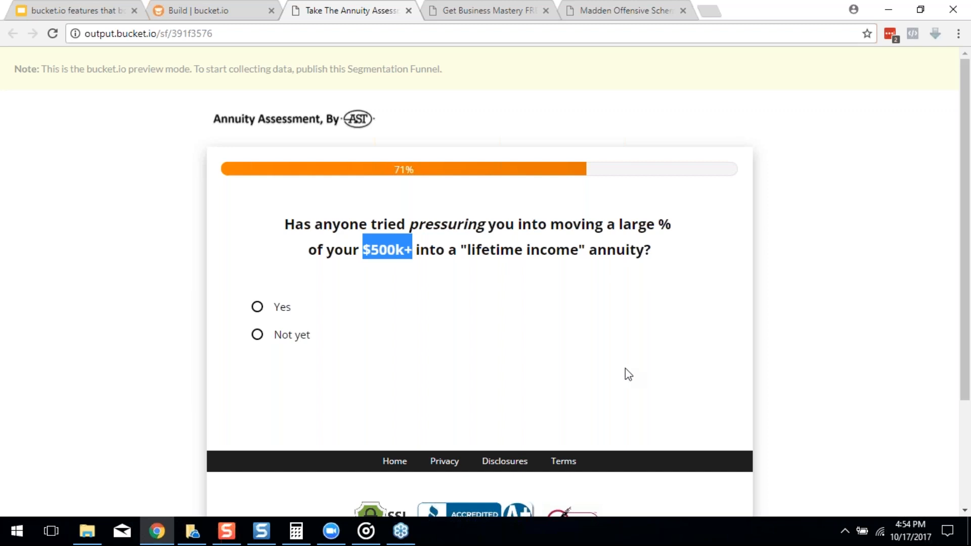
left_click(258, 308)
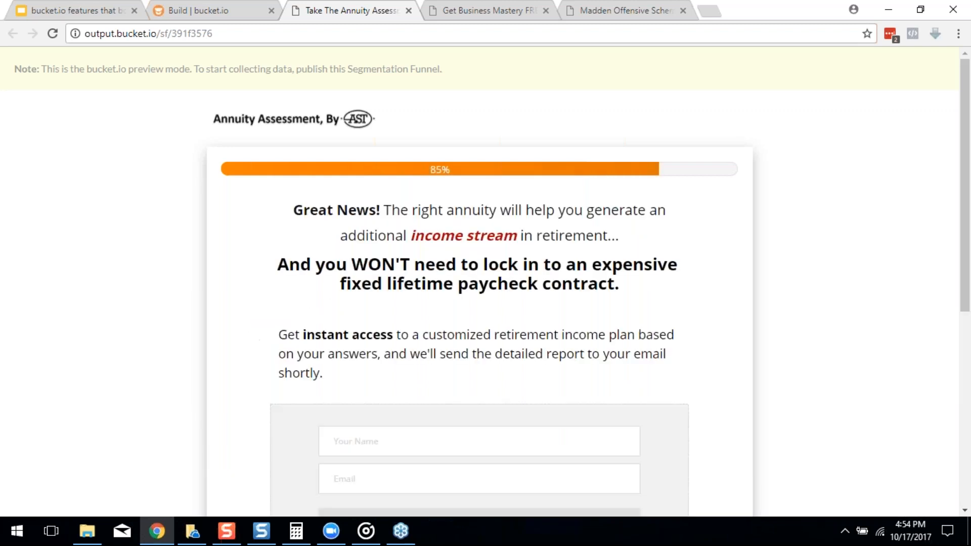
Return to the funnel builder and highlight the [savings] placeholder in Q4's question name again.
left_click(224, 6)
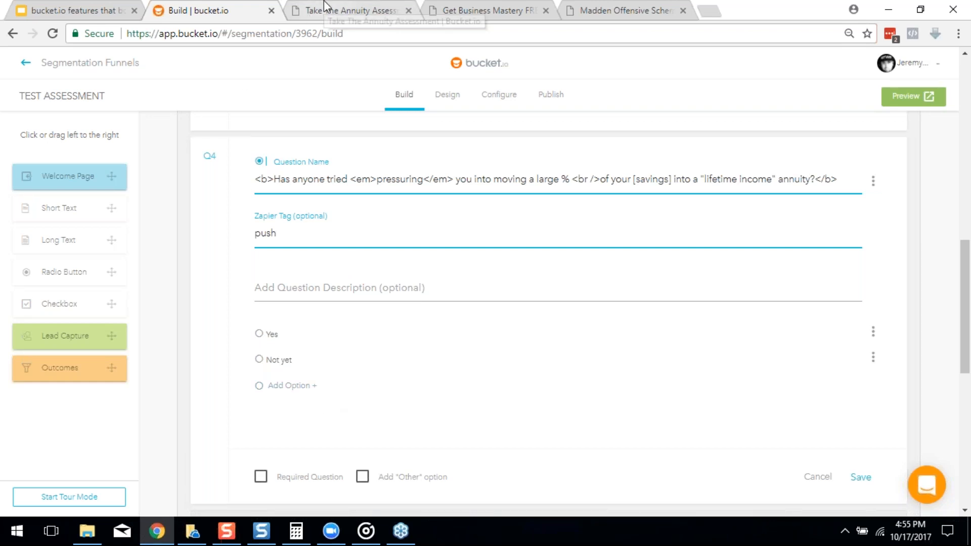
left_click(248, 125)
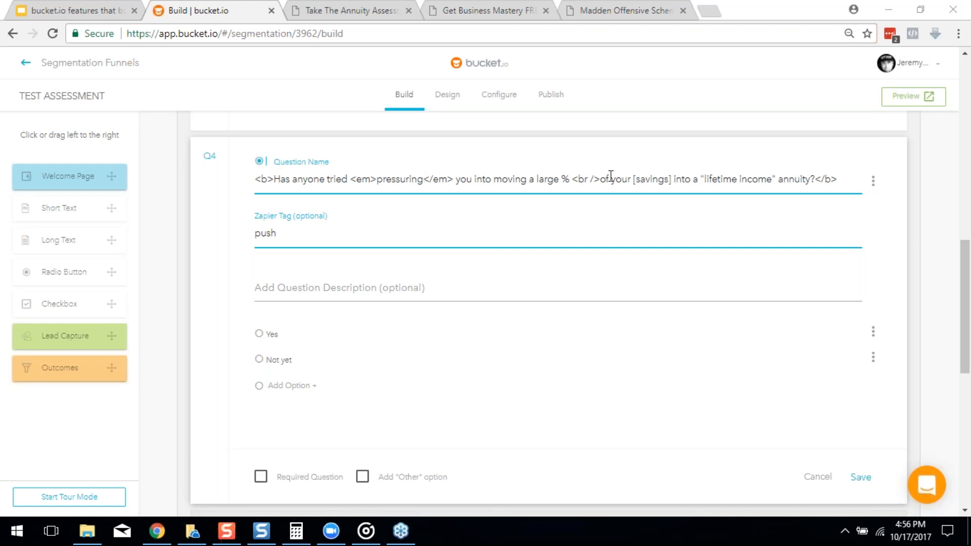
left_click(634, 180)
left_click_drag(634, 180, 673, 182)
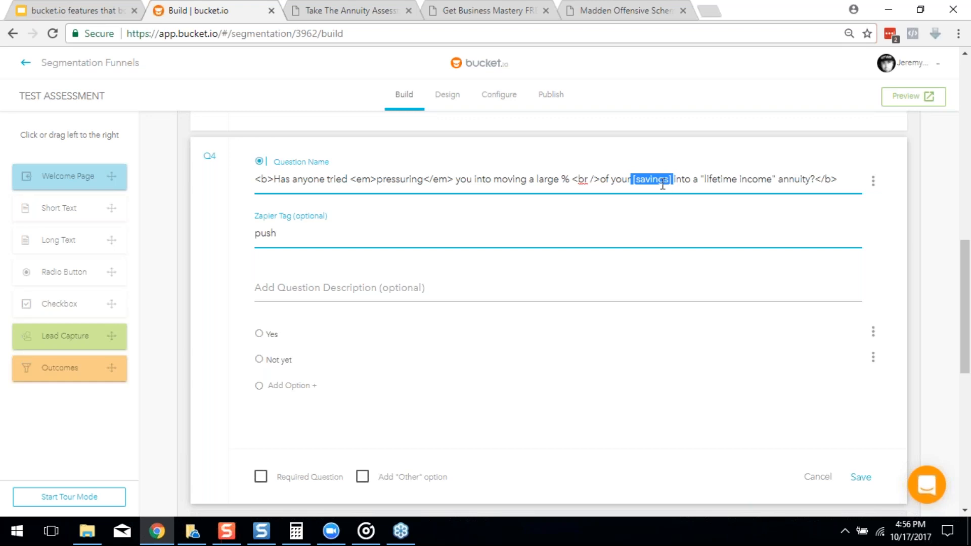
left_click(638, 180)
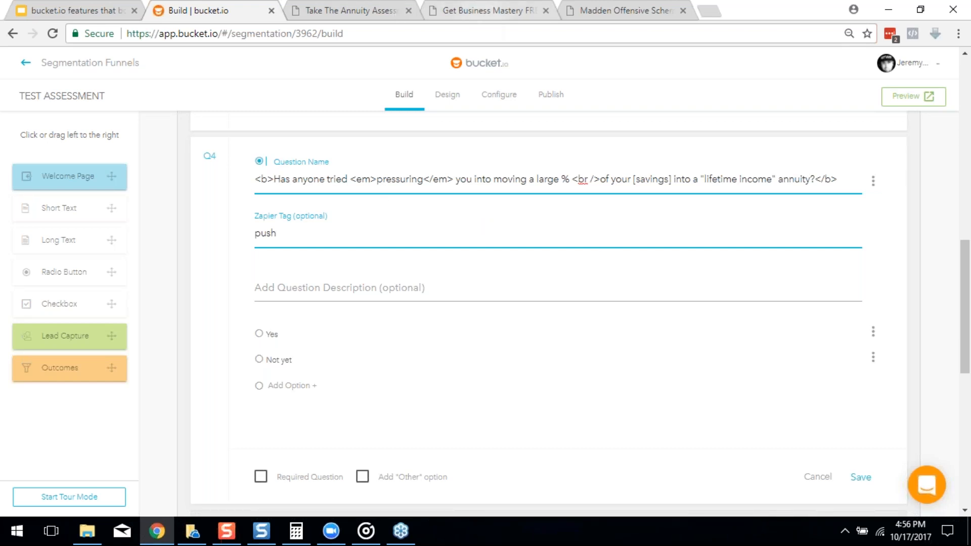
Open the TEST ASSESSMENT funnel's Field Logic settings and add another field column to the Q2 retirement savings mapping.
left_click(508, 102)
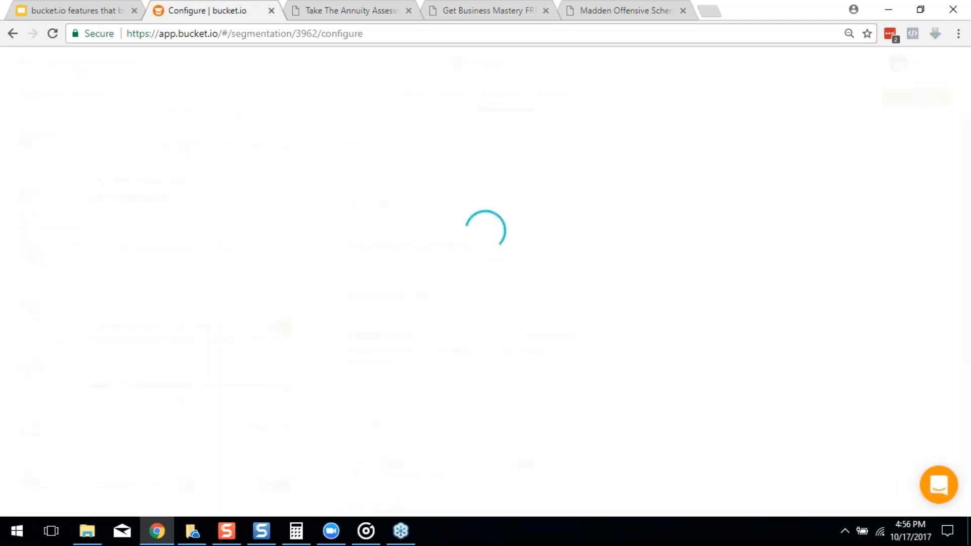
mouse_move(12, 273)
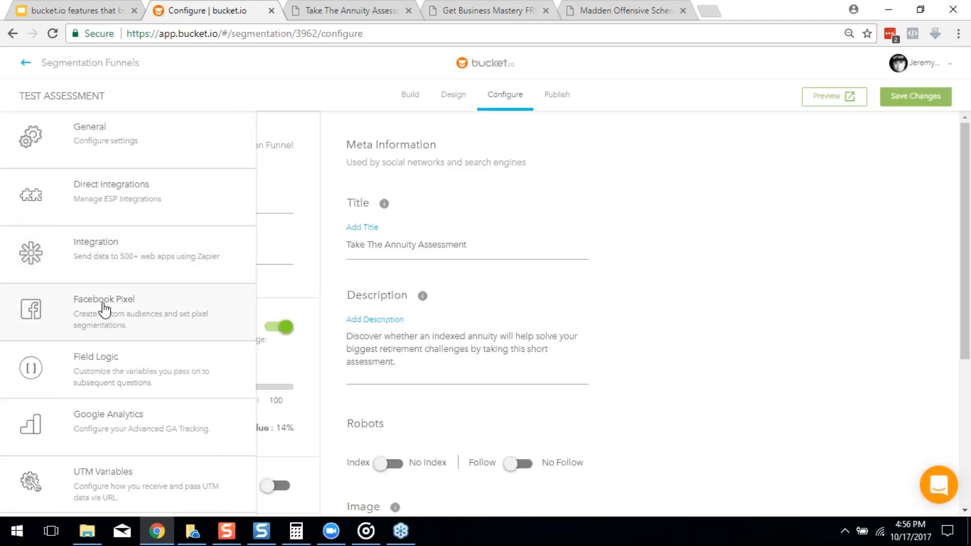
left_click(122, 375)
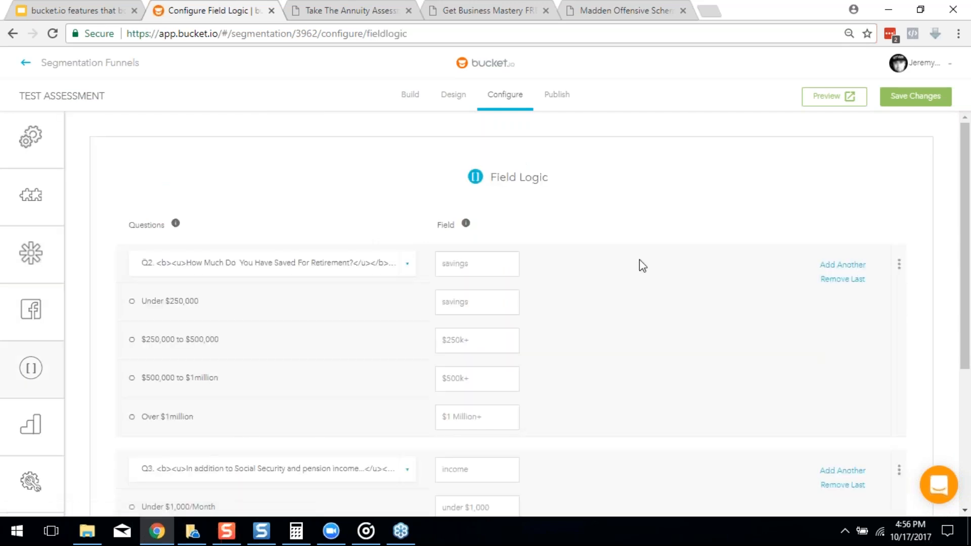
left_click(850, 265)
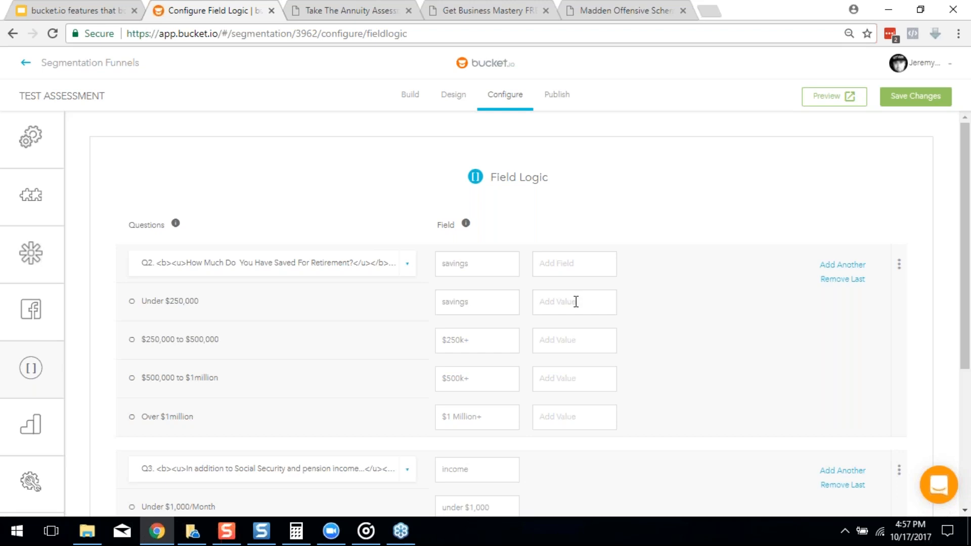
Set the new second field's value for the Under $250,000 answer to "Less than $250,000".
left_click(544, 292)
type("Less than $3")
key("BackSpace")
type("250,000")
Name the second field of the Q2 retirement savings mapping "savingslong".
left_click(585, 267)
type("syaings long")
key("BackSpace")
key("BackSpace")
key("BackSpace")
key("BackSpace")
key("BackSpace")
type("long")
left_click(549, 264)
key("BackSpace")
key("Left")
type("a")
scroll(650, 303, "down", 4)
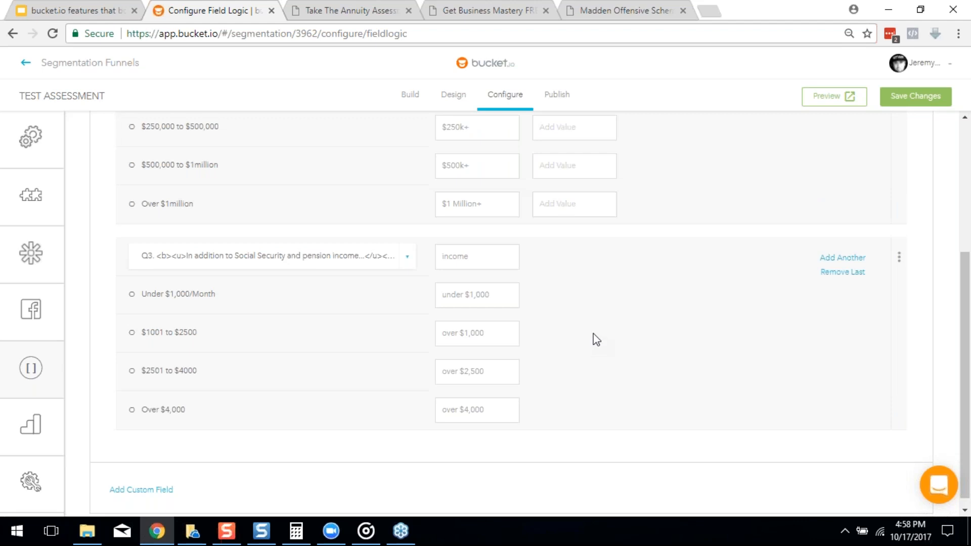
scroll(596, 340, "up", 4)
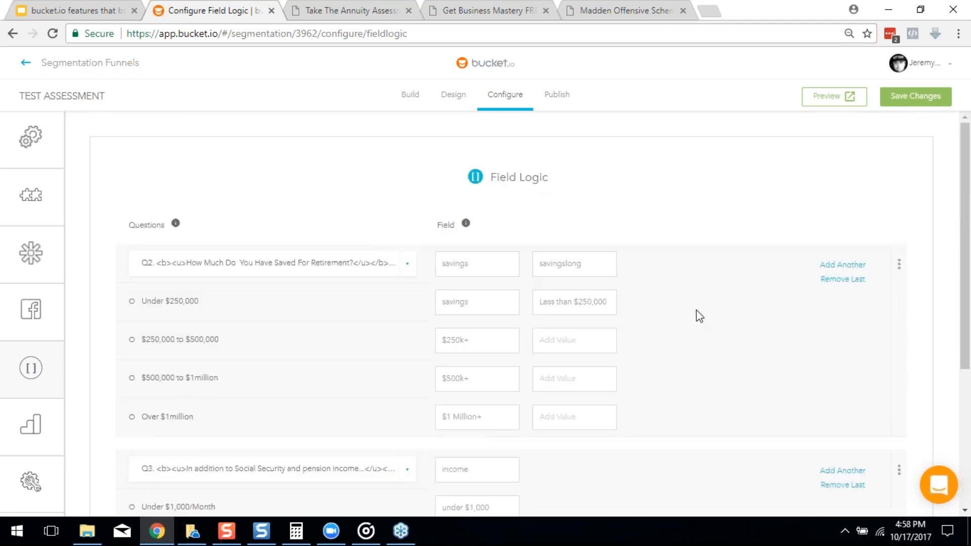
Add a third field column to the Q2 mapping and rename the second field "savingcapital".
left_click(827, 267)
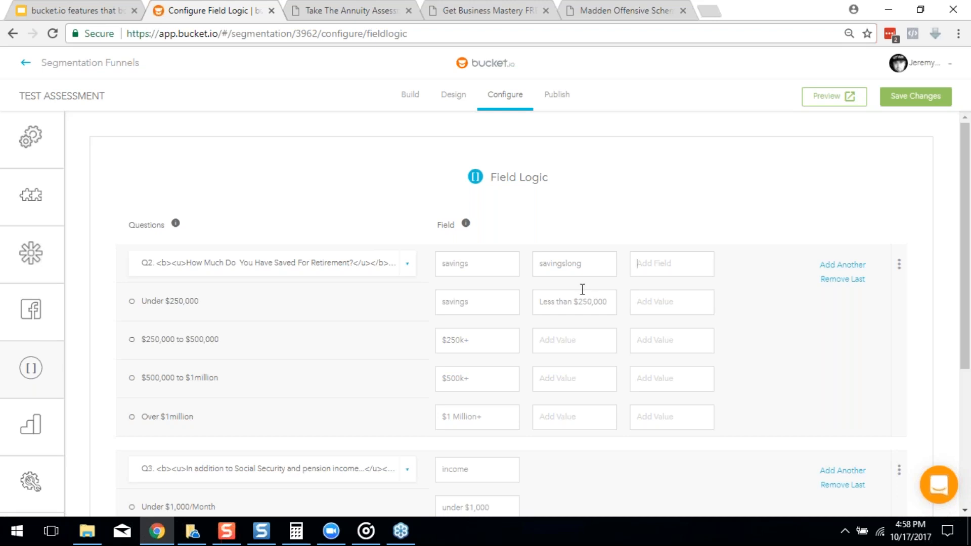
left_click(590, 262)
key("BackSpace")
key("BackSpace")
key("BackSpace")
key("BackSpace")
type("capital")
Set the savings field's value for Under $250,000 to "humble savings" and highlight the savings field name.
left_click_drag(486, 304, 434, 311)
type("humble savings")
left_click_drag(479, 263, 441, 263)
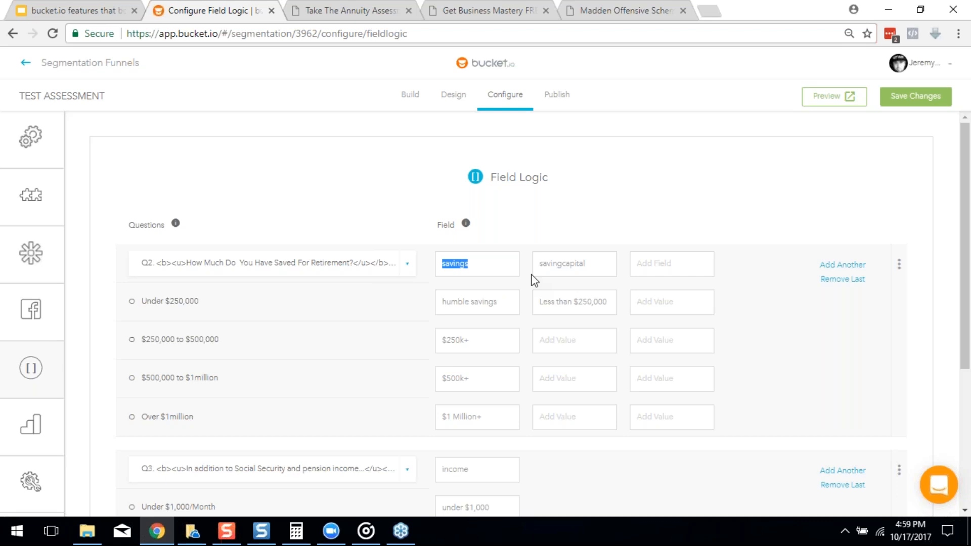
left_click(503, 302)
double_click(465, 262)
left_click(595, 260)
left_click(494, 263)
Name the third field "savingnumber" and delete the leading L from the savingcapital value for Under $250,000.
left_click(682, 264)
type("savingnumber")
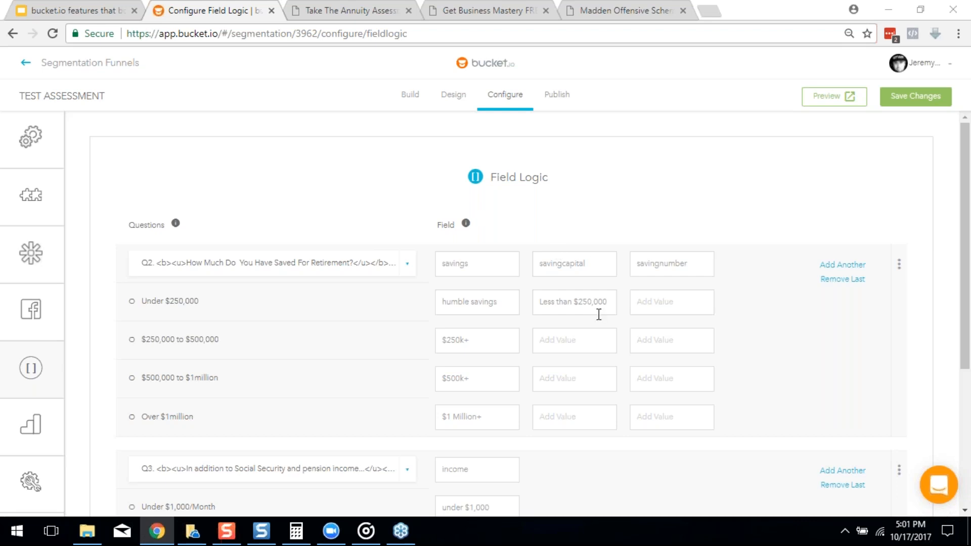
left_click(543, 301)
type("l h")
key("BackSpace")
key("BackSpace")
key("BackSpace")
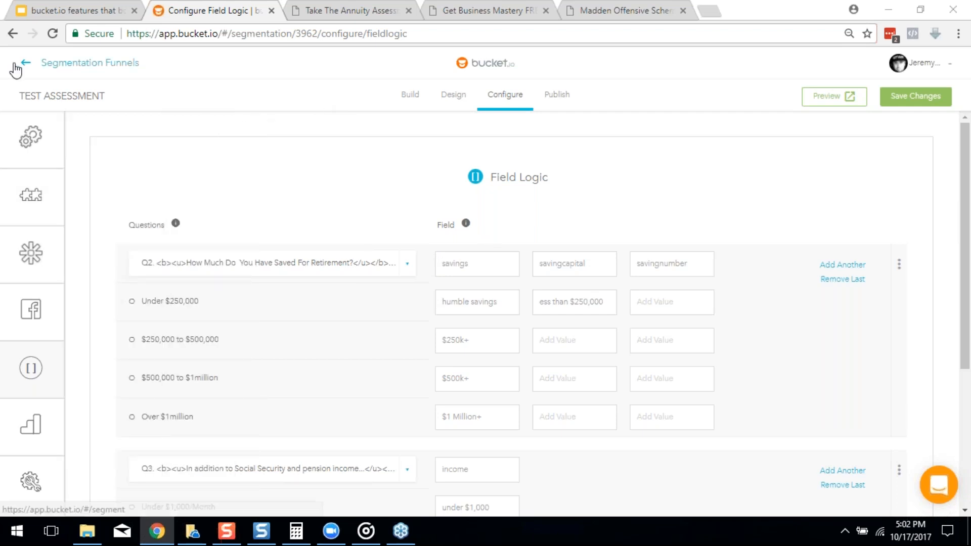
Leave the funnel, open the bucket.io Help Desk and look through the Webinar Replay Videos collection.
left_click(24, 62)
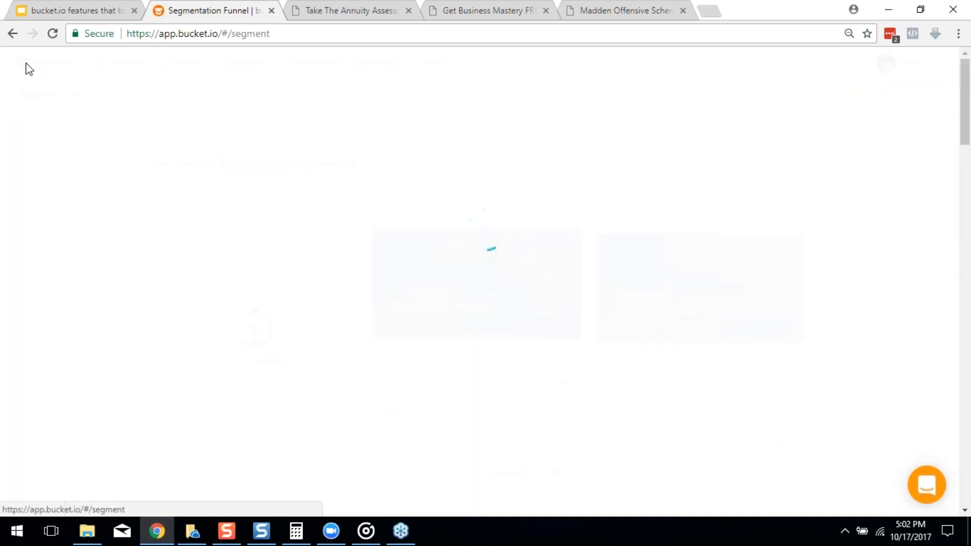
left_click(434, 64)
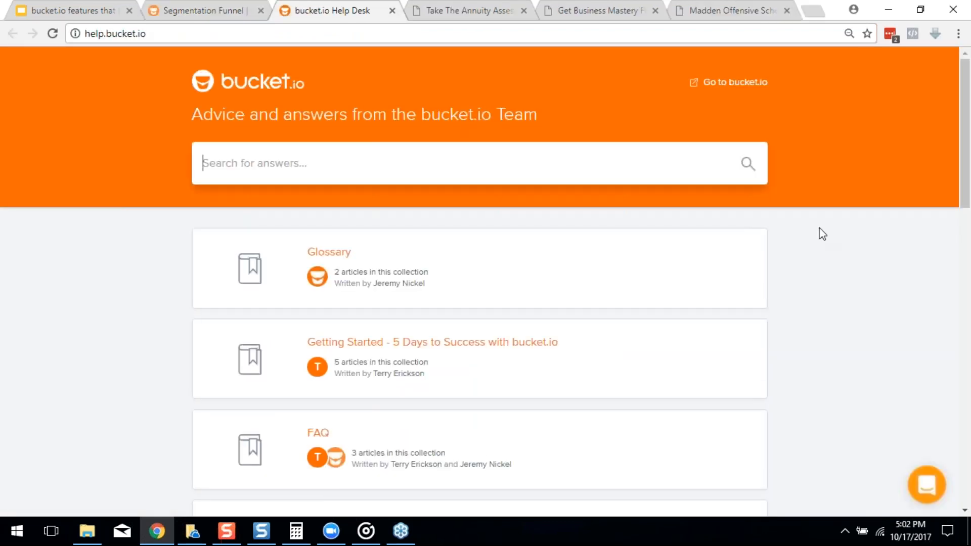
scroll(804, 316, "down", 1)
scroll(804, 317, "down", 8)
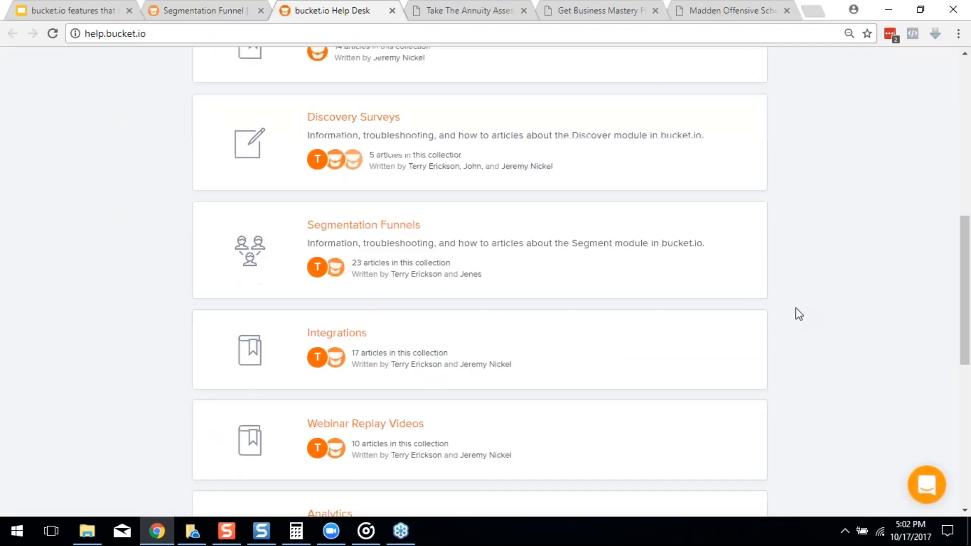
scroll(798, 314, "down", 2)
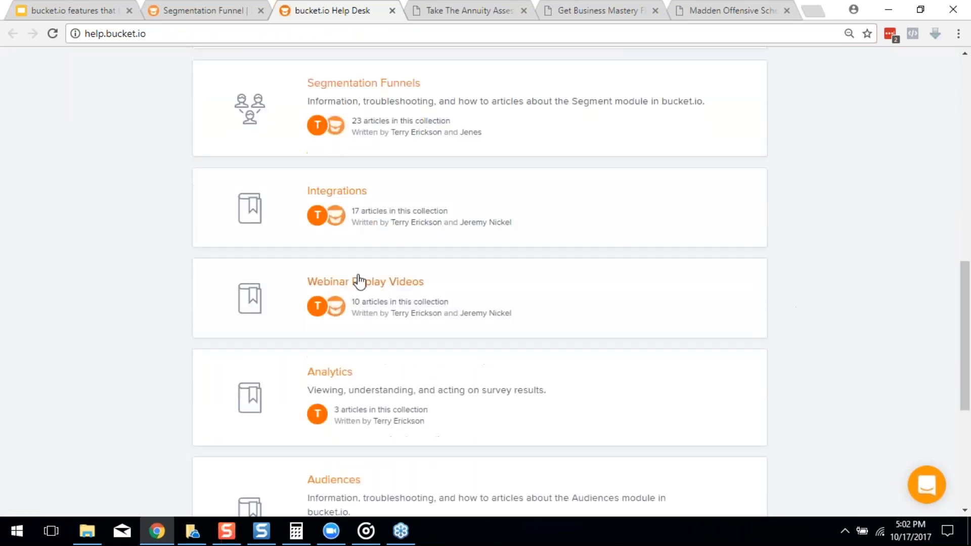
left_click(359, 281)
scroll(711, 330, "down", 10)
scroll(713, 330, "down", 4)
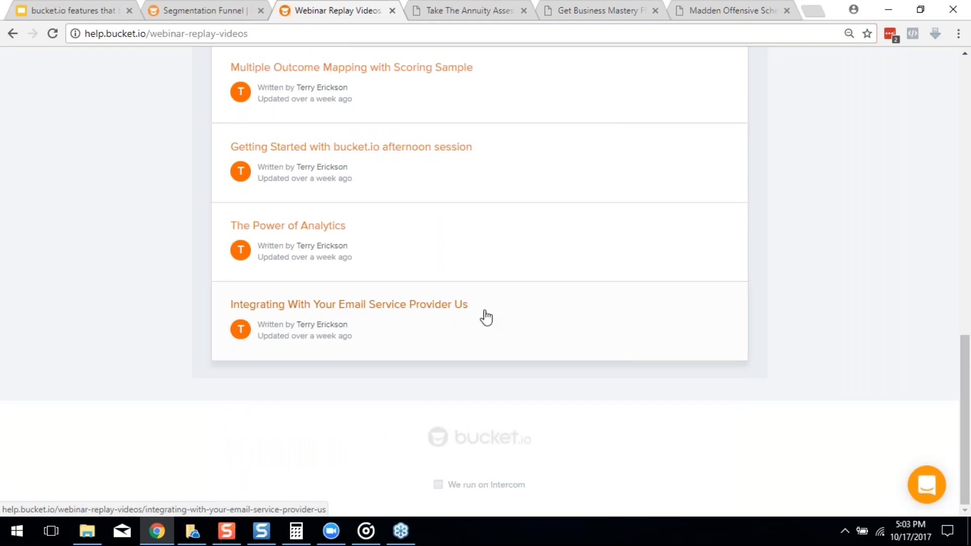
scroll(486, 317, "up", 15)
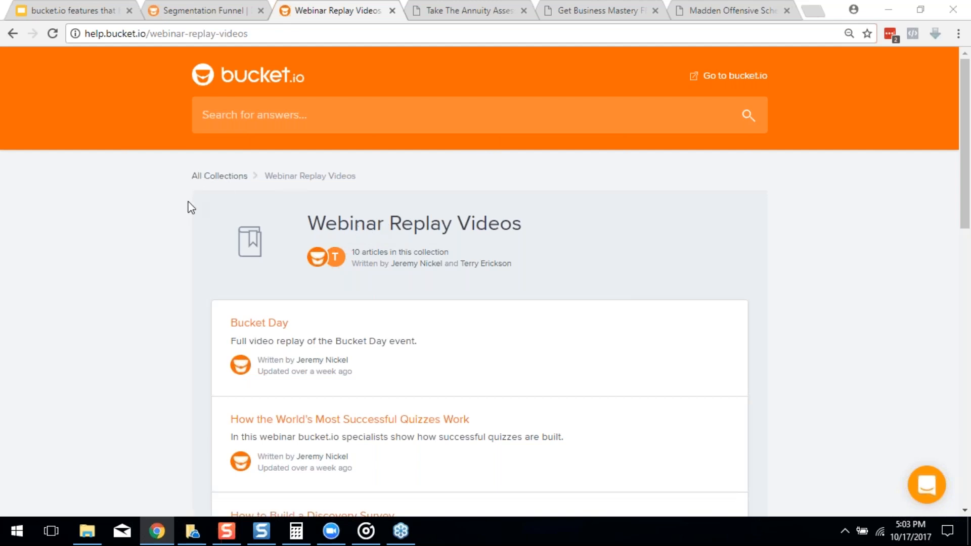
Return to the segmentation funnels list, edit the existing Copy of Madden Offense Quiz funnel and expand its Q1 question.
left_click(198, 10)
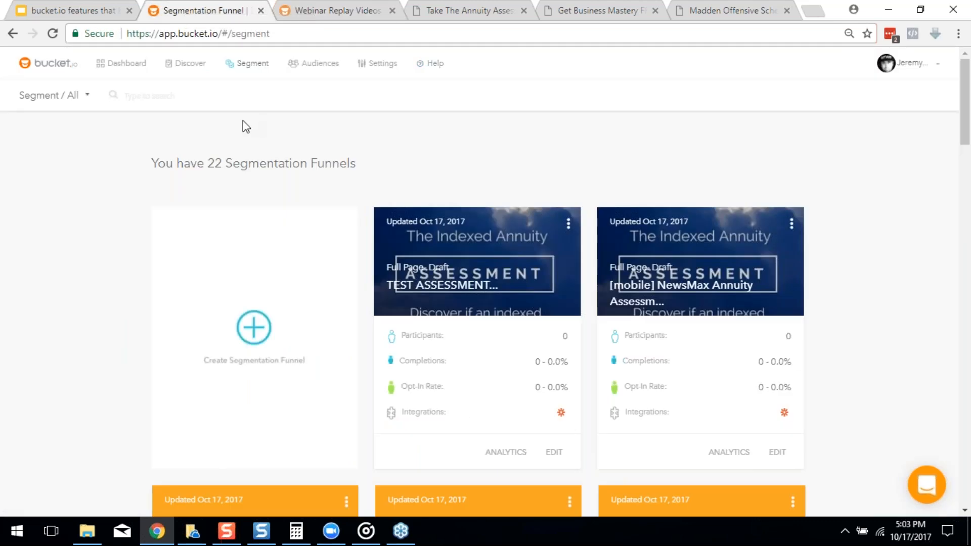
scroll(516, 147, "down", 4)
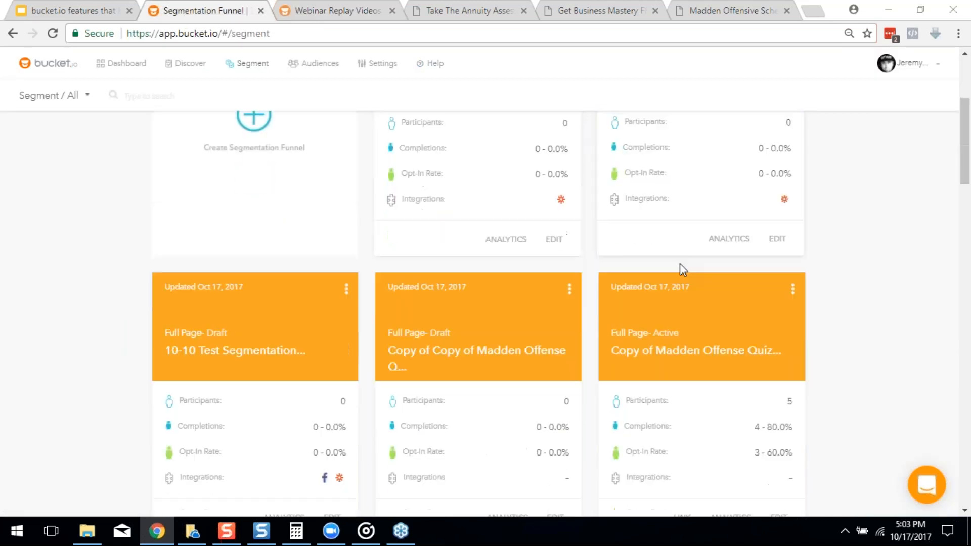
scroll(679, 263, "down", 4)
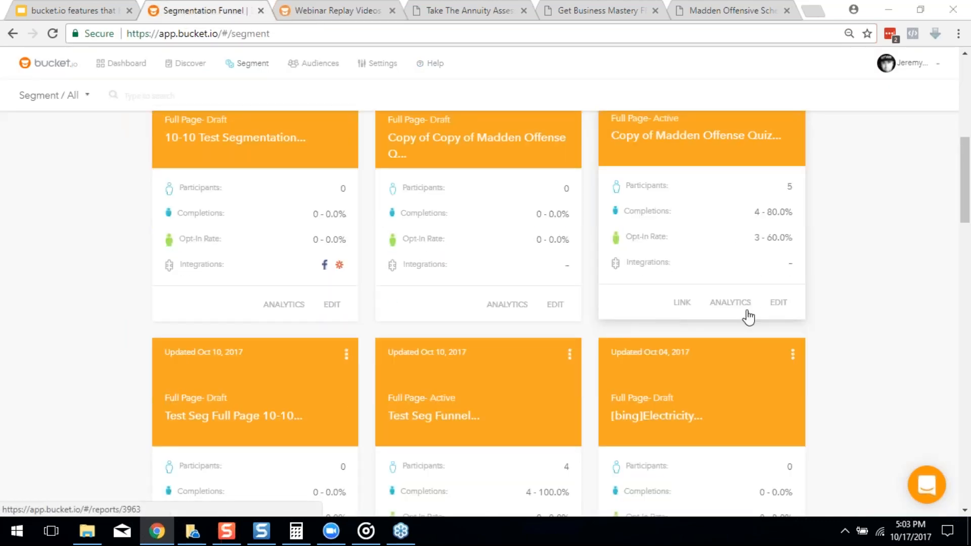
left_click(783, 306)
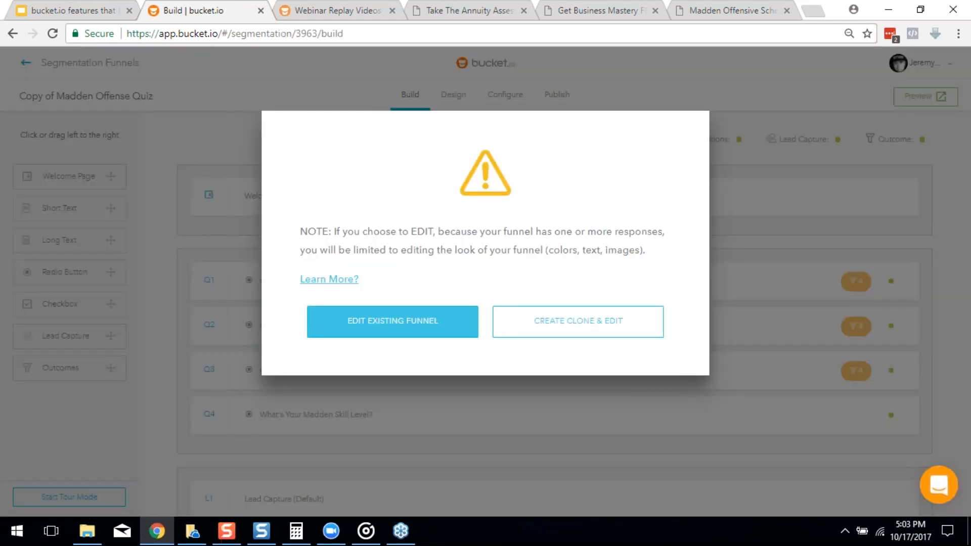
left_click(405, 328)
left_click(310, 284)
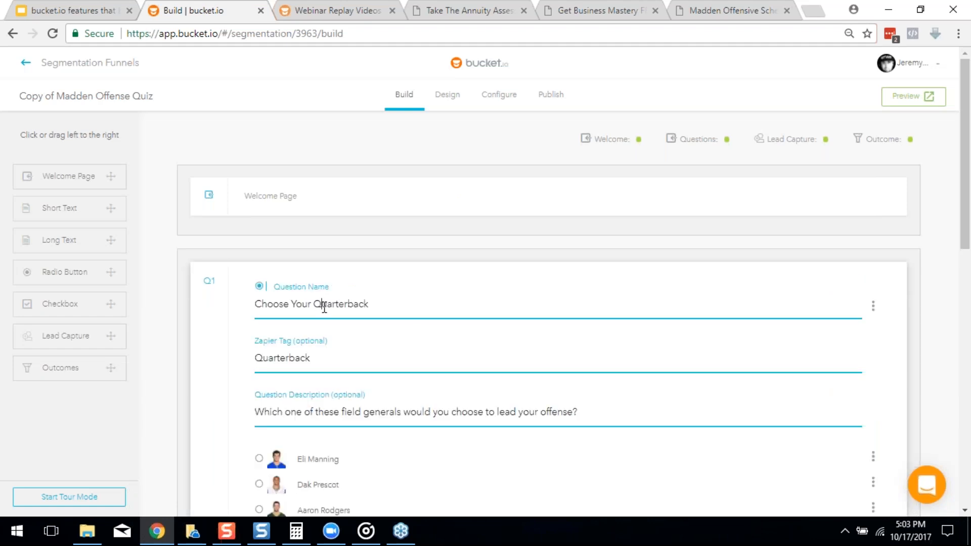
Open the quiz's Field Logic settings and select Q1. Choose Your Quarterback as the question to map.
left_click(499, 96)
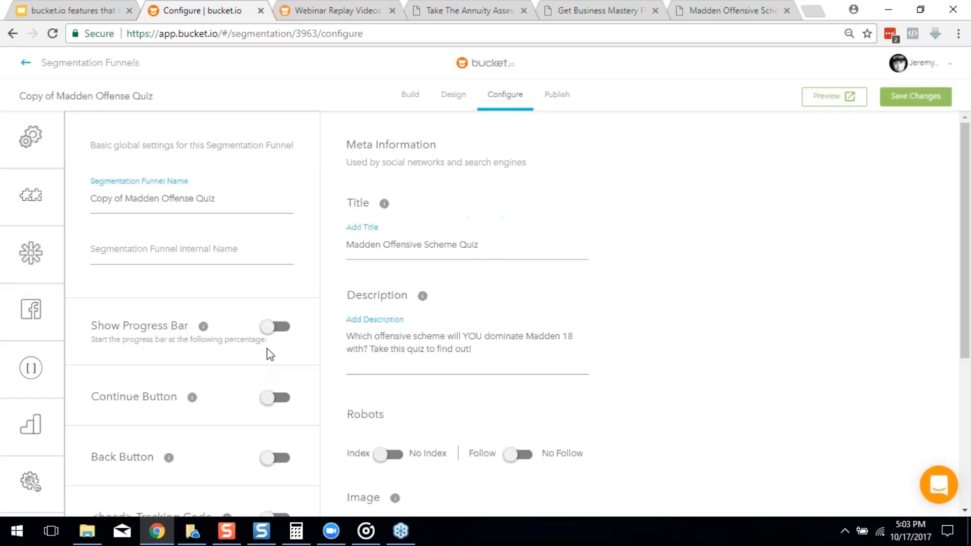
left_click(101, 369)
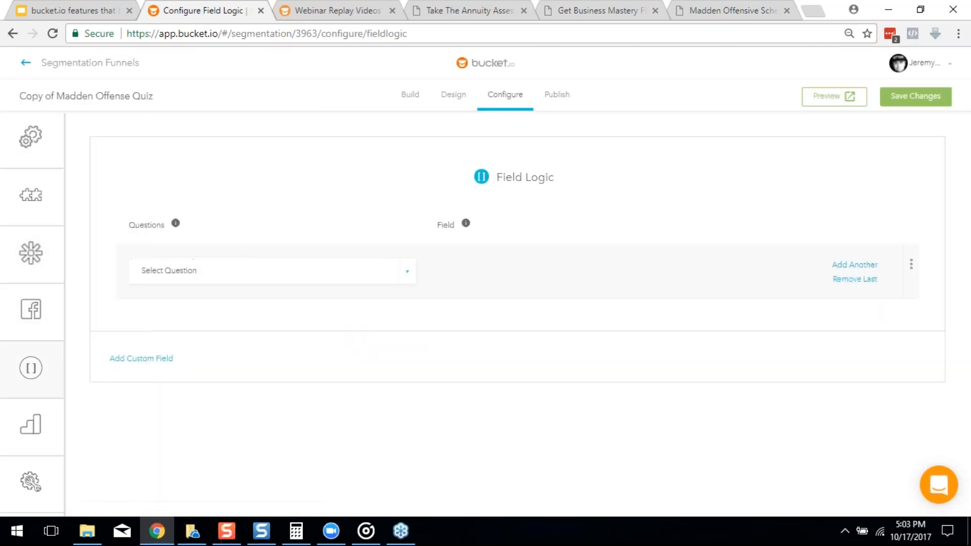
left_click(187, 282)
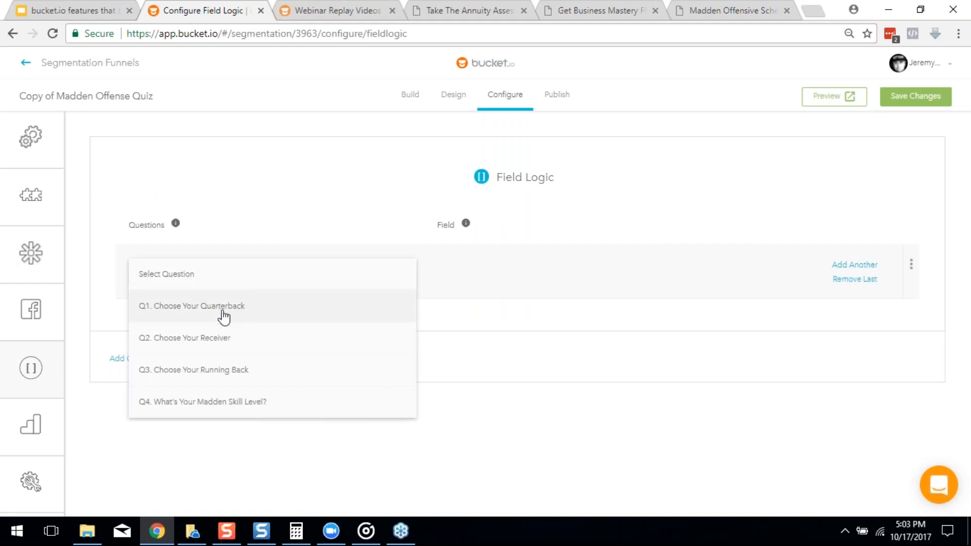
left_click(223, 316)
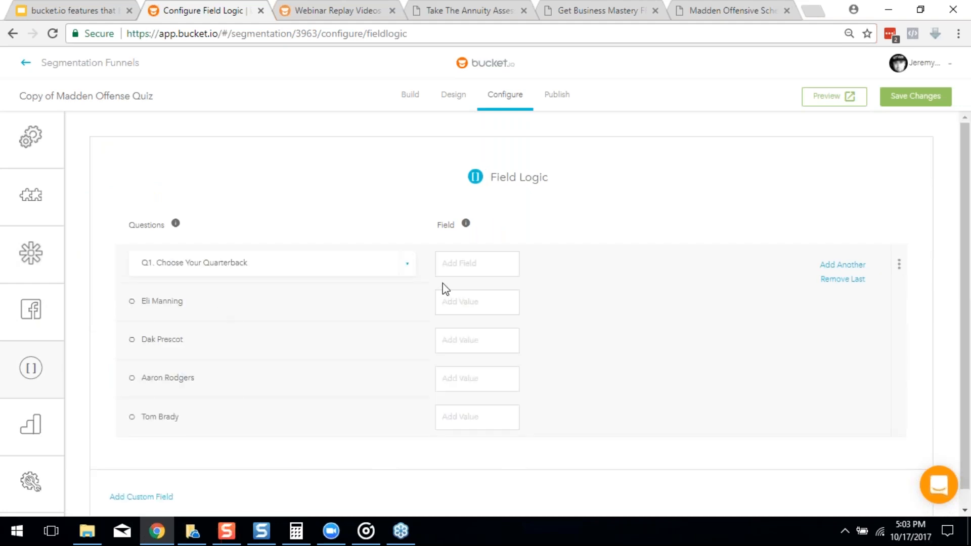
Name the Q1 field "qb", give the four quarterback answers the values Eli, Dak, Aaron and Tom, and save the changes.
left_click(451, 269)
type("qb")
left_click(475, 303)
type("Eli")
key("Tab")
type("D")
key("Tab")
type("Aa")
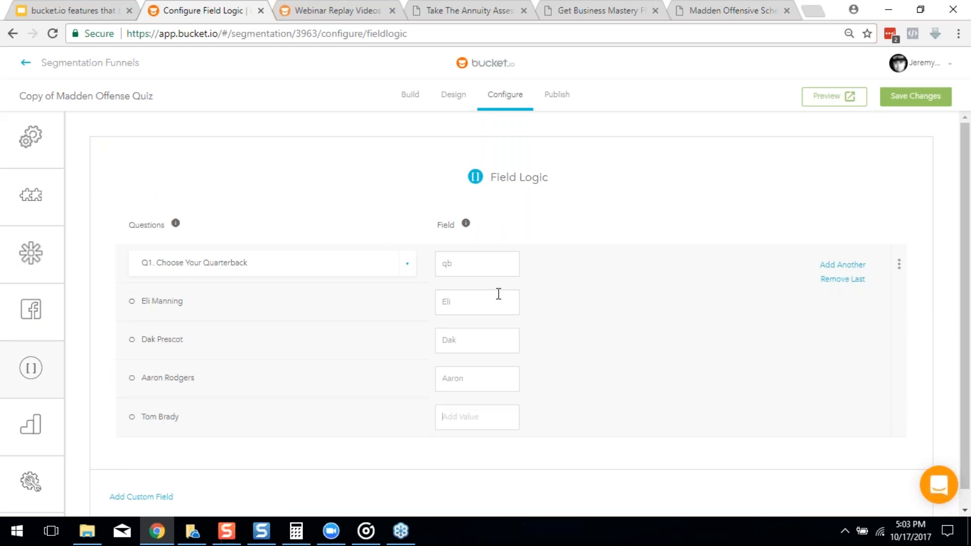
type("To")
scroll(635, 362, "down", 1)
left_click(915, 96)
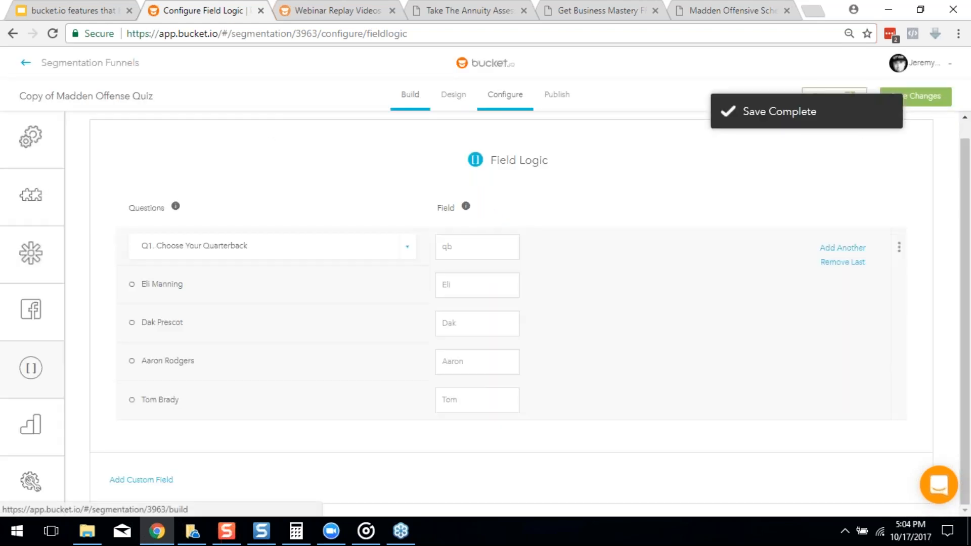
Edit the existing funnel's Q2 name to "Oh, you like [qb] do ya? Well now you get to Choose Your Receiver" and save the question.
left_click(416, 106)
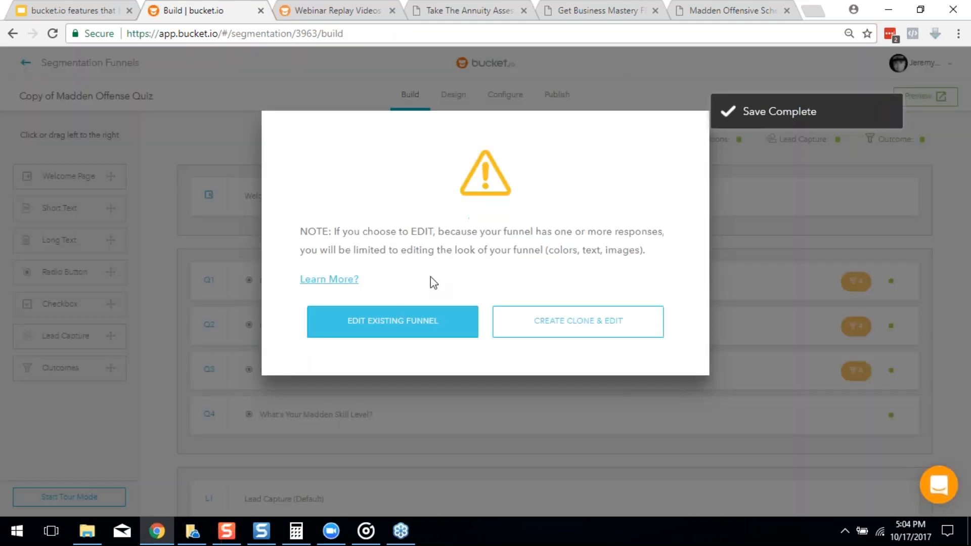
left_click(421, 321)
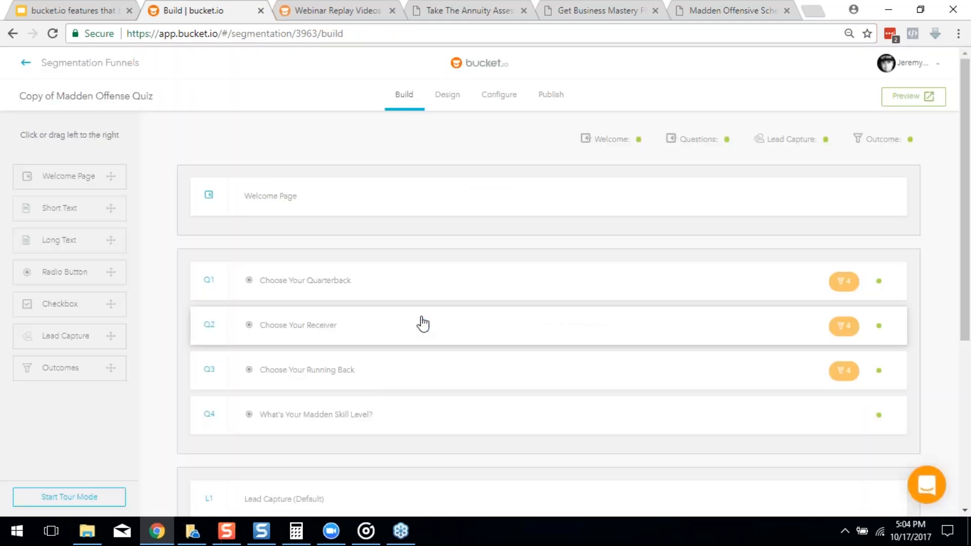
left_click(313, 330)
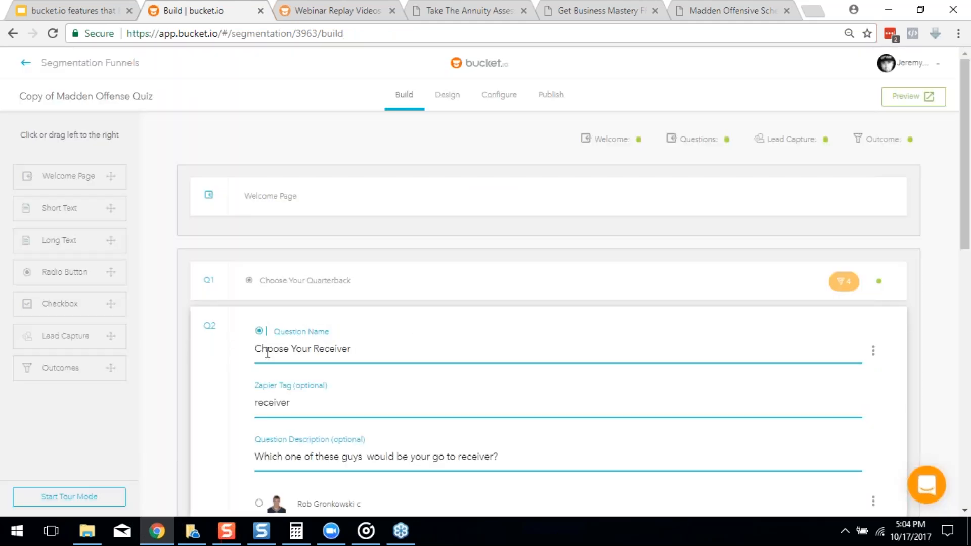
type("Oh, you like [")
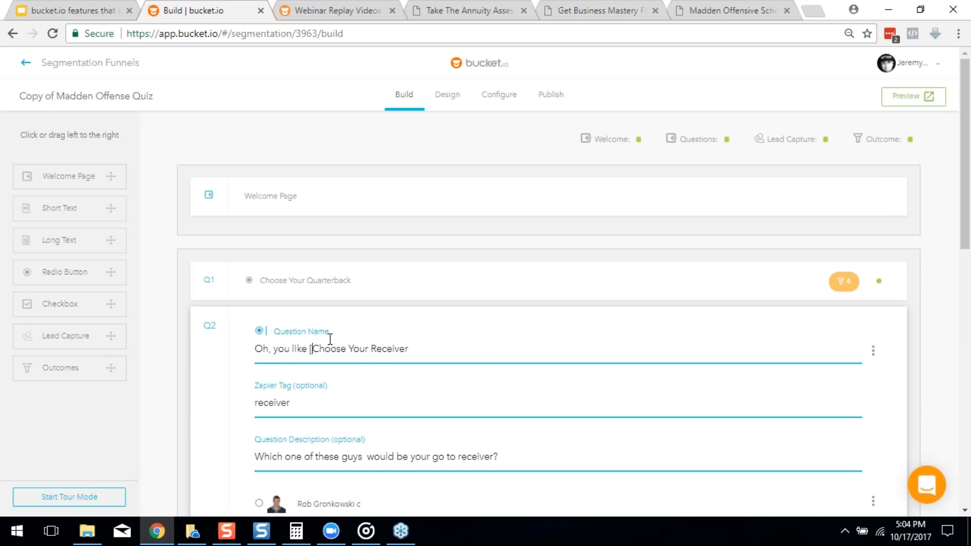
type("qb] do ya? ")
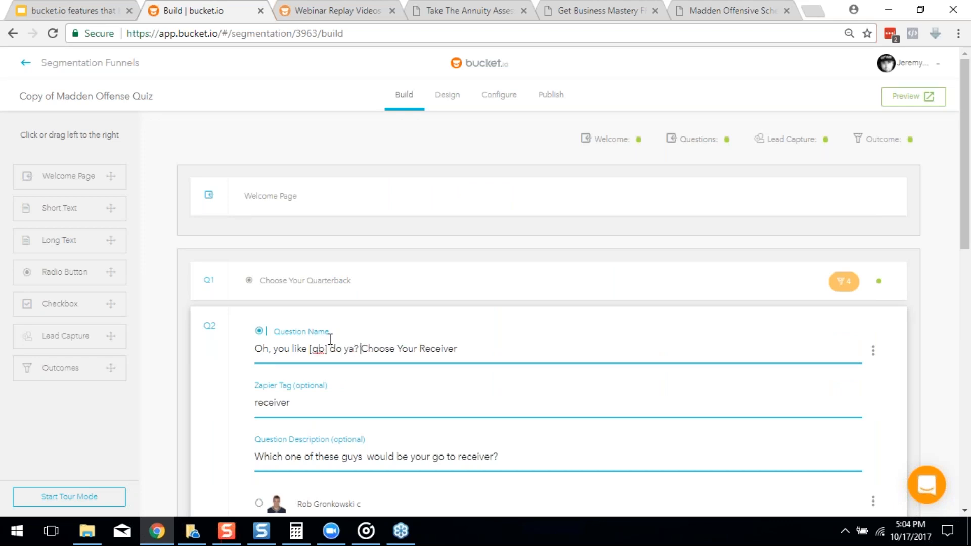
type("Well now")
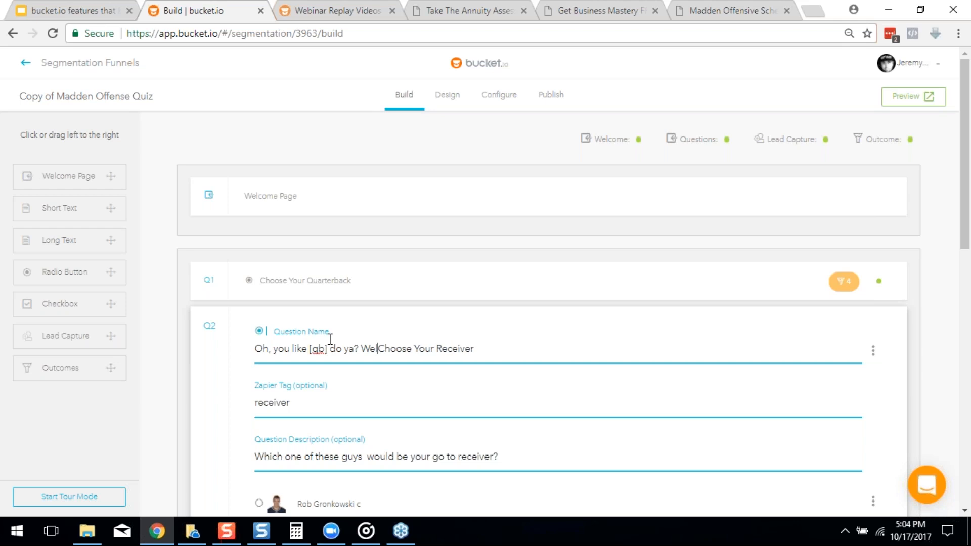
type(" you get to")
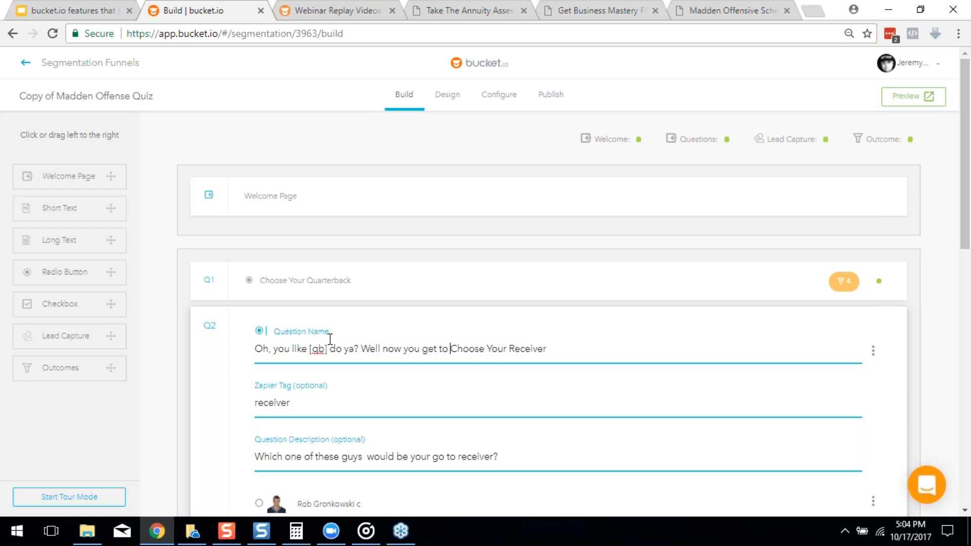
scroll(422, 370, "down", 3)
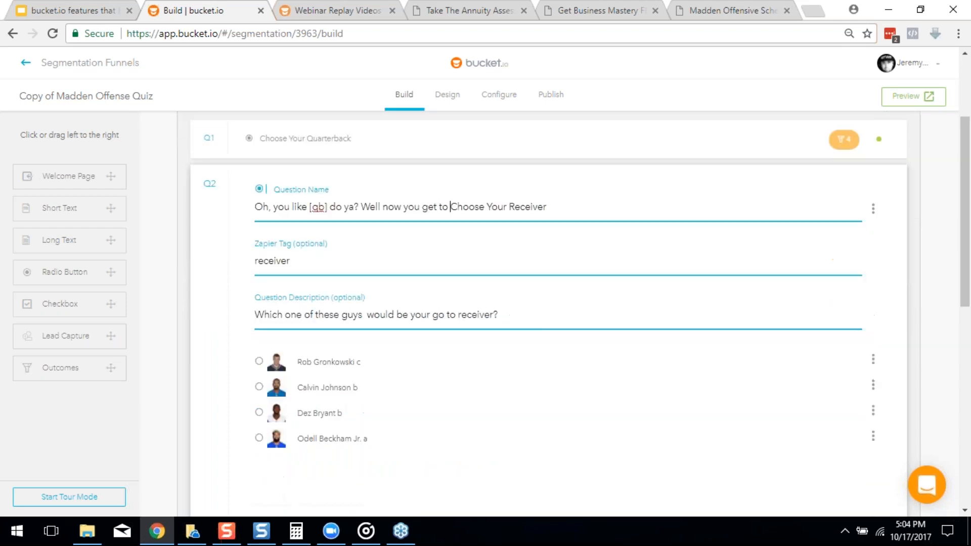
scroll(577, 390, "down", 4)
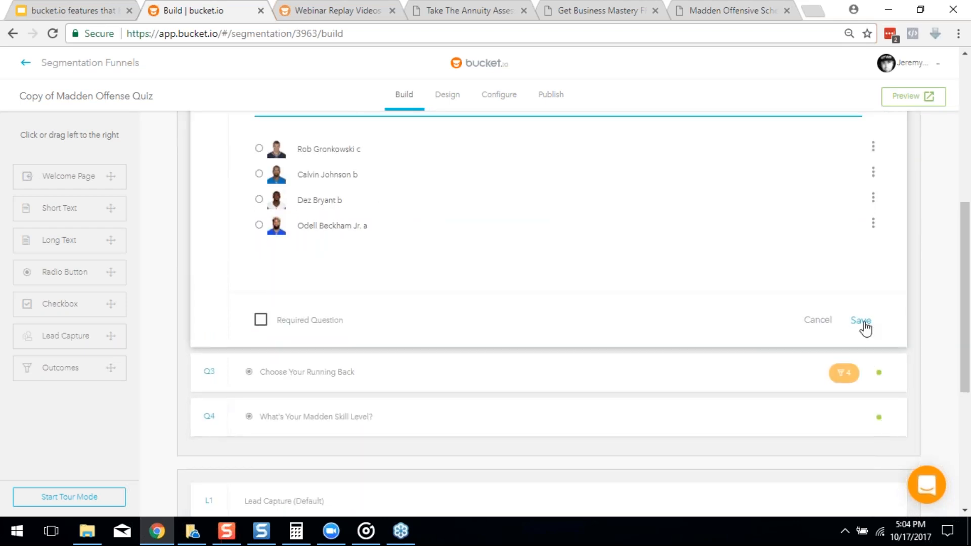
left_click(861, 321)
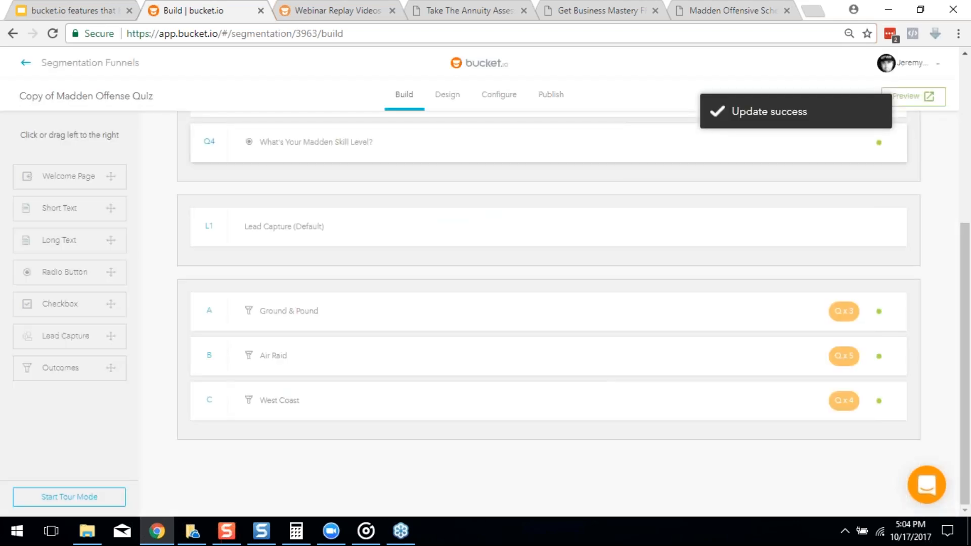
Preview the Madden quiz, start it and choose Dak Prescot as the quarterback to check the inserted name.
left_click(913, 96)
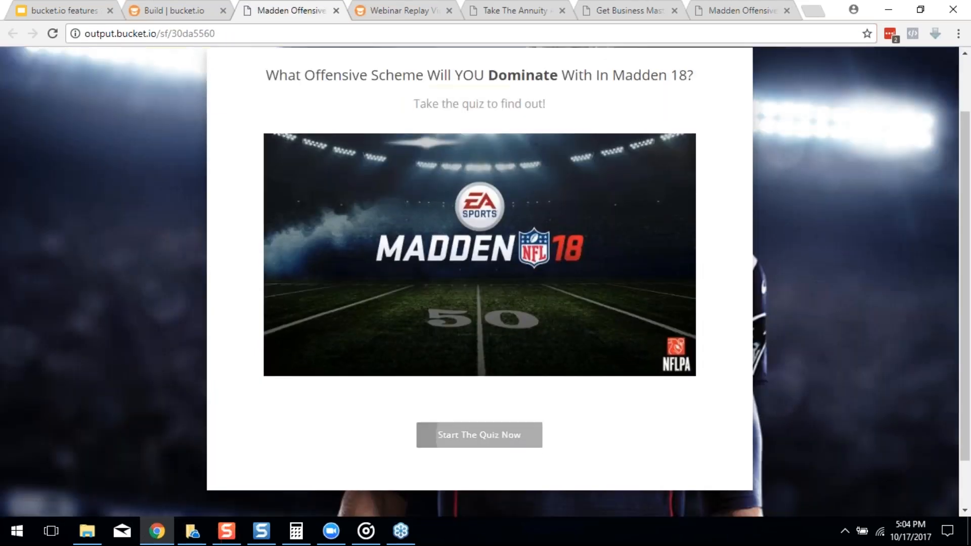
left_click(497, 434)
left_click(490, 252)
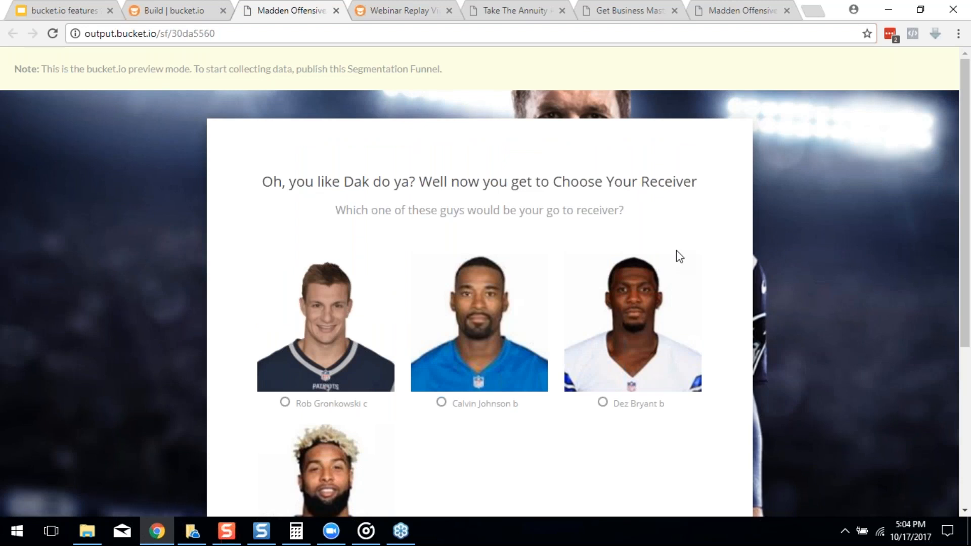
Leave the Madden quiz builder for the segmentation funnels overview and open the bucket.io help knowledge base.
left_click(183, 8)
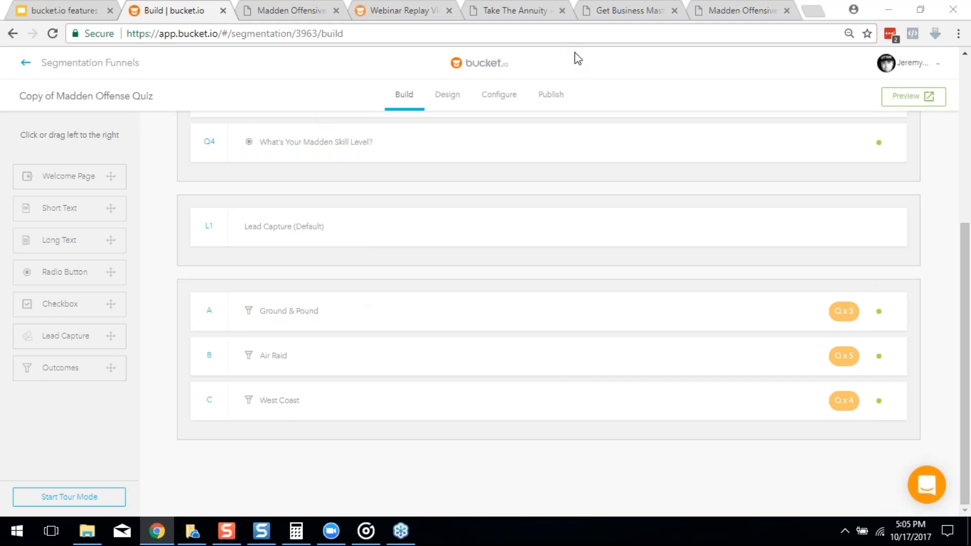
left_click(47, 65)
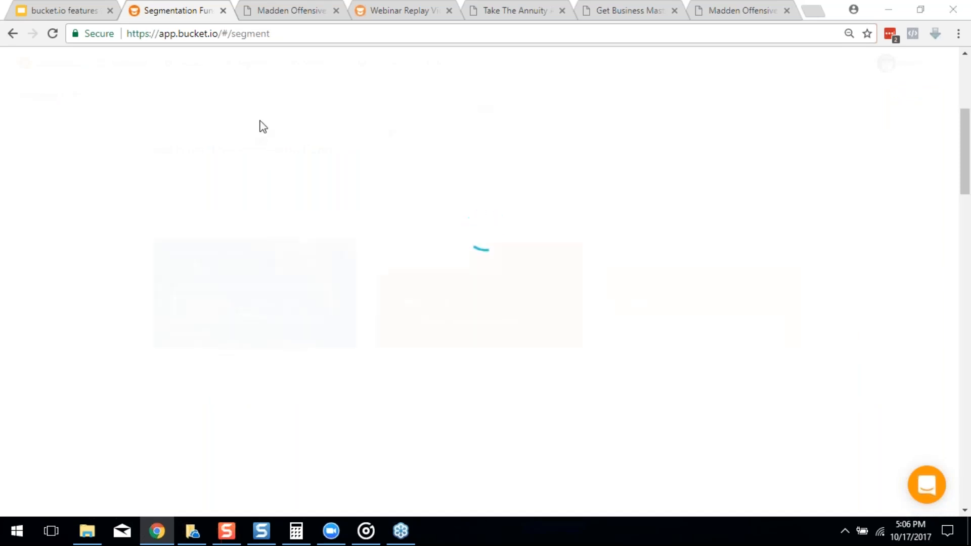
left_click(439, 63)
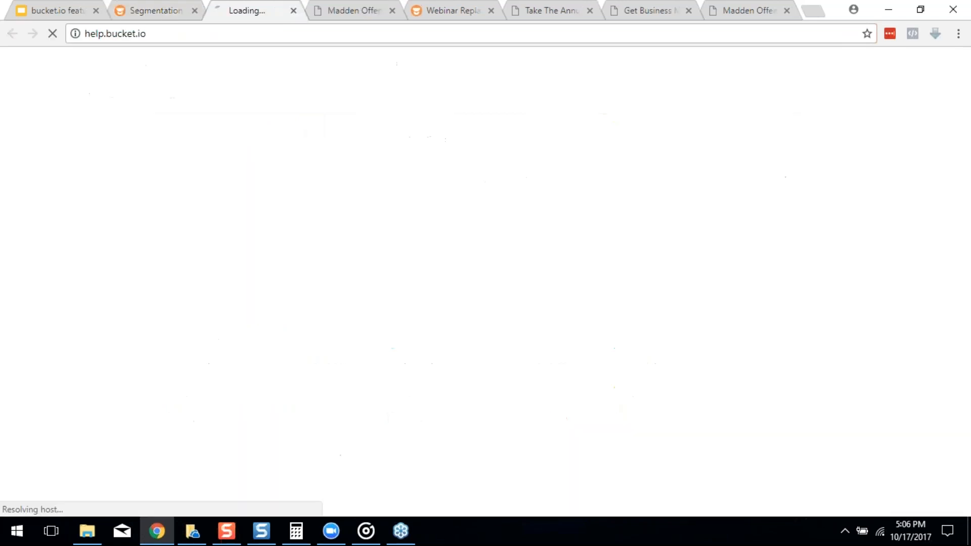
Open the Webinar Replay Videos collection in the knowledge base and look through its articles.
scroll(427, 326, "down", 8)
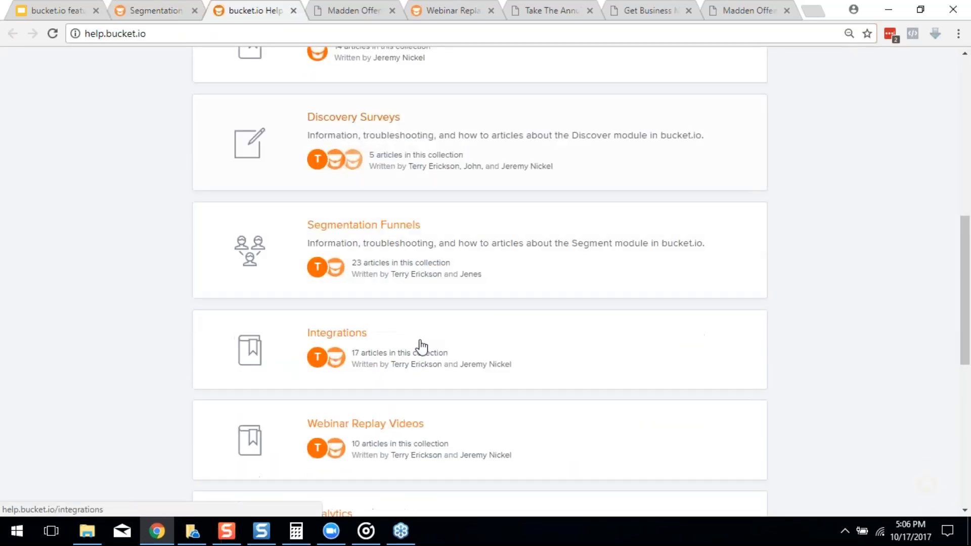
scroll(373, 303, "down", 3)
left_click(366, 279)
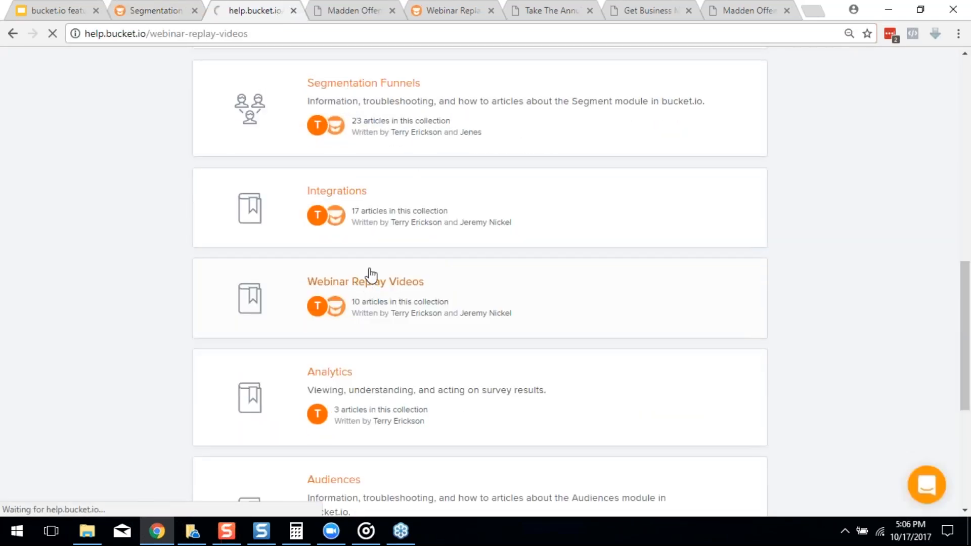
scroll(344, 259, "down", 8)
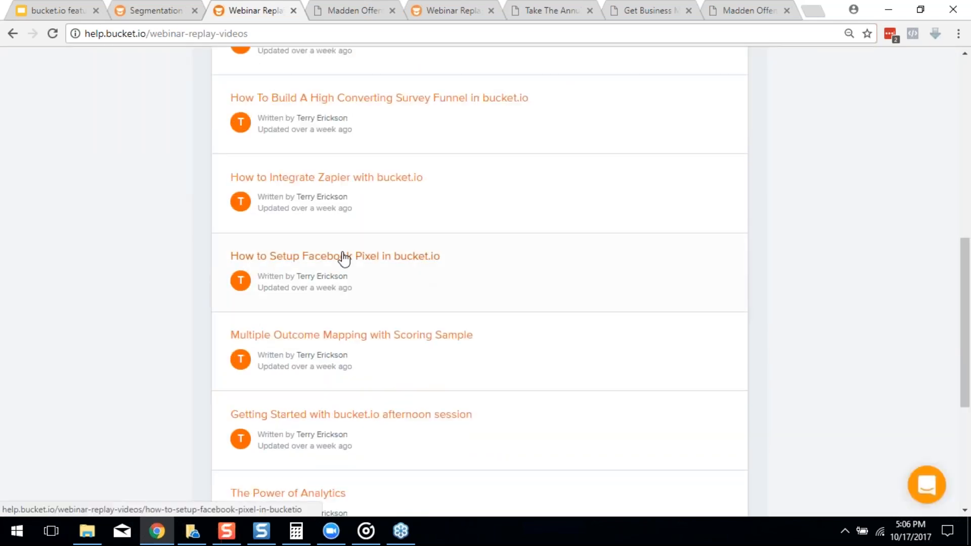
scroll(339, 265, "down", 5)
scroll(334, 276, "up", 4)
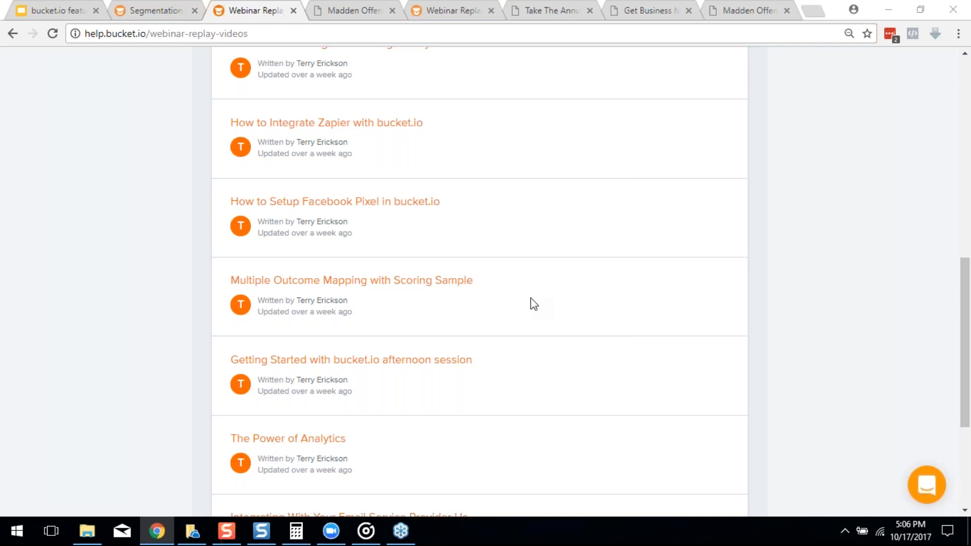
Switch to the bucket.io features presentation in Google Slides and advance past "Putting It All Together" to the "Questions? Support?" slide.
left_click(72, 7)
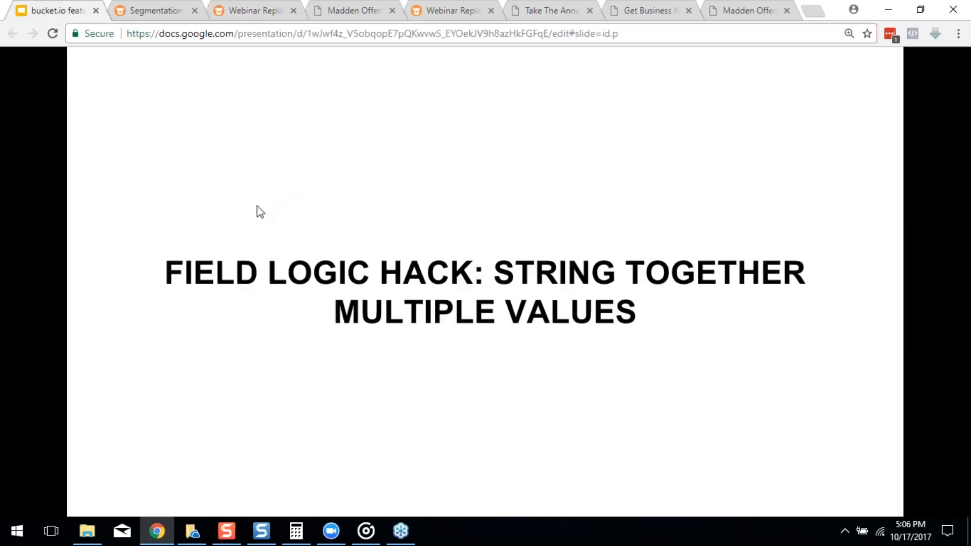
key("Right")
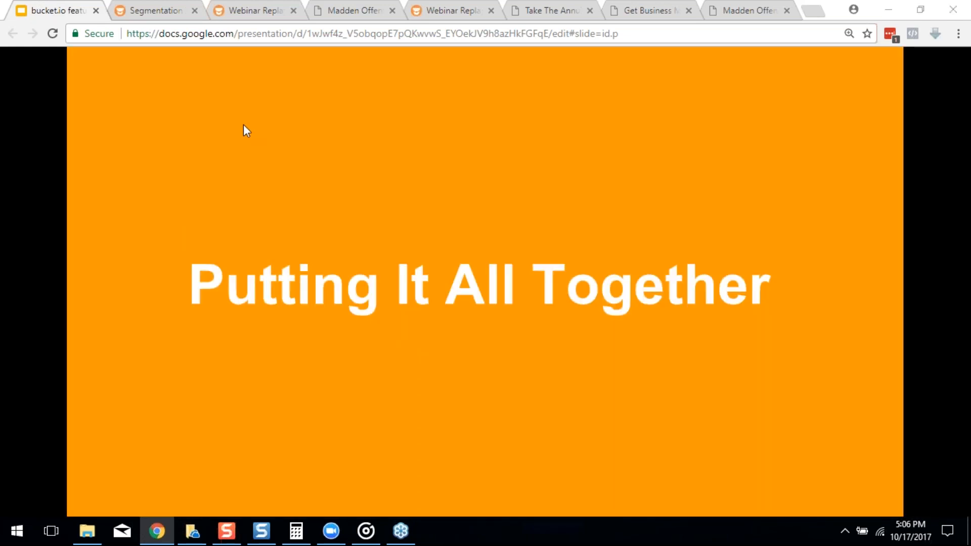
left_click(576, 337)
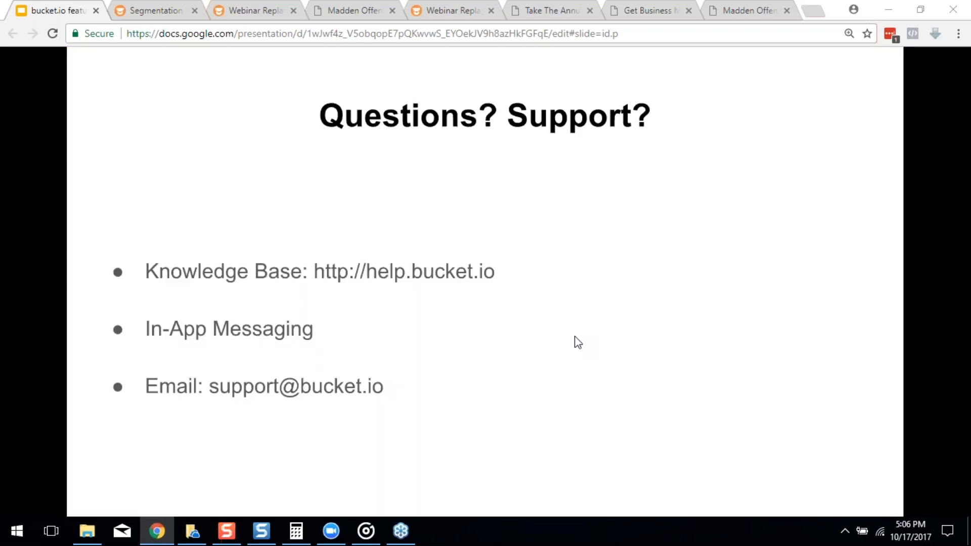